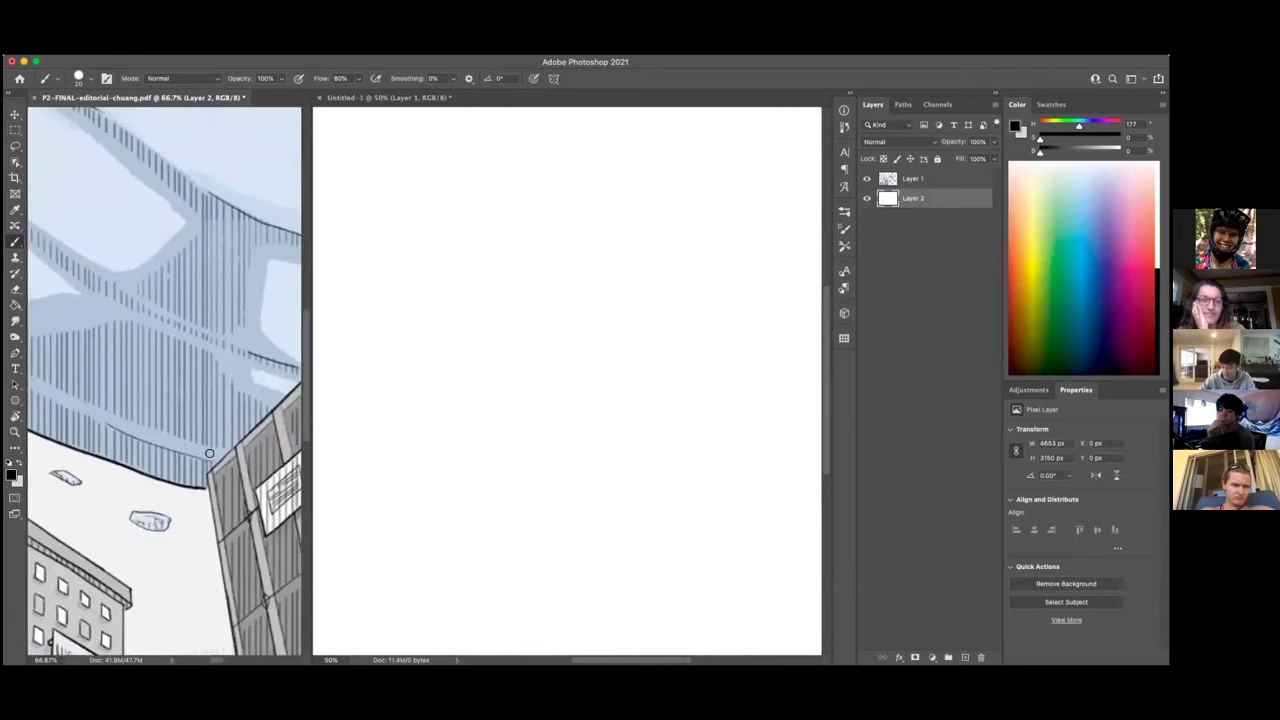
Step: Narrow the reference illustration's pane to give the blank Untitled-1 document more room, and make Untitled-1 active
scroll(283, 438, "down", 5)
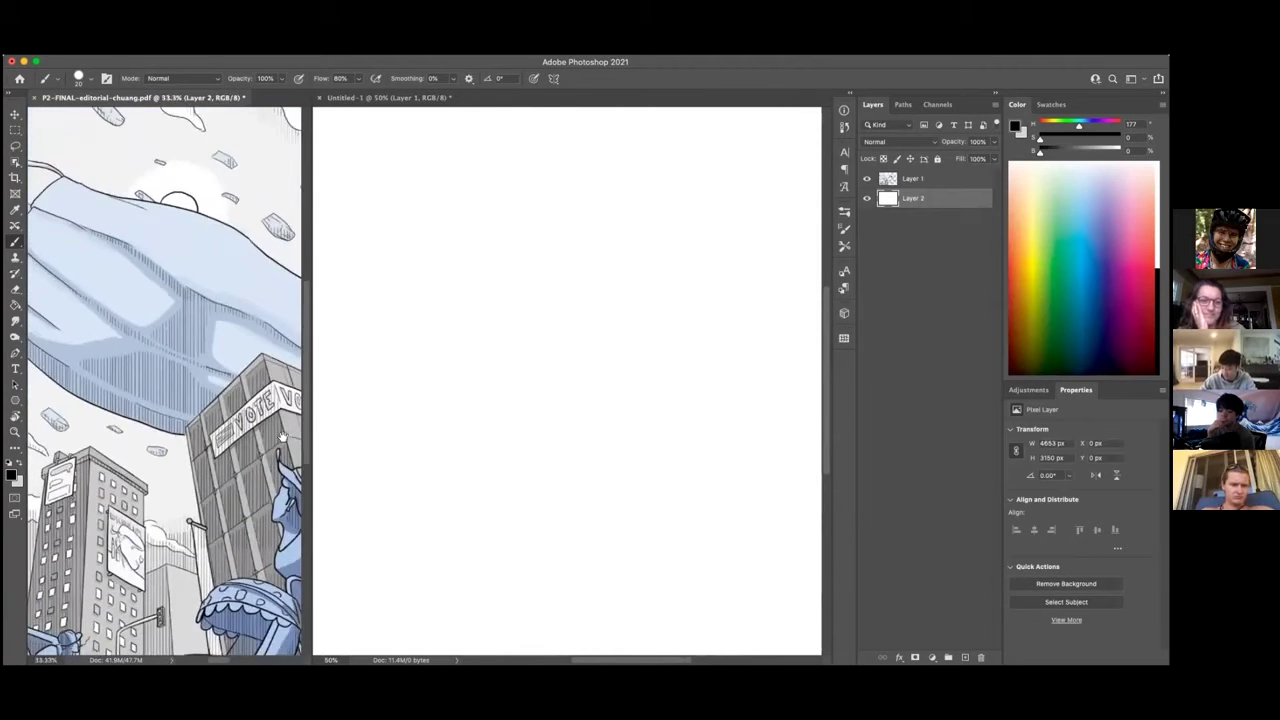
scroll(194, 440, "down", 4)
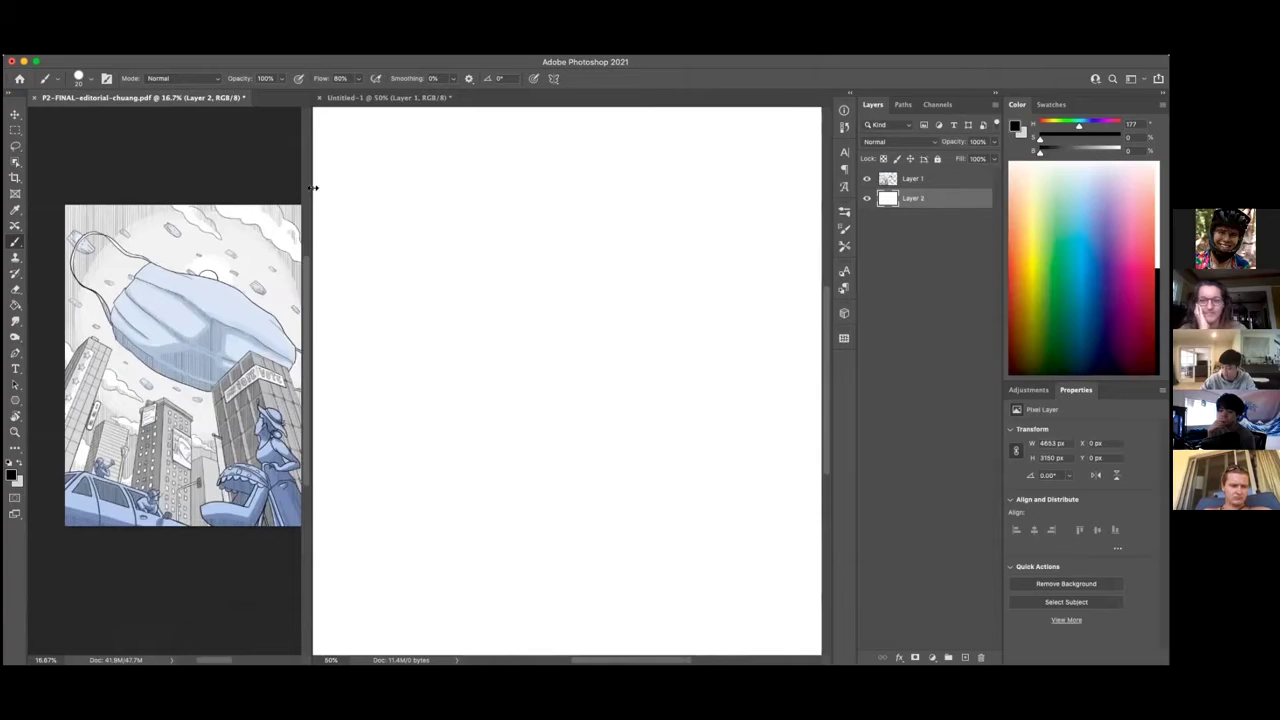
left_click_drag(310, 192, 170, 192)
left_click(735, 220)
scroll(706, 320, "down", 2)
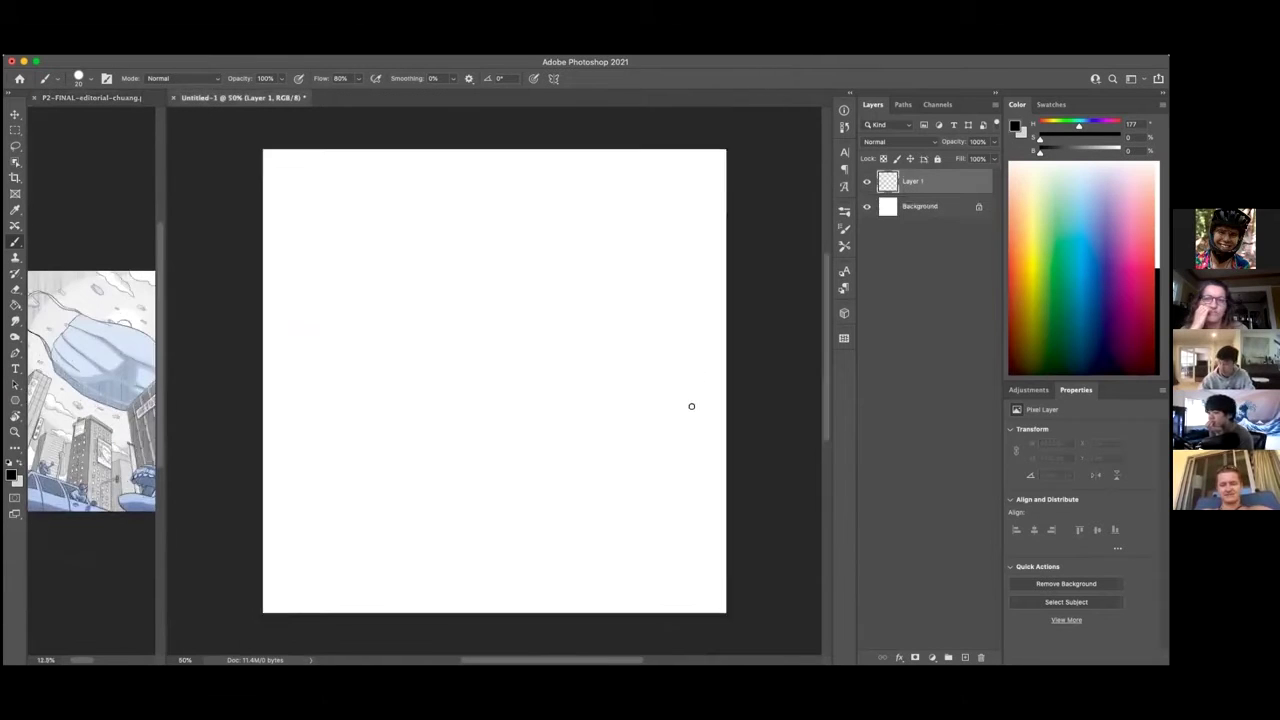
Step: Paint a solid olive-green blob (H 66, S 48, B 72) in the canvas's upper right with the 90 px Hard Round brush
left_click(844, 228)
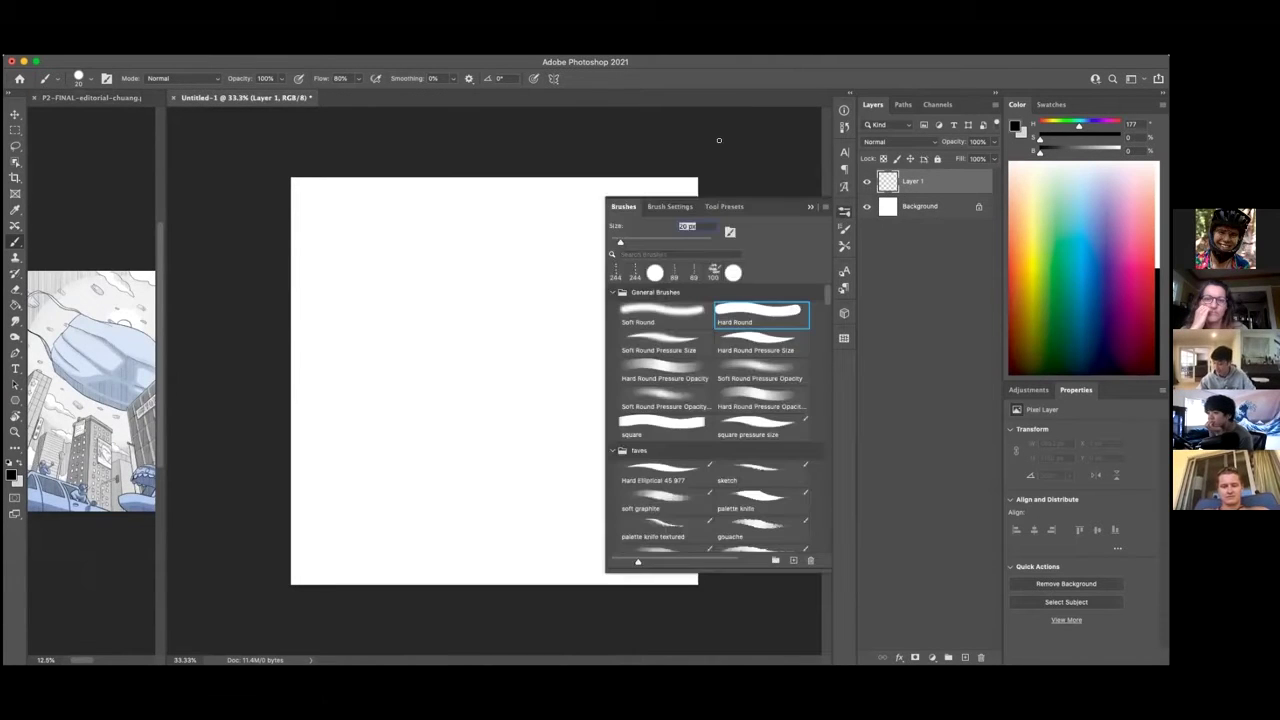
left_click(810, 207)
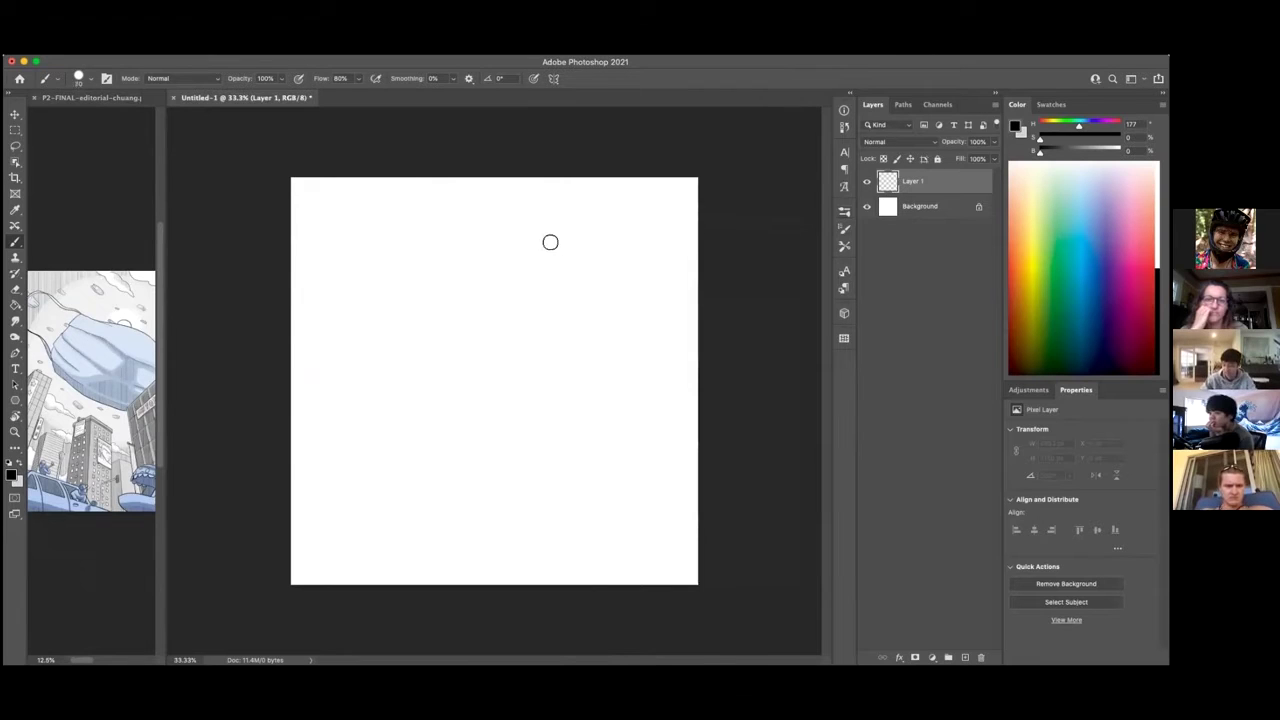
left_click_drag(1041, 153, 1097, 153)
left_click_drag(1079, 126, 1055, 126)
mouse_move(563, 213)
left_mouse_down()
mouse_move(531, 319)
mouse_move(553, 307)
mouse_move(534, 280)
mouse_move(537, 307)
mouse_move(542, 239)
mouse_move(550, 301)
mouse_move(586, 217)
left_mouse_up()
mouse_move(531, 289)
left_mouse_down()
mouse_move(583, 210)
mouse_move(540, 222)
mouse_move(526, 286)
left_mouse_up()
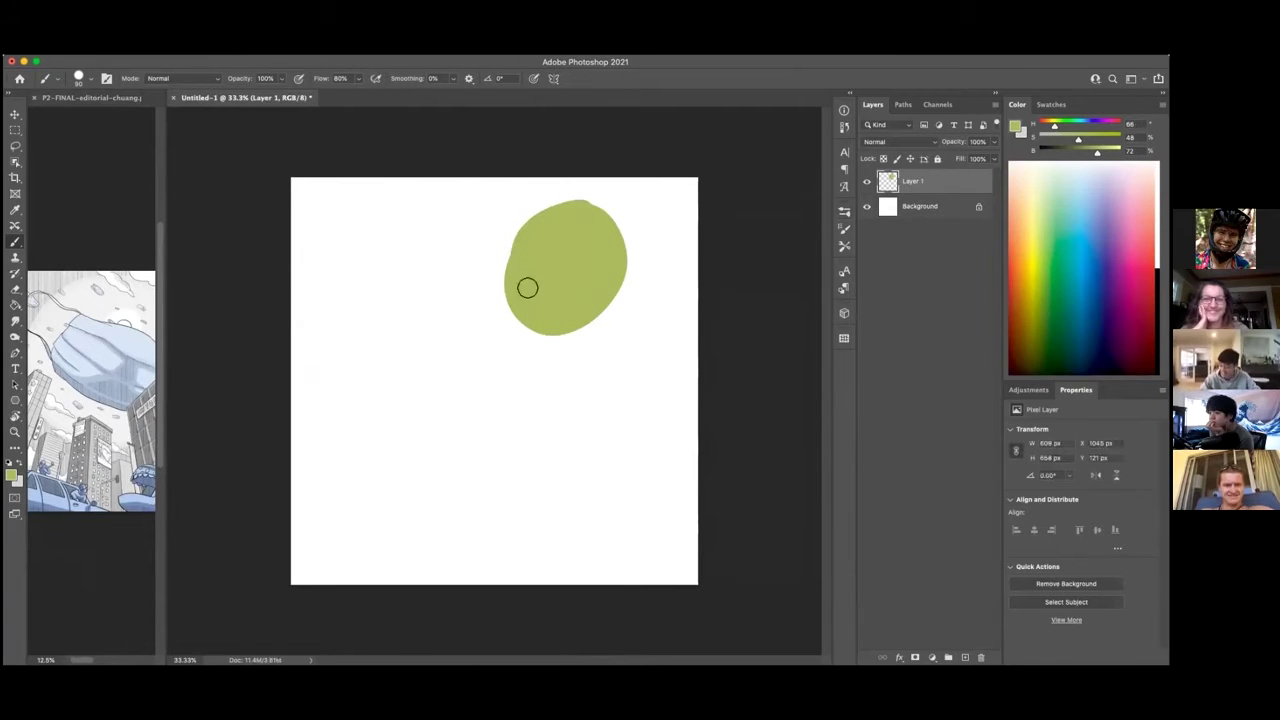
Step: Paint a vertical column of six small black dots in the blank area left of the green blob, using a 10 px brush
left_click(844, 222)
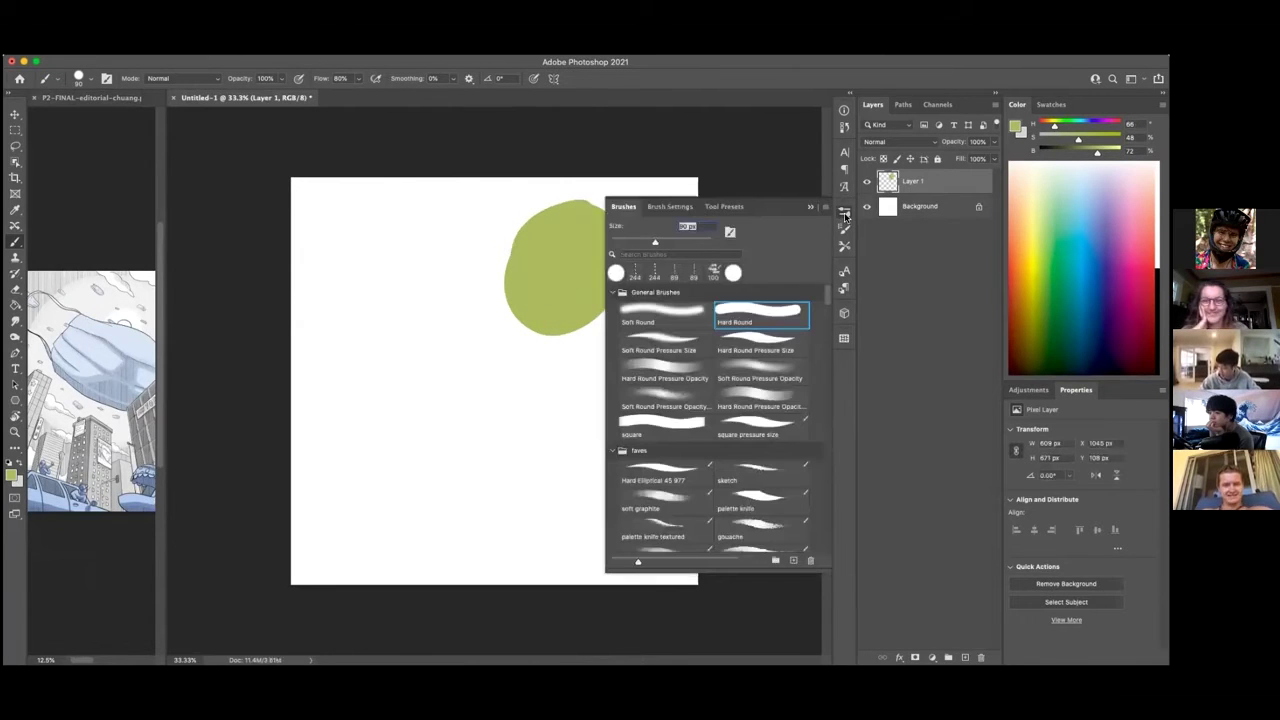
left_click(808, 210)
left_click(1040, 148)
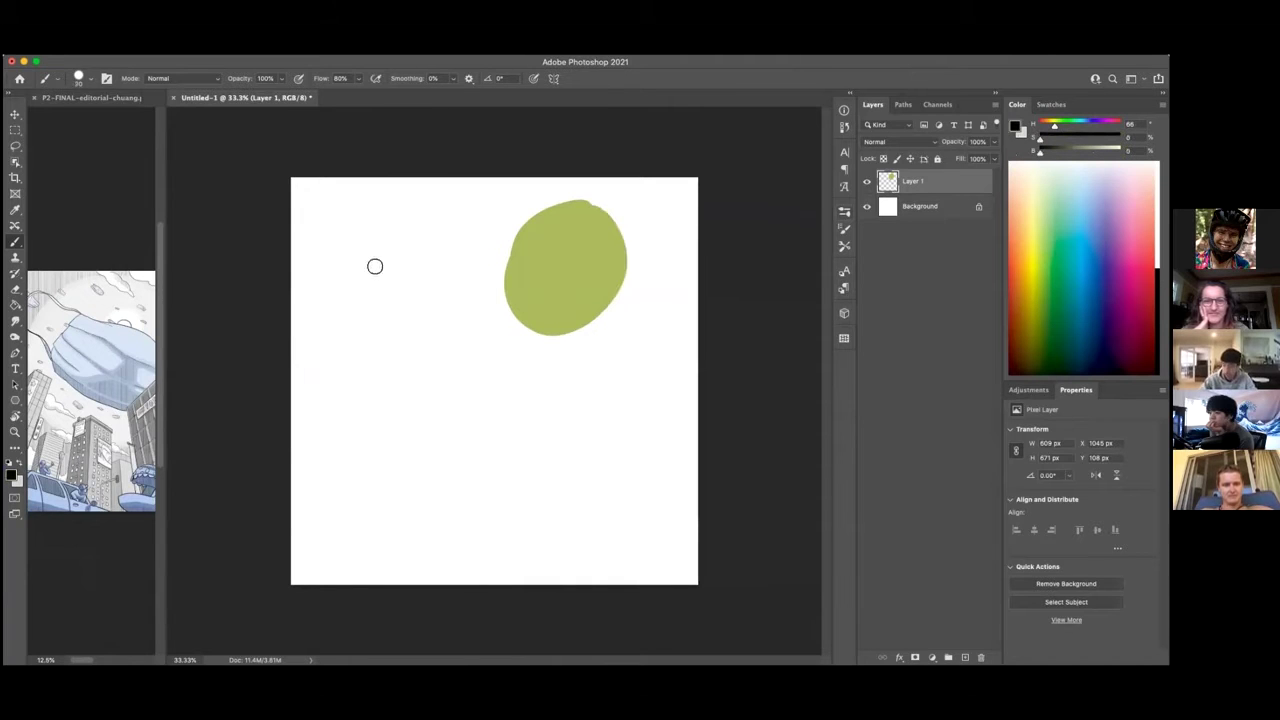
key("super+equal")
key("m")
key("b")
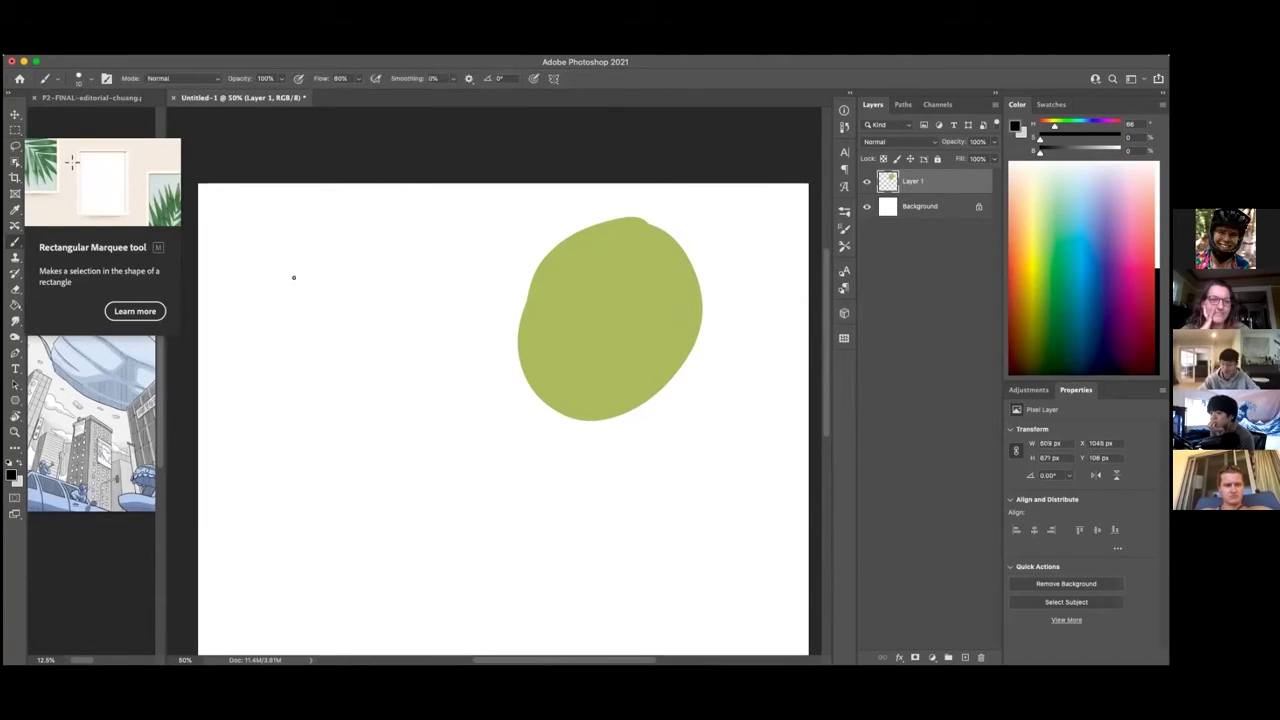
left_click_drag(299, 290, 298, 300)
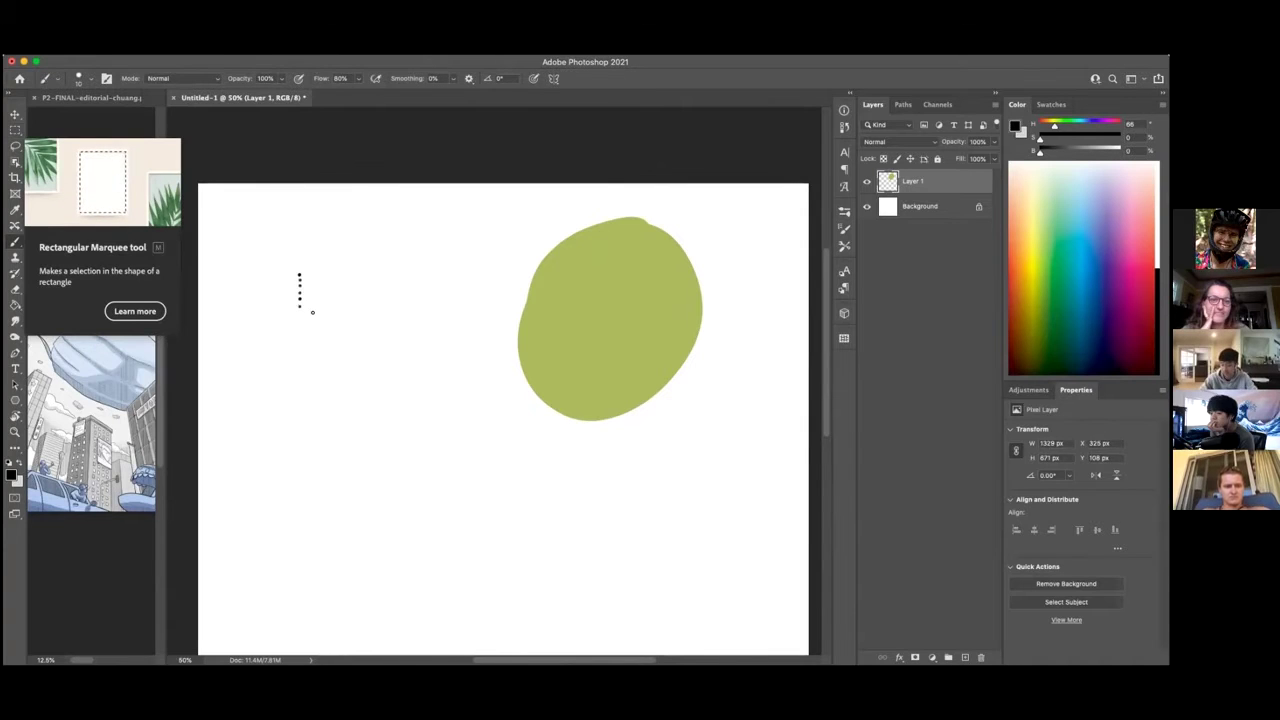
Step: Marquee-select the column of dots, define it as a brush preset with the default name, and deselect
key("super+equal")
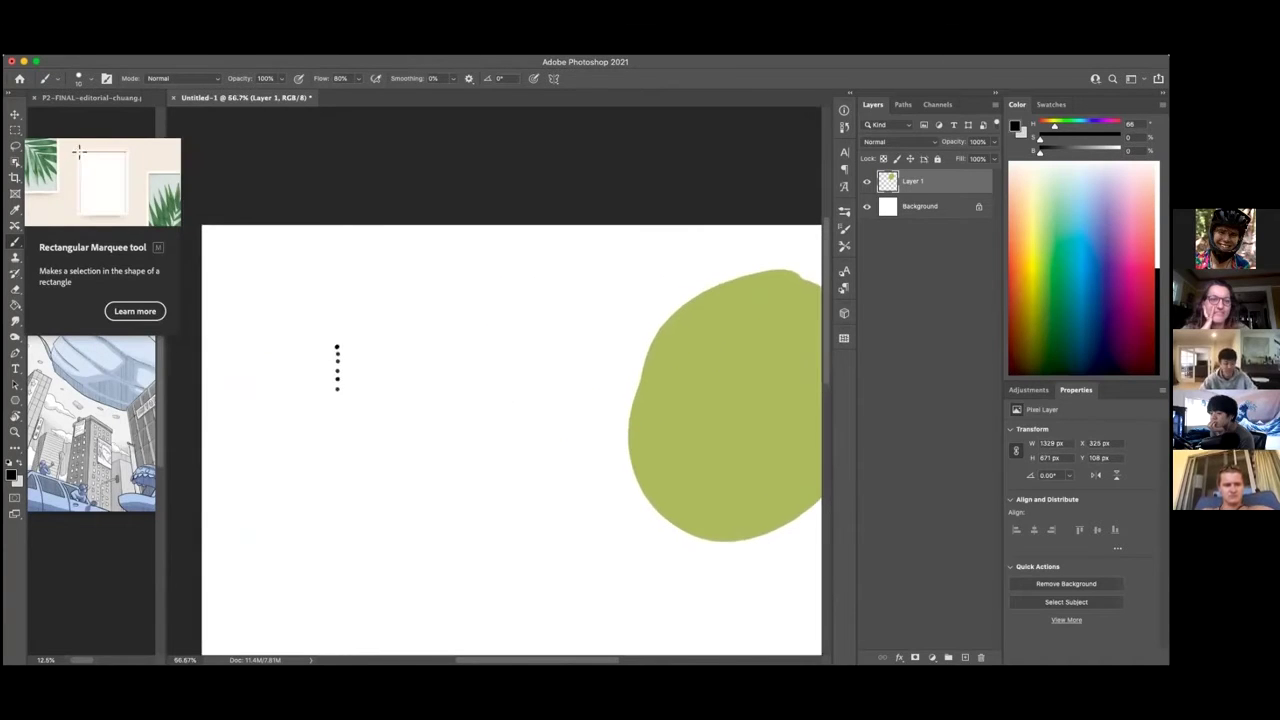
key("m")
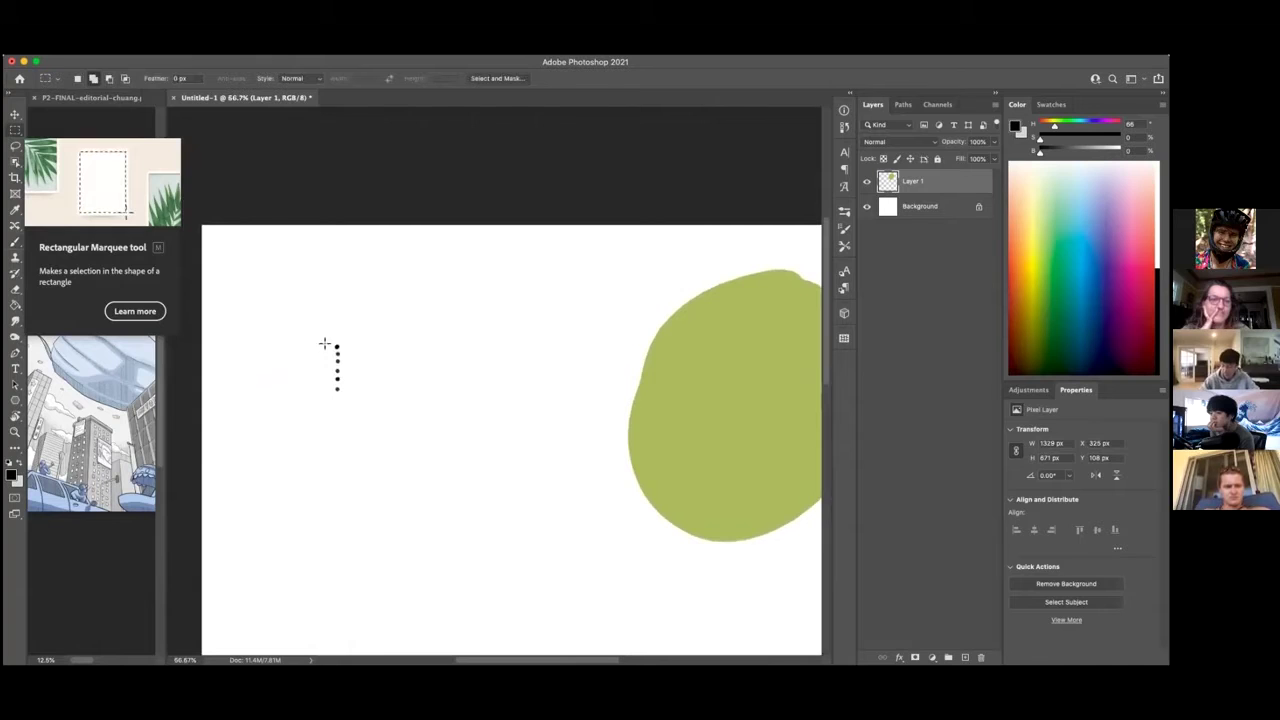
mouse_move(323, 338)
left_mouse_down()
mouse_move(351, 420)
mouse_move(355, 400)
left_mouse_up()
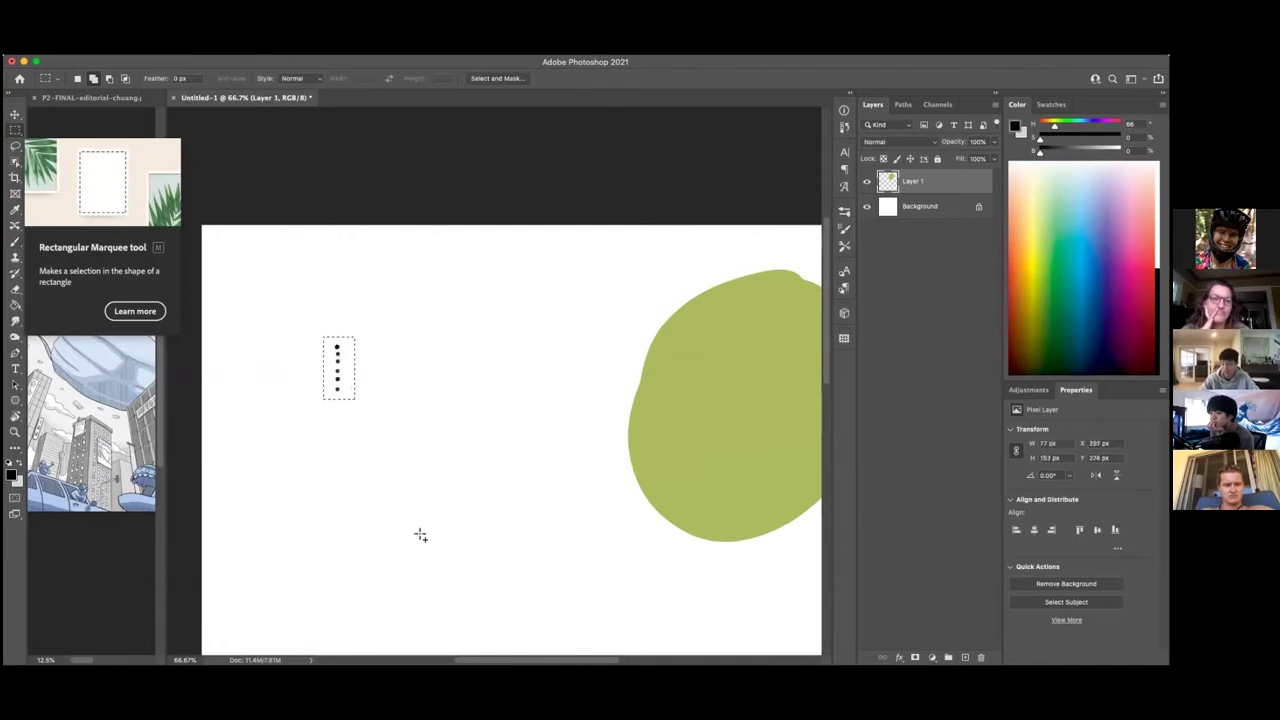
left_click(128, 50)
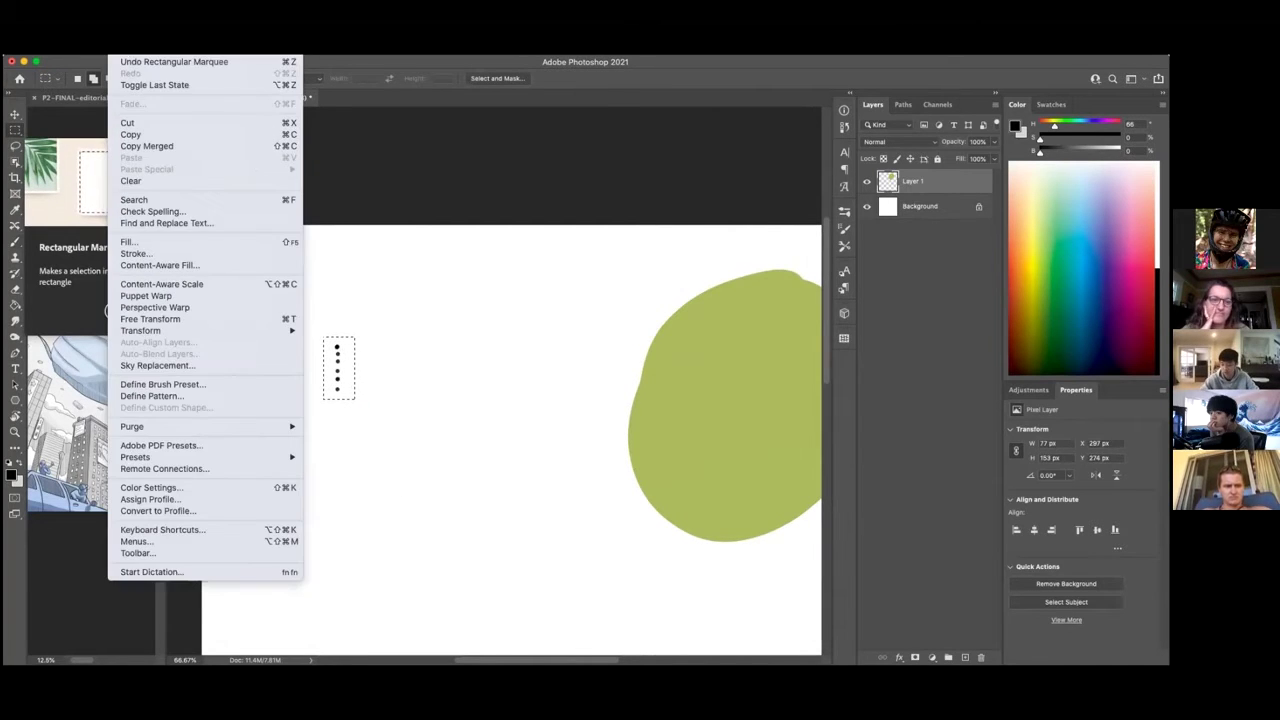
left_click(201, 386)
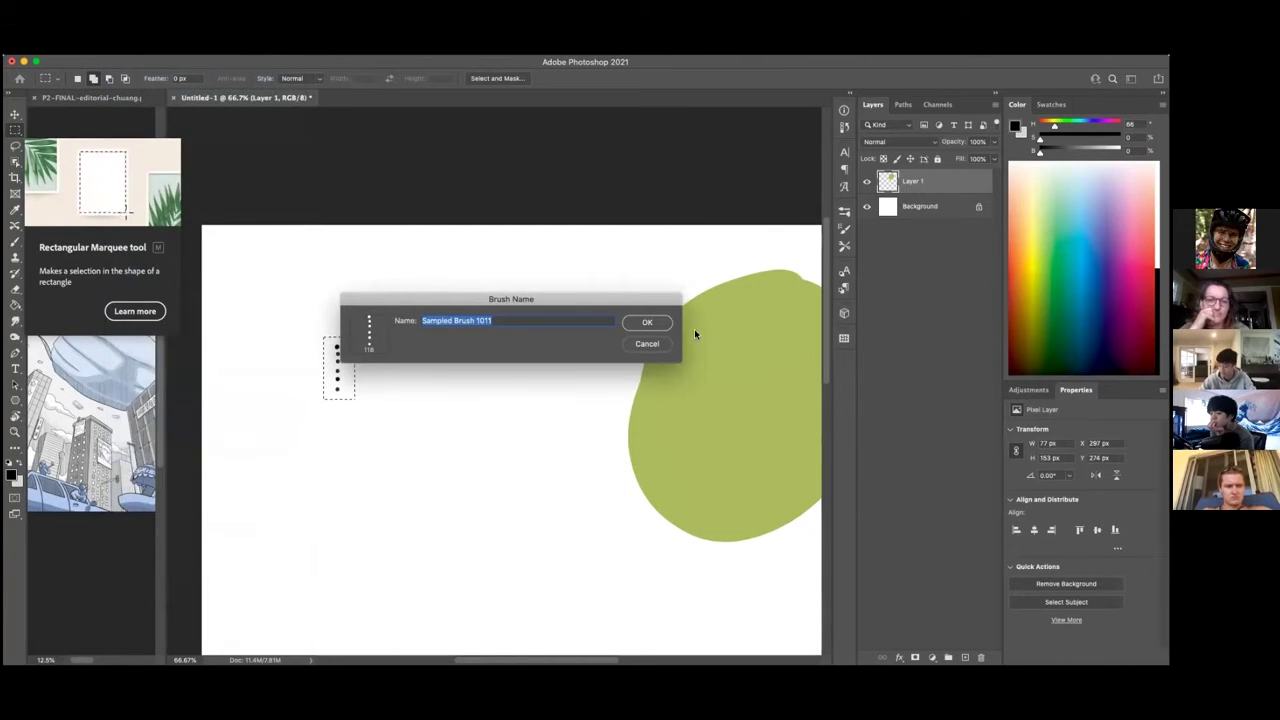
left_click(648, 323)
key("b")
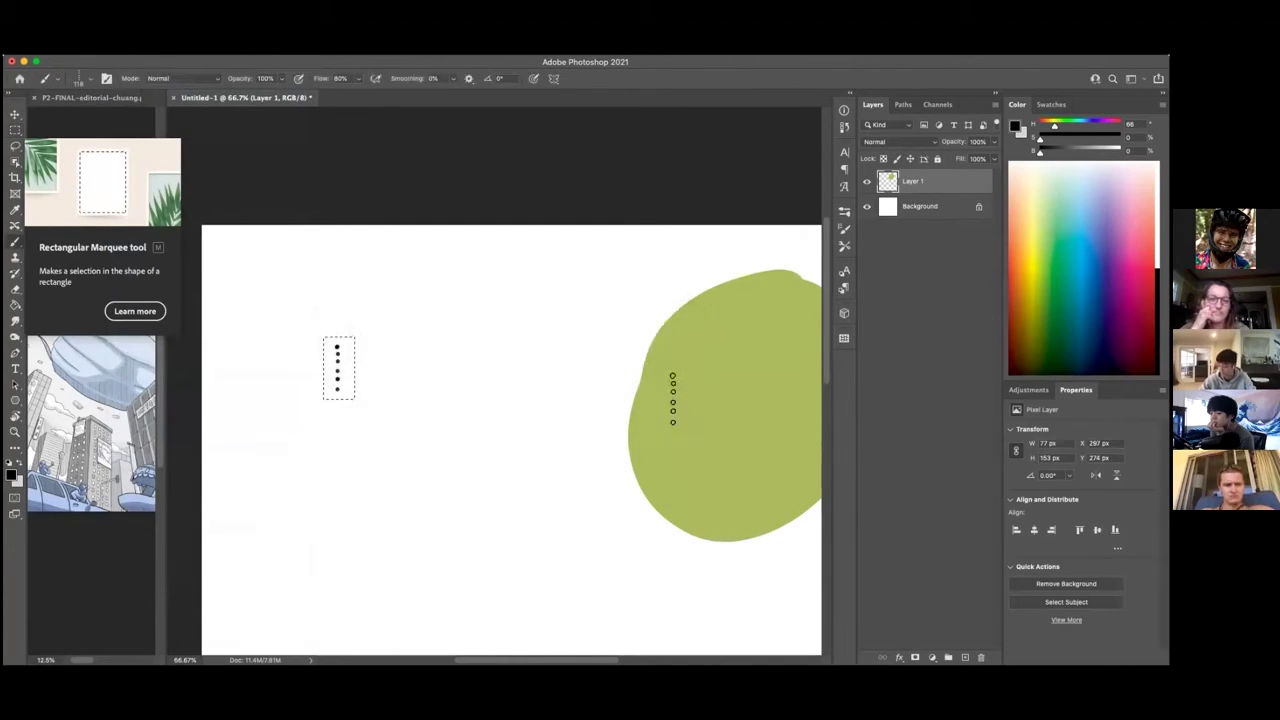
key("super+d")
Step: Test the new dotted brush with horizontal and vertical strokes beside the blob, and undo each stroke
left_click_drag(440, 343, 577, 341)
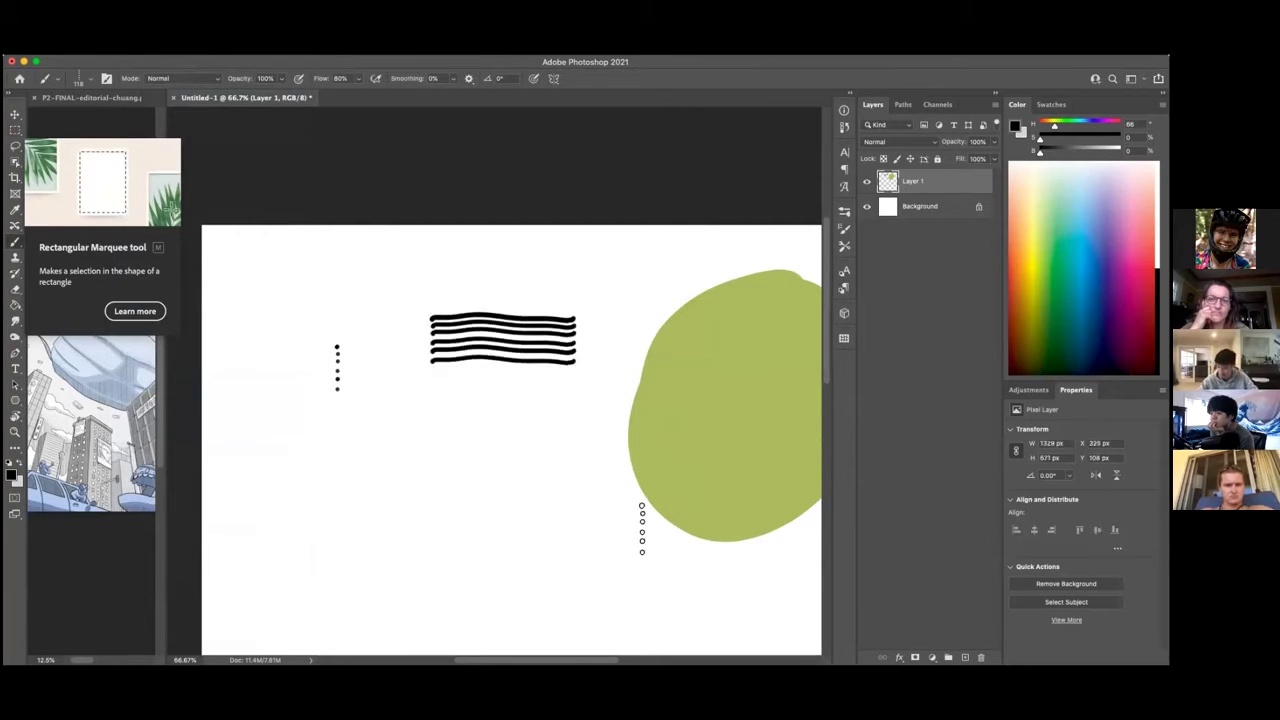
key("ctrl+z")
left_click_drag(388, 355, 580, 355)
key("super+z")
mouse_move(429, 266)
left_mouse_down()
mouse_move(480, 380)
mouse_move(550, 400)
mouse_move(548, 490)
mouse_move(420, 536)
left_mouse_up()
key("super+z")
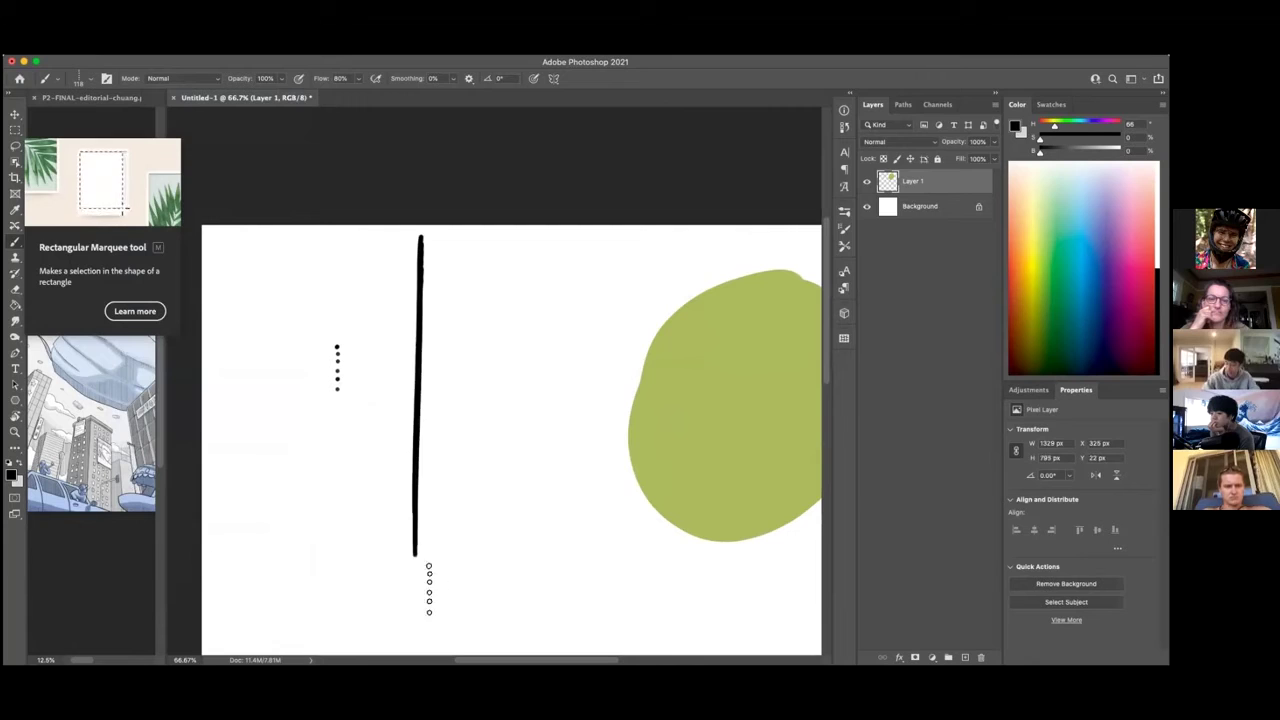
key("super+z")
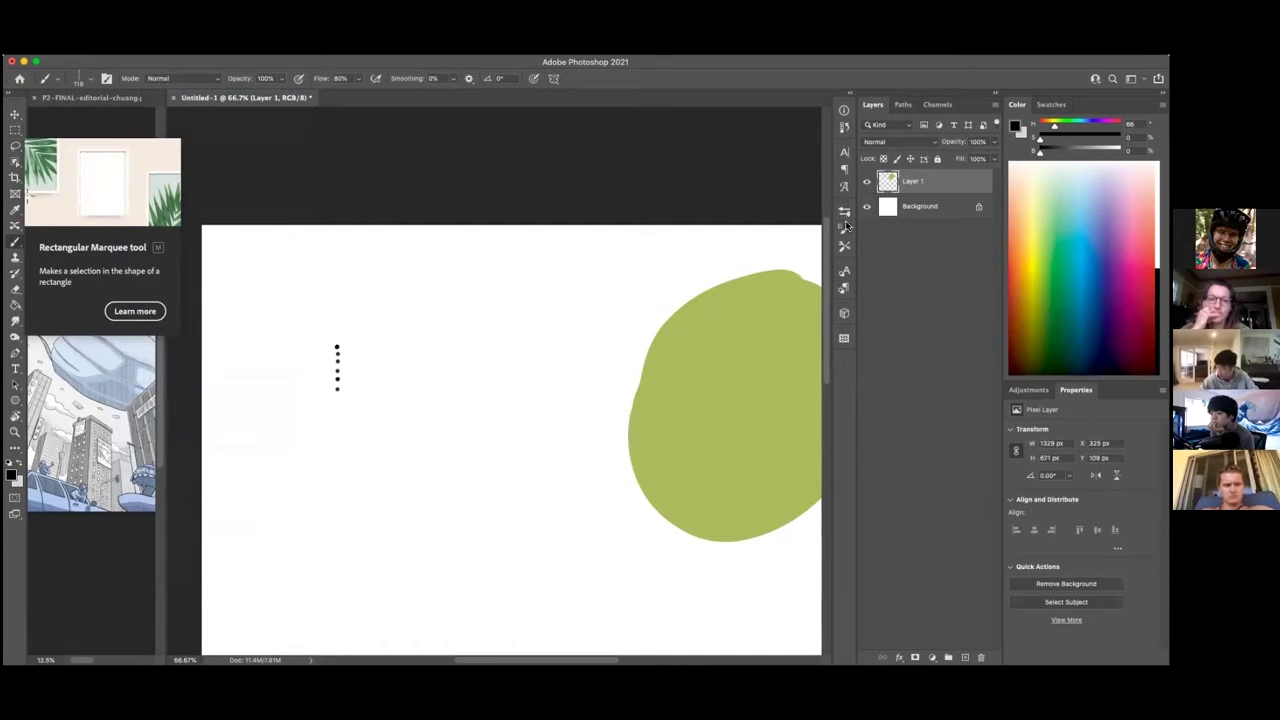
Step: Bring up the Brush Settings for the sampled brush and look through the list of available panels
left_click(845, 228)
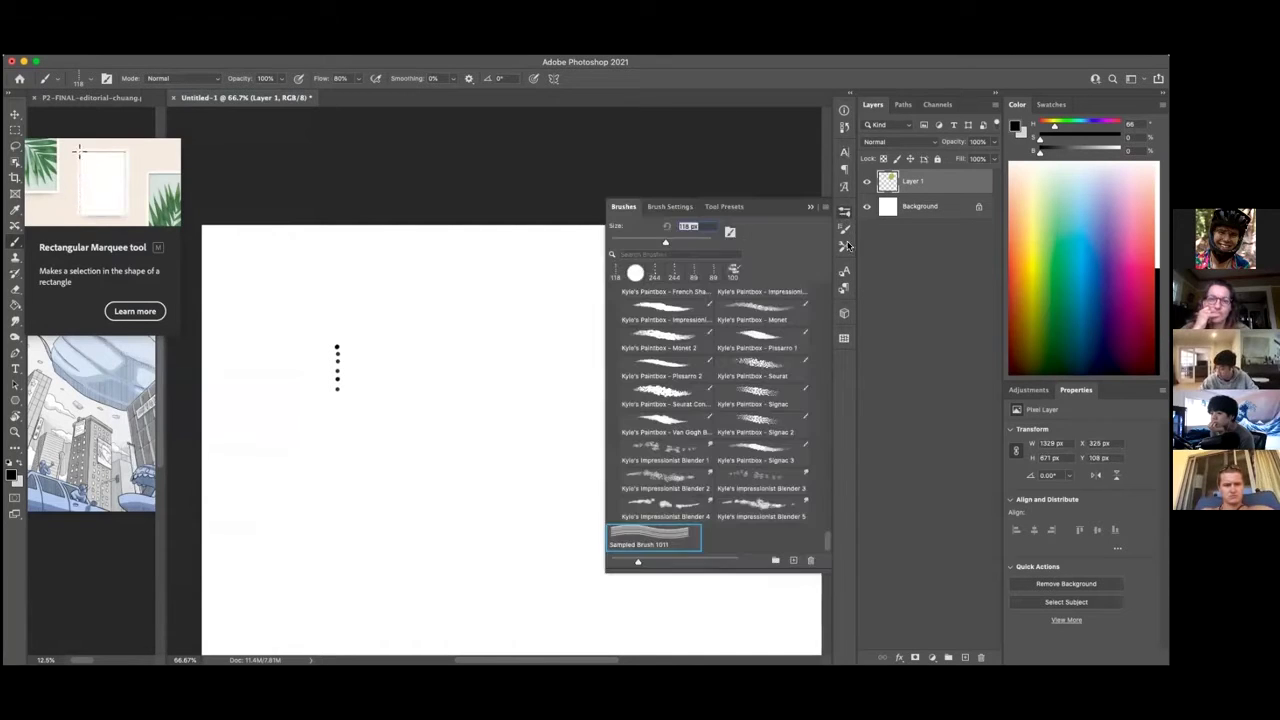
left_click(672, 207)
left_click(625, 205)
left_click(670, 207)
left_click(720, 207)
left_click(670, 207)
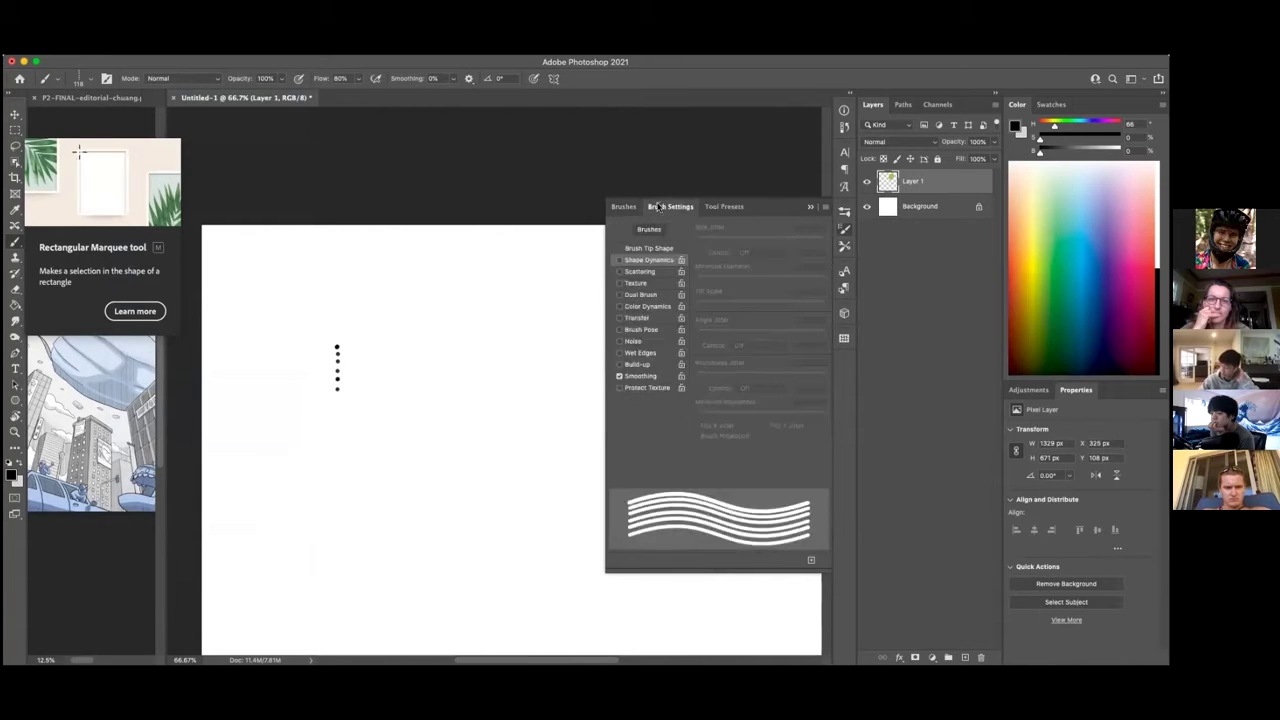
left_click(625, 206)
left_click(670, 207)
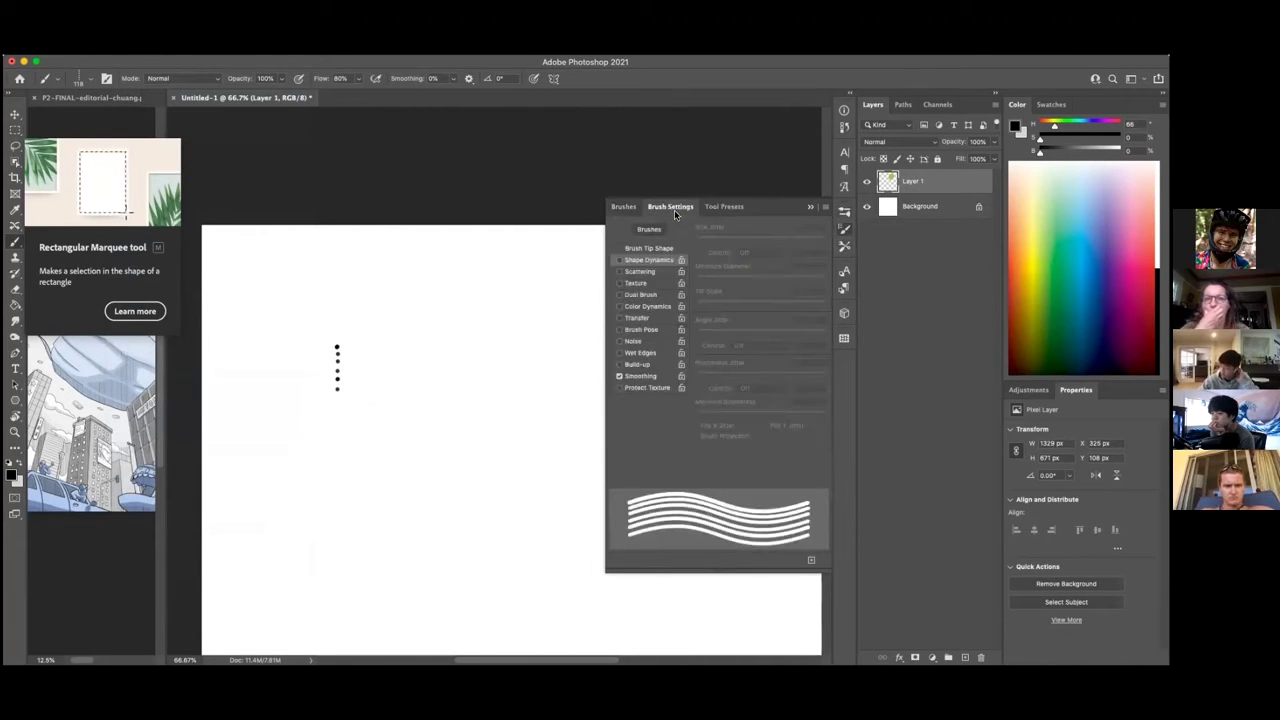
left_click(415, 52)
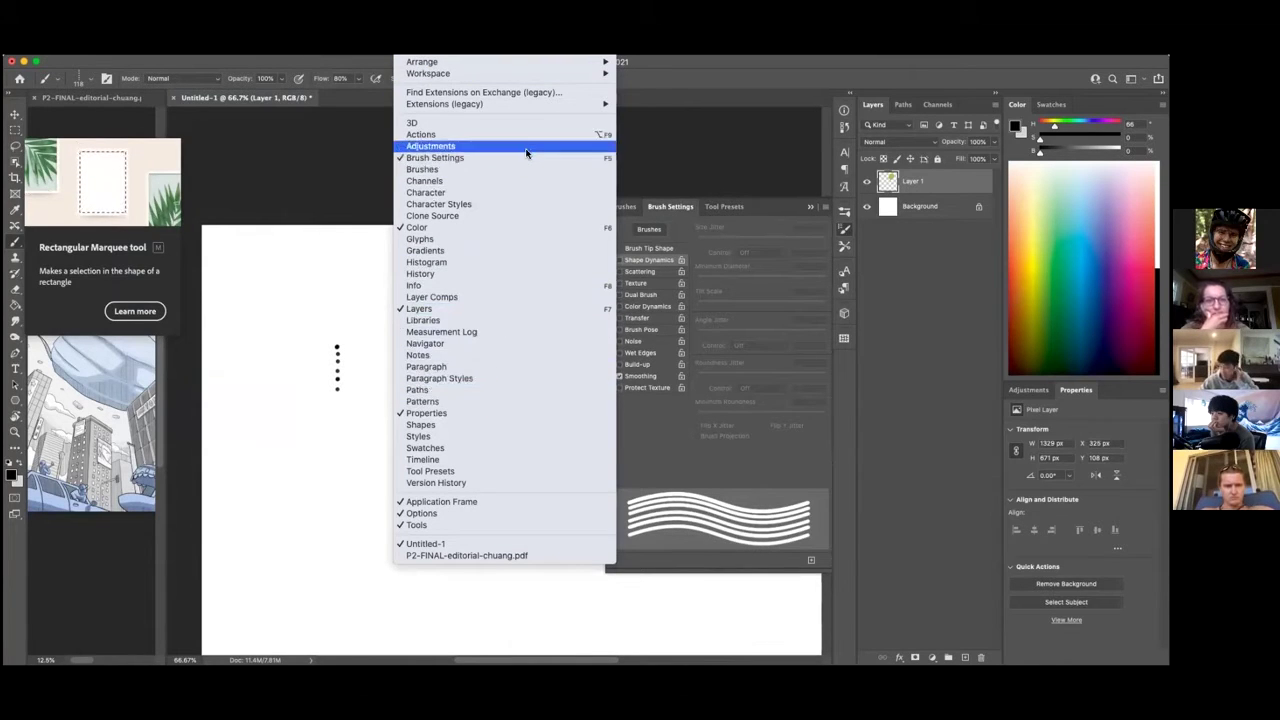
left_click(761, 224)
Step: Turn on Shape Dynamics for the sampled brush and set its Angle Jitter control to Direction
left_click(619, 259)
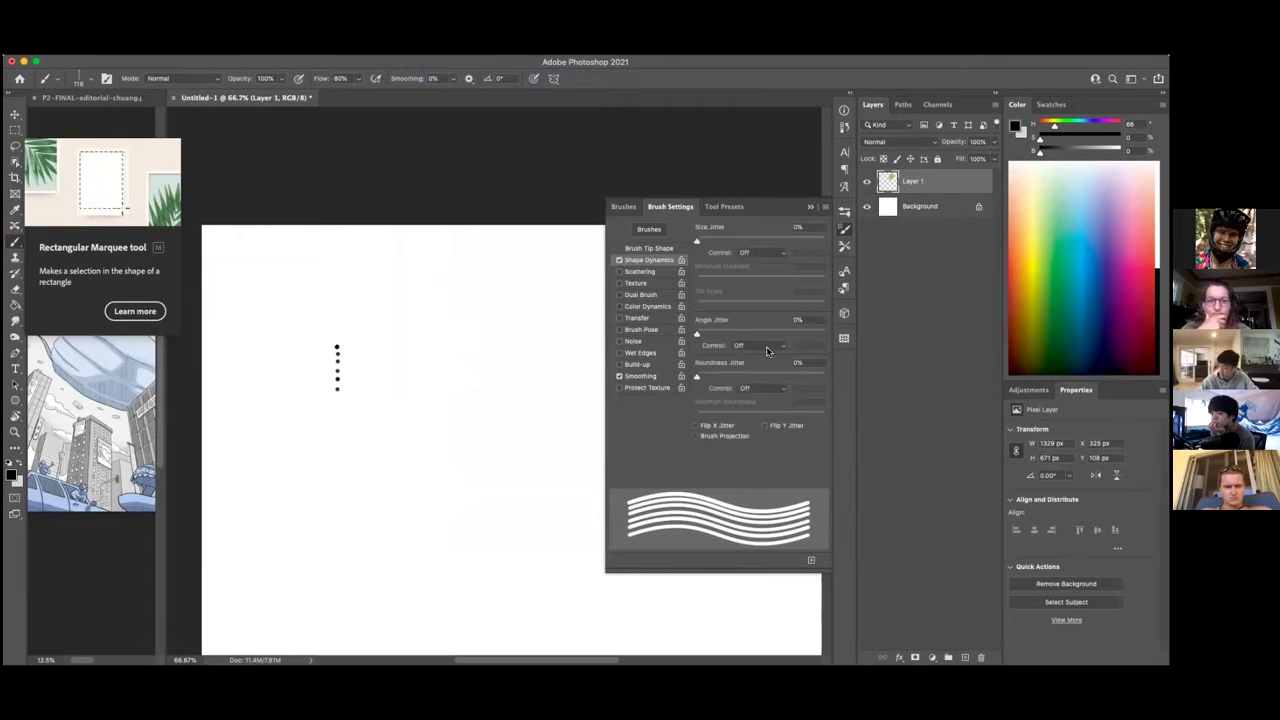
left_click(705, 321)
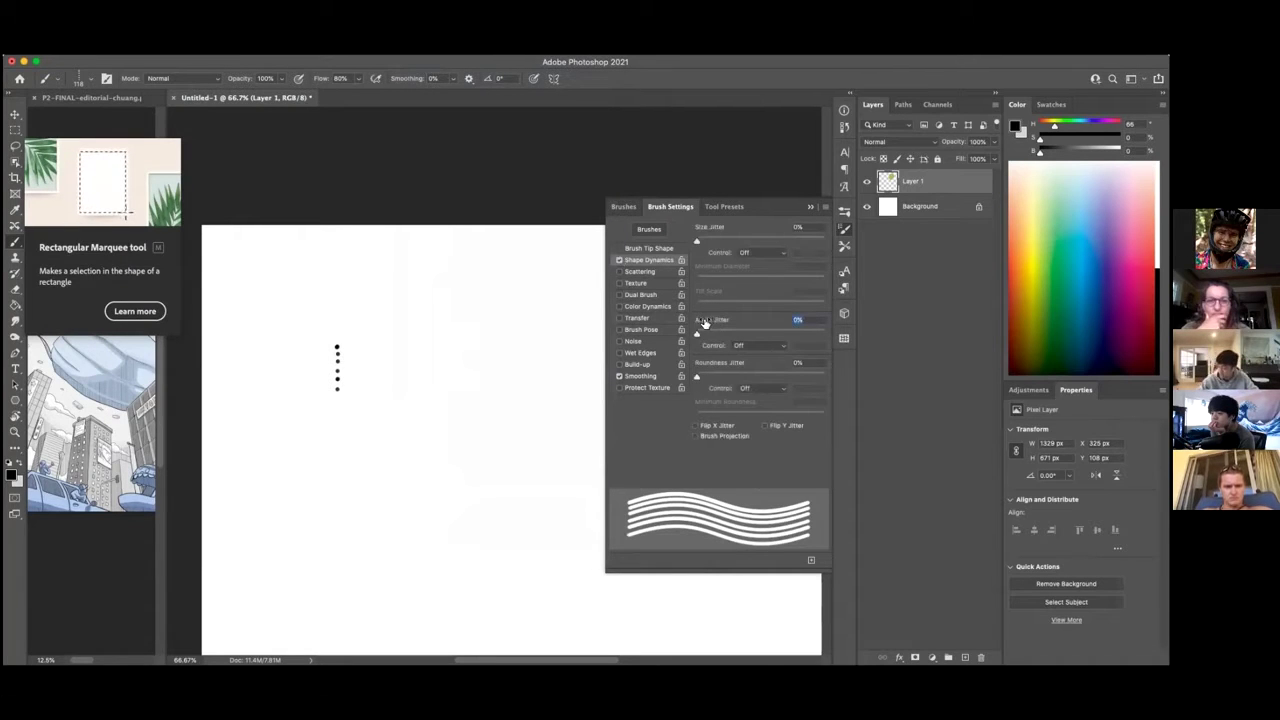
left_click(765, 347)
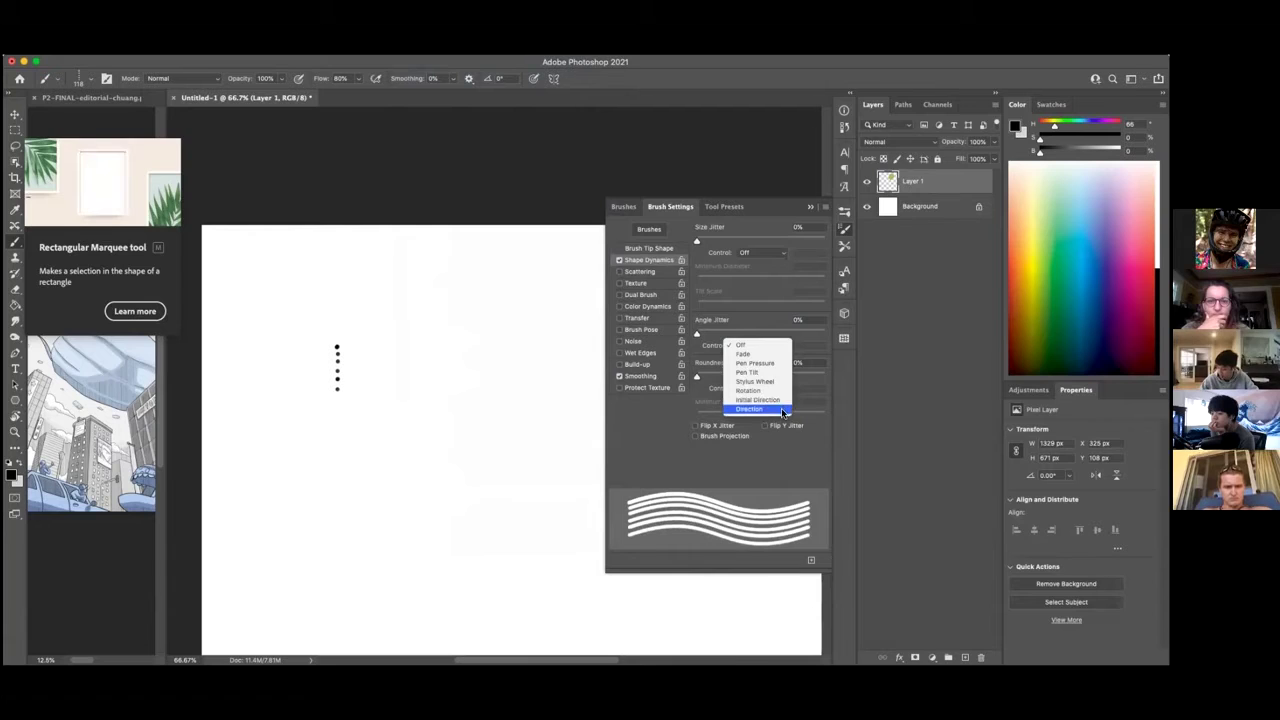
left_click(783, 411)
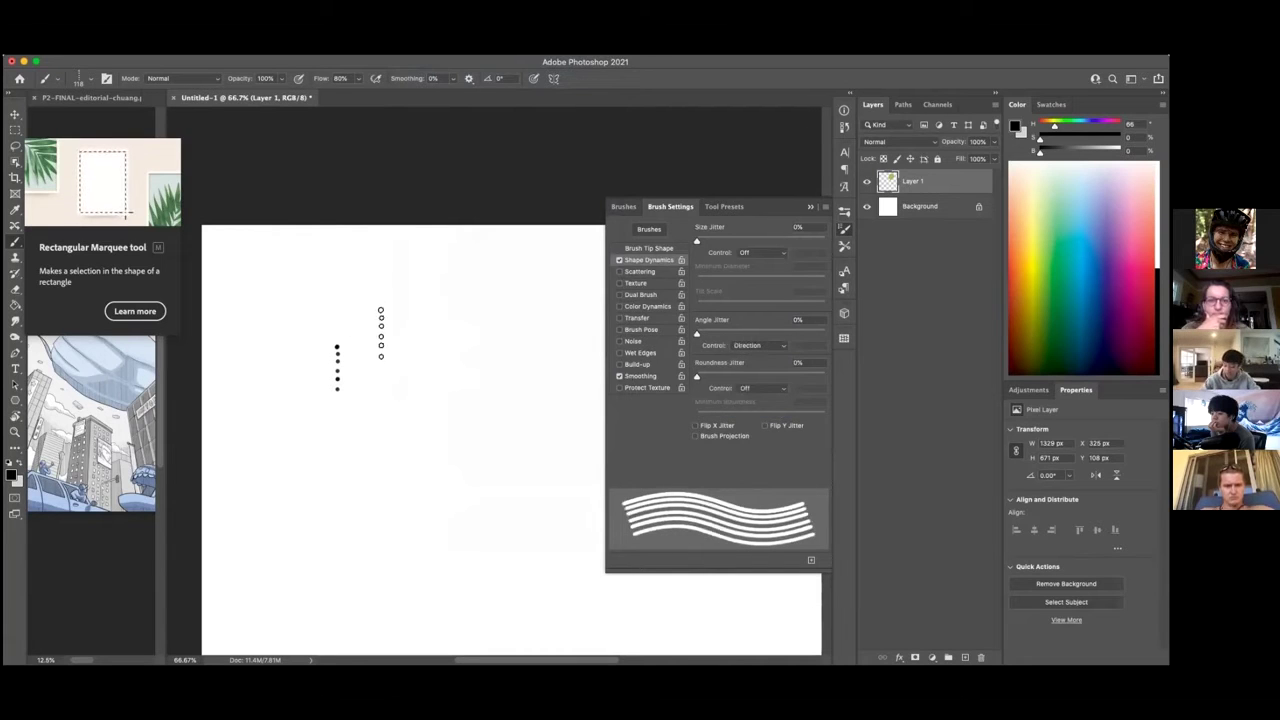
Step: Try the direction-following brush with freehand strokes in the blank area near the dots, and undo them
mouse_move(368, 312)
left_mouse_down()
mouse_move(469, 319)
mouse_move(489, 398)
mouse_move(402, 375)
left_mouse_up()
key("super+z")
mouse_move(205, 510)
left_mouse_down()
mouse_move(360, 300)
mouse_move(337, 452)
left_mouse_up()
key("super+z")
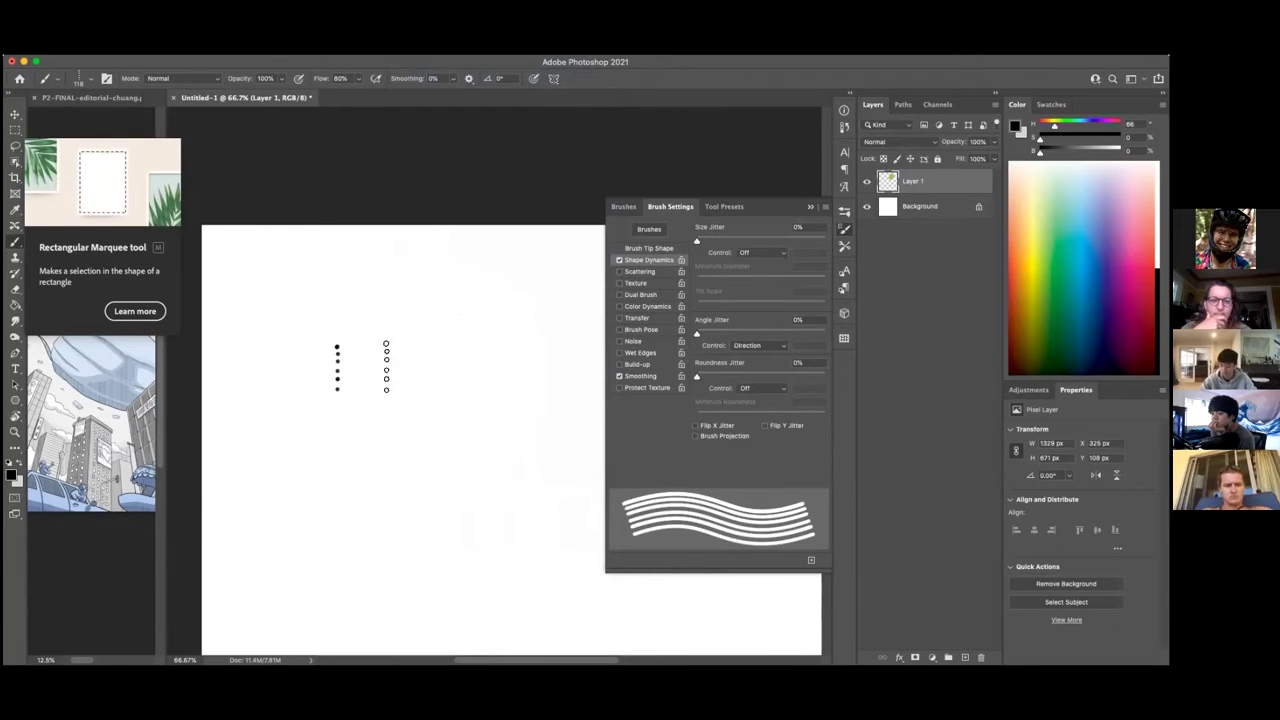
Step: Add a new layer above the green blob's layer and make it a clipping mask on the blob
key("super+minus")
left_click_drag(520, 371, 378, 347)
scroll(378, 347, "right", 3)
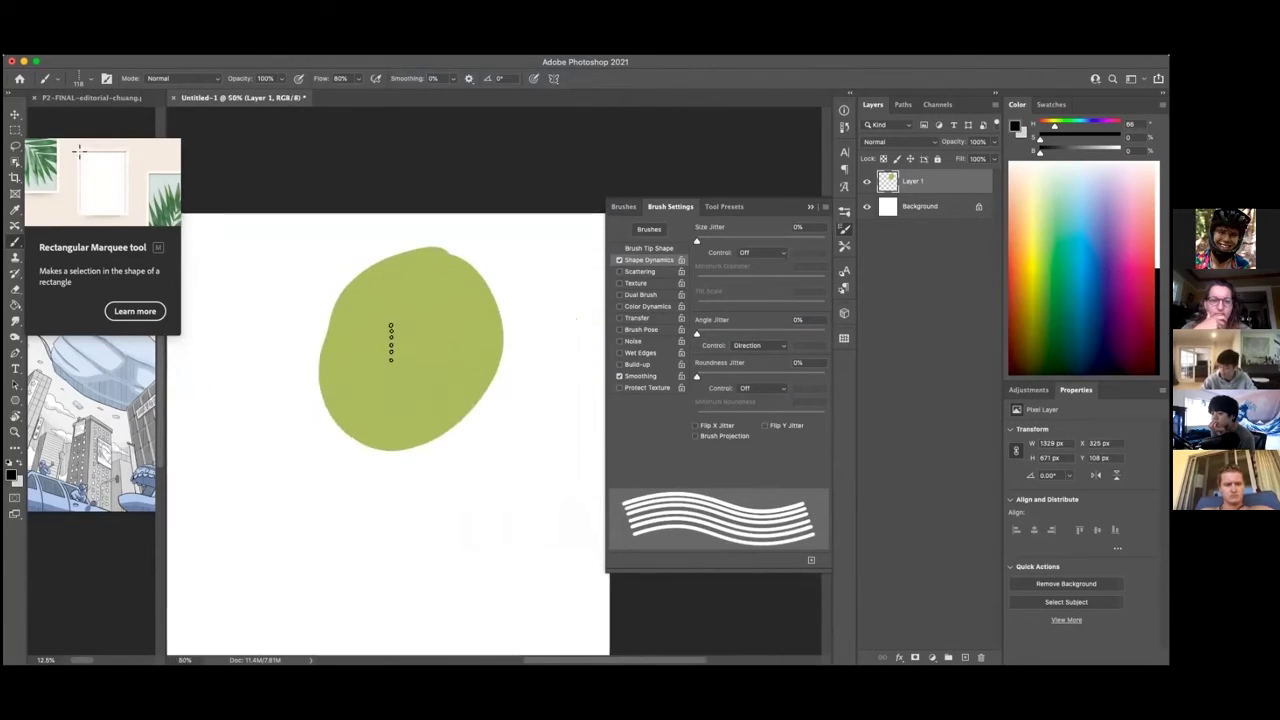
key("super+shift+alt+n")
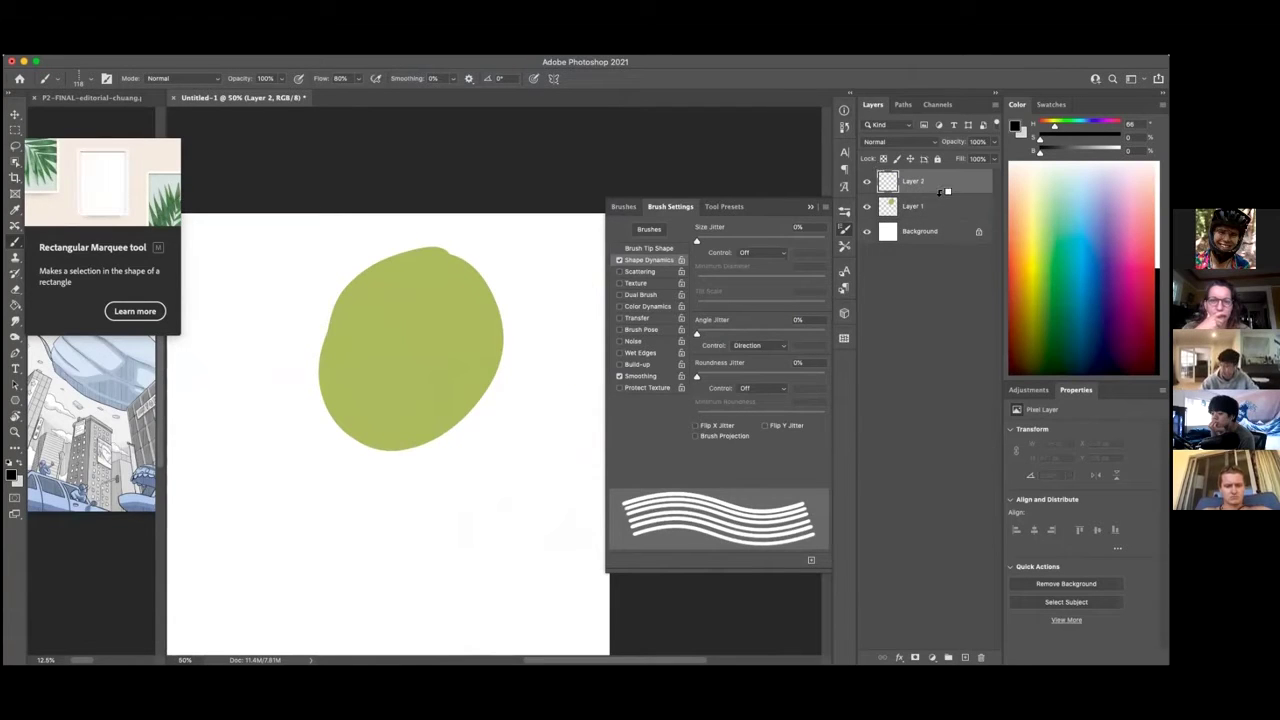
left_click_drag(886, 181, 884, 204)
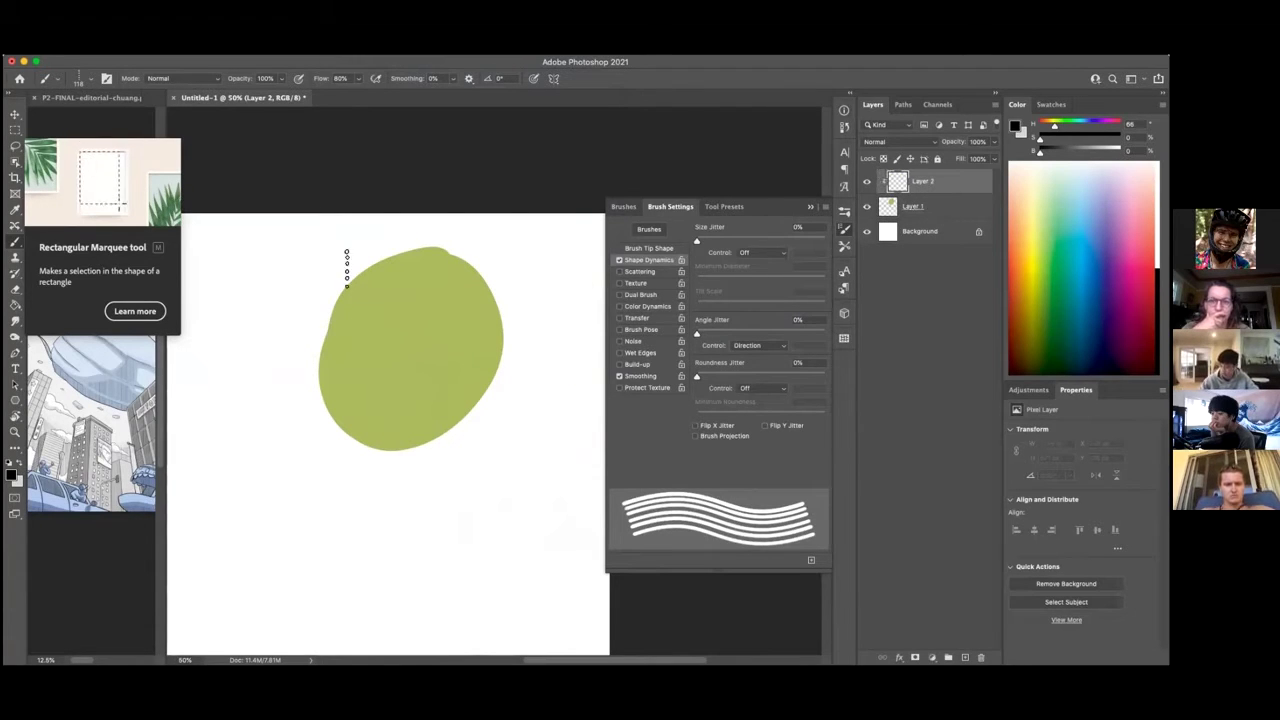
left_click_drag(929, 188, 940, 189)
left_click(934, 188, "alt")
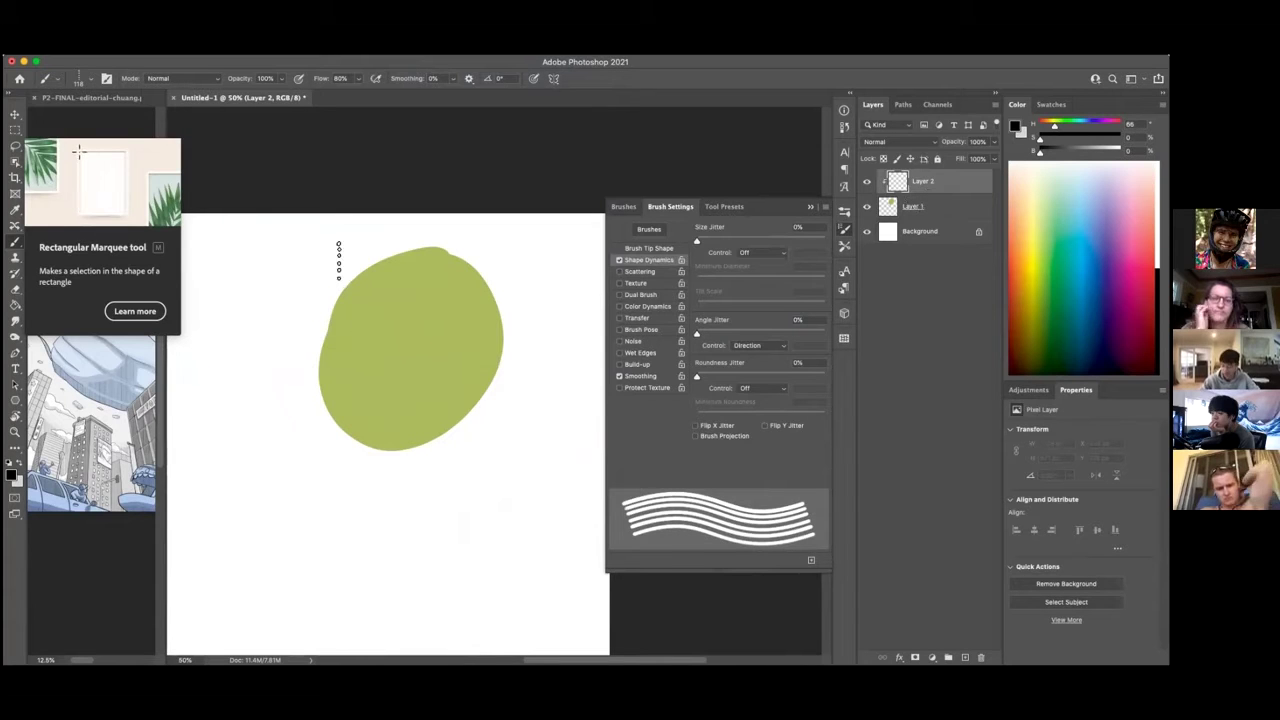
Step: Paint overlapping vertical hatching strokes along the green blob's left side on the clipped layer
left_click_drag(343, 262, 331, 370)
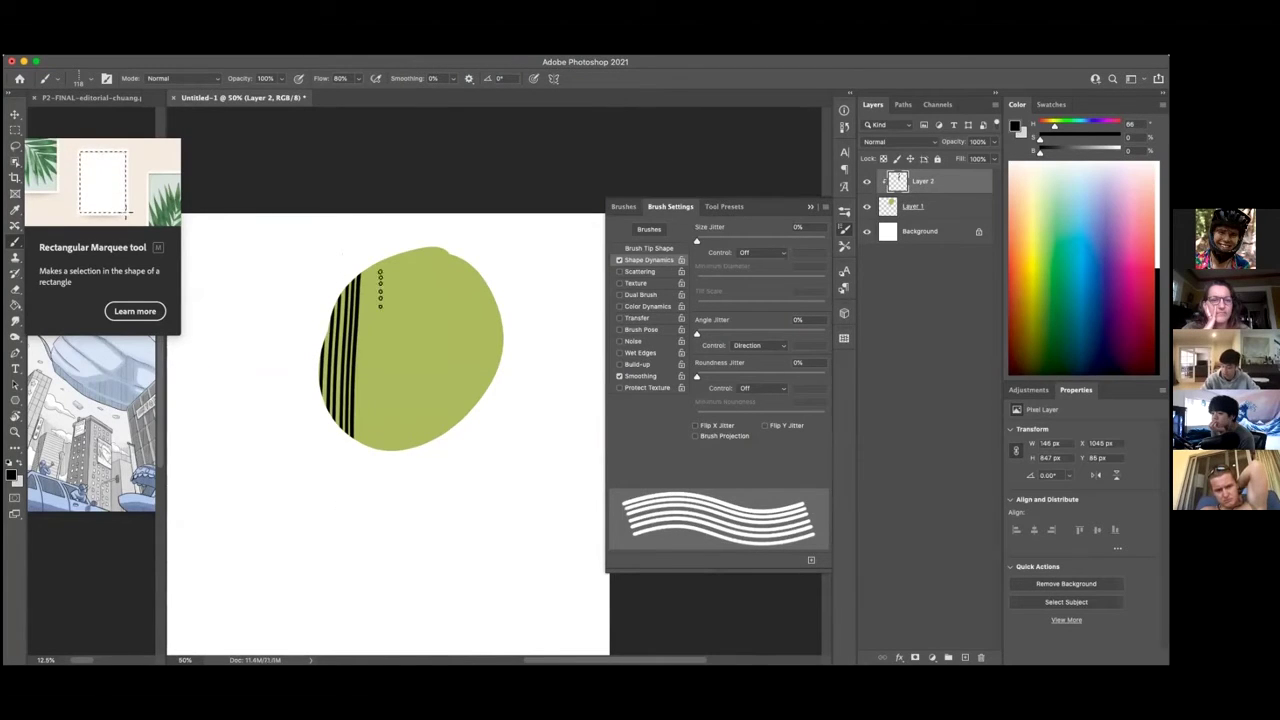
left_click_drag(380, 222, 386, 455)
key("super+z")
key("super+z")
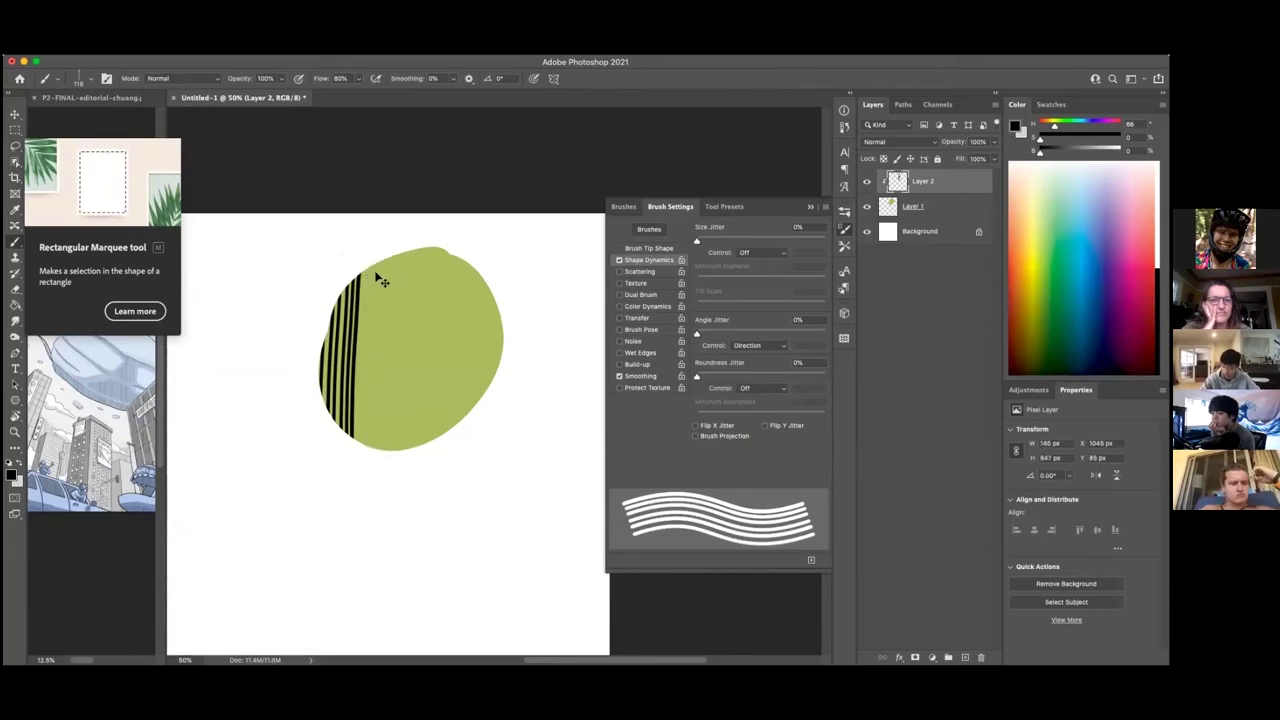
key("super+shift+z")
left_click_drag(315, 287, 313, 425)
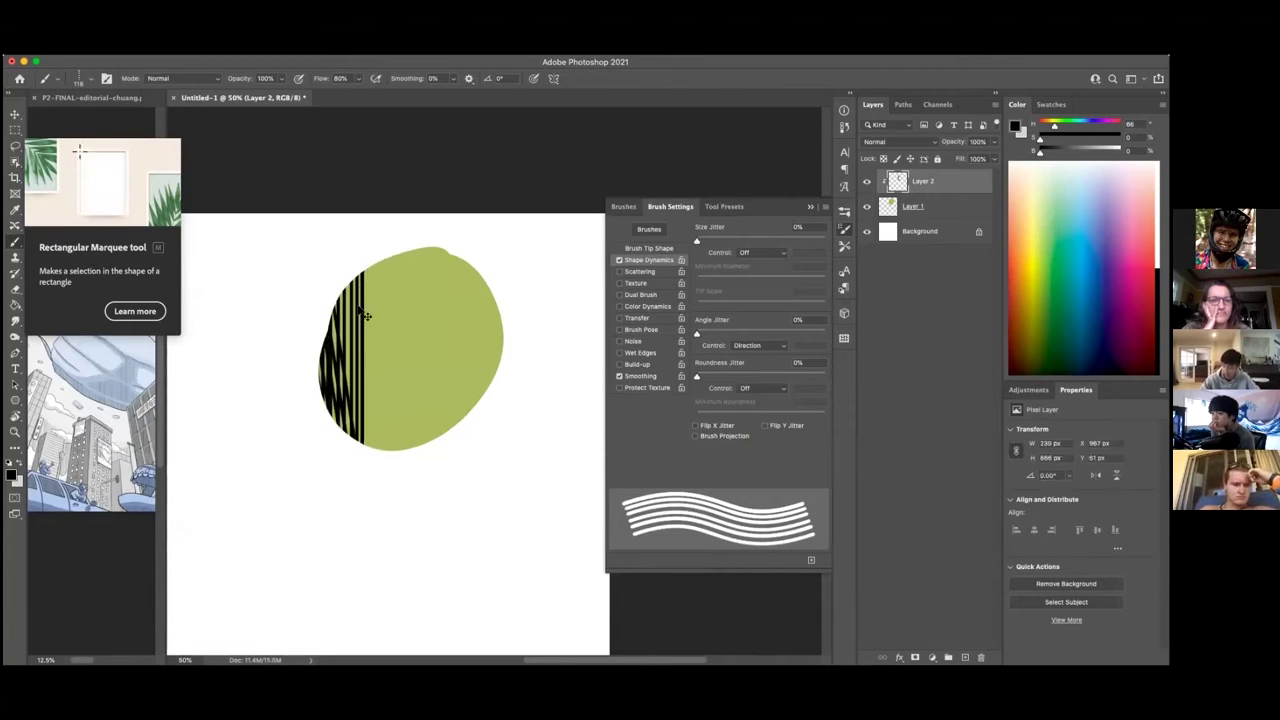
Step: Undo the overlapping hatching and repaint straight vertical hatching strokes side by side across the whole green blob, redoing misaligned ones
key("super+z")
left_click_drag(309, 298, 300, 470)
left_click_drag(381, 236, 384, 465)
key("super+z")
left_click_drag(382, 235, 391, 492)
left_click_drag(416, 232, 429, 495)
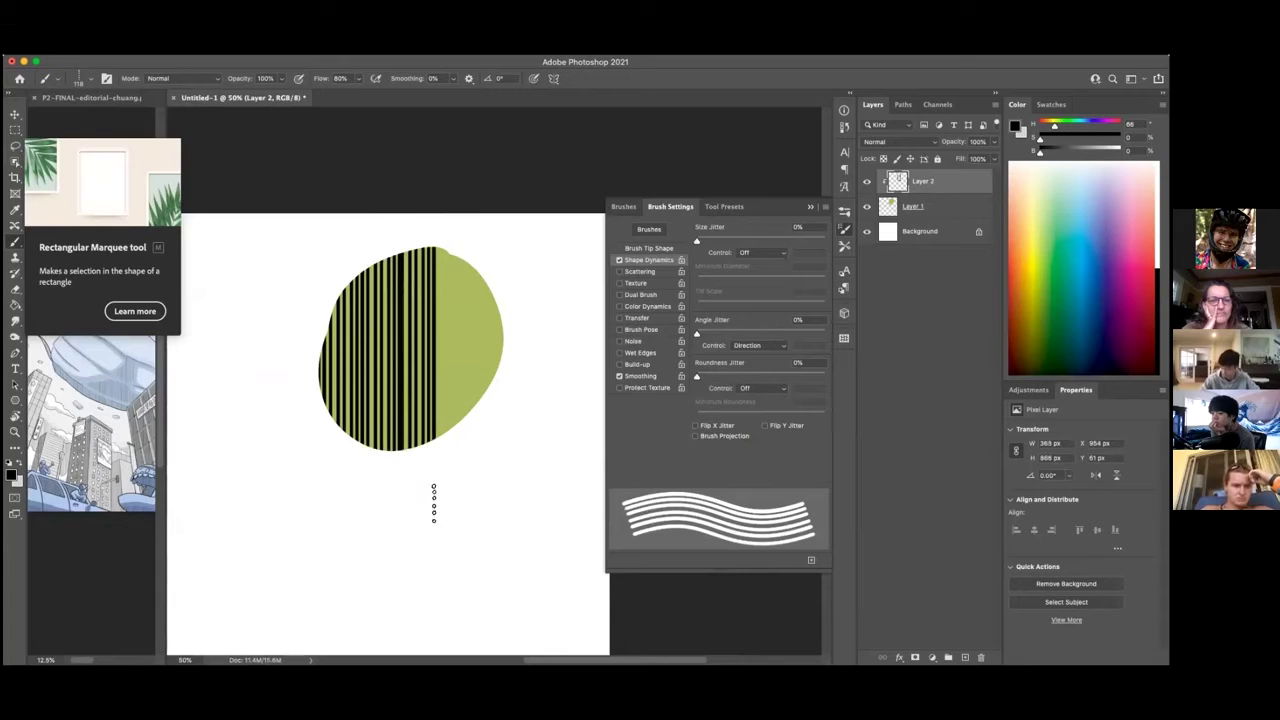
left_click_drag(453, 240, 464, 432)
key("super+z")
mouse_move(459, 250)
left_mouse_down()
mouse_move(465, 440)
mouse_move(494, 440)
left_mouse_up()
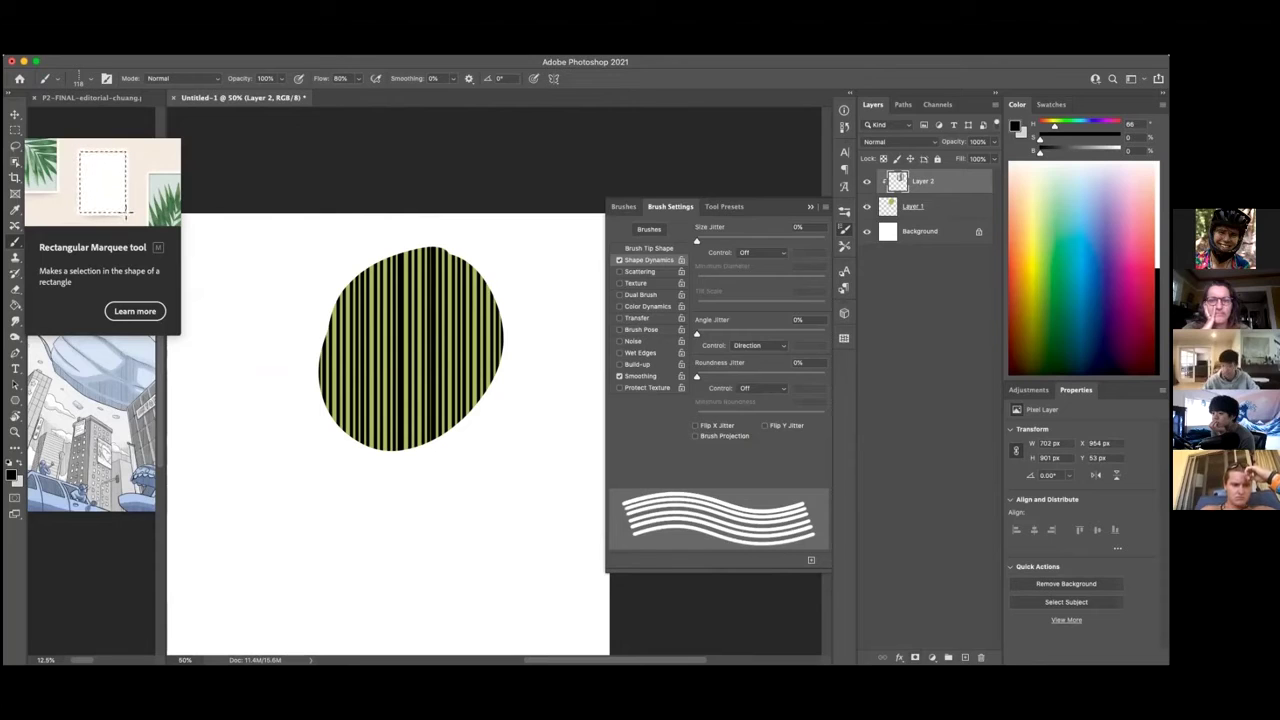
Step: Add a layer mask inverted to black on the clipped hatching layer and choose the Hard Round brush
key("ctrl+shift+m")
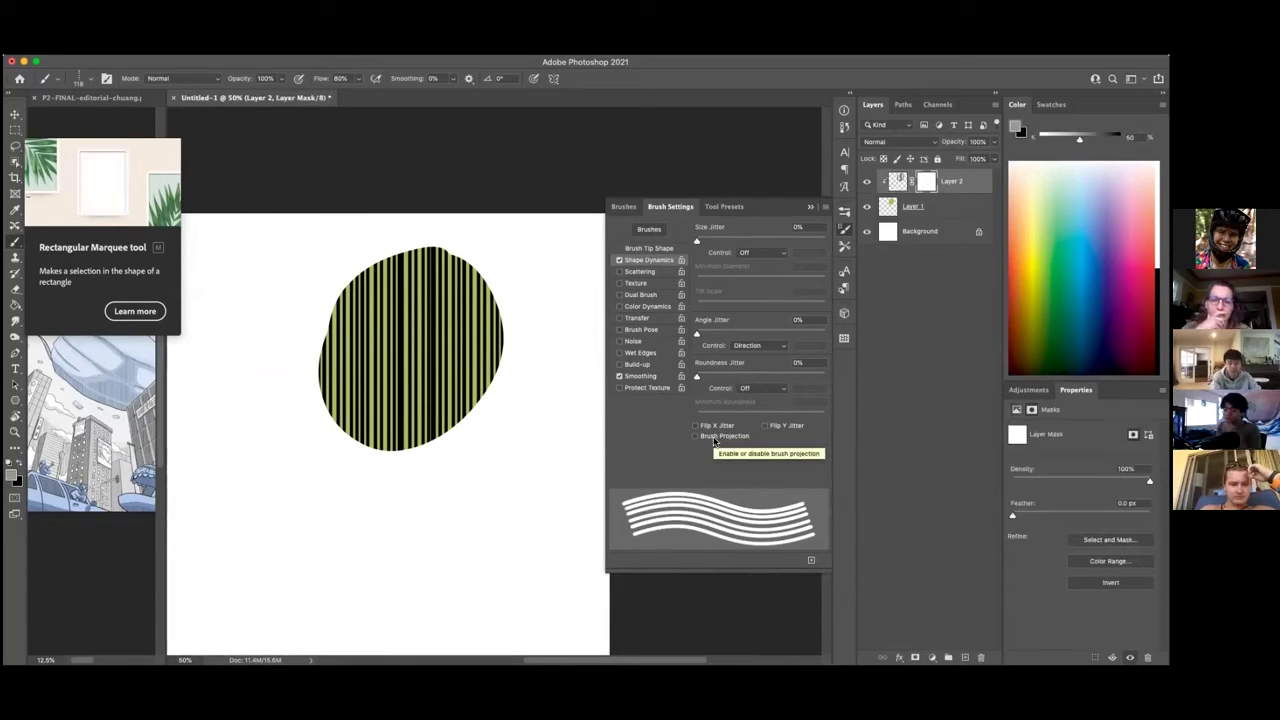
key("super+i")
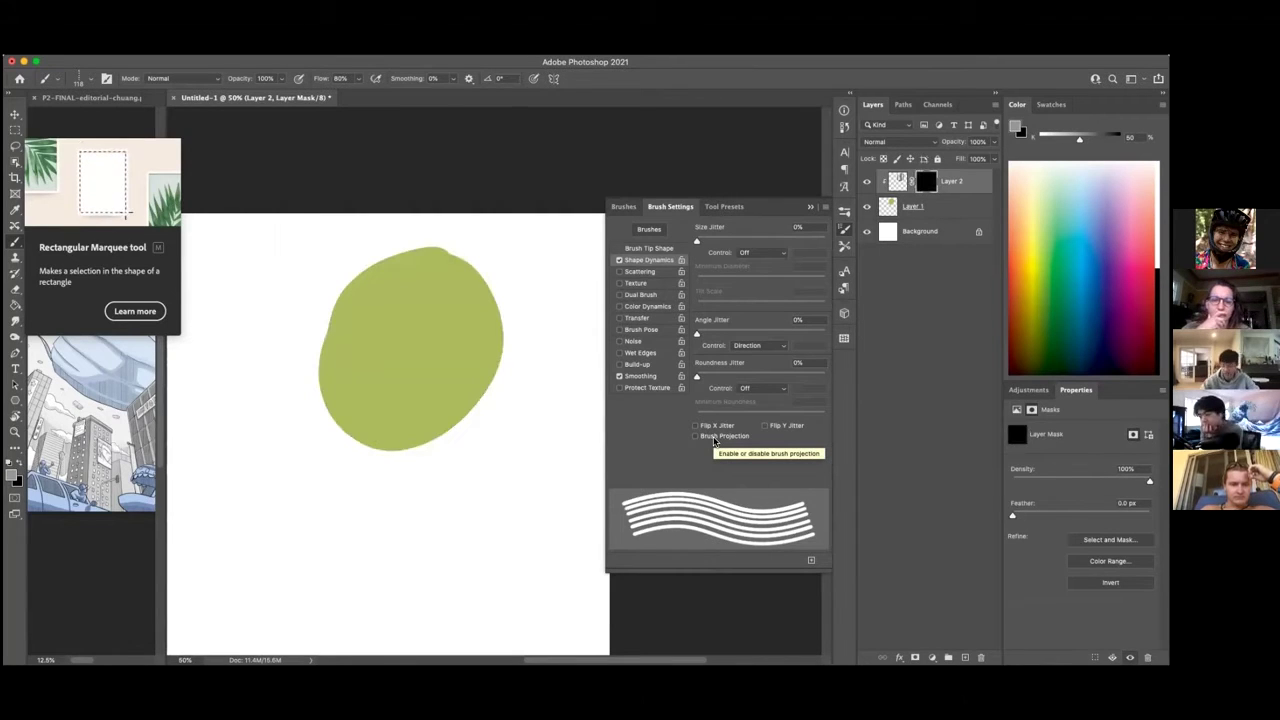
left_click(845, 228)
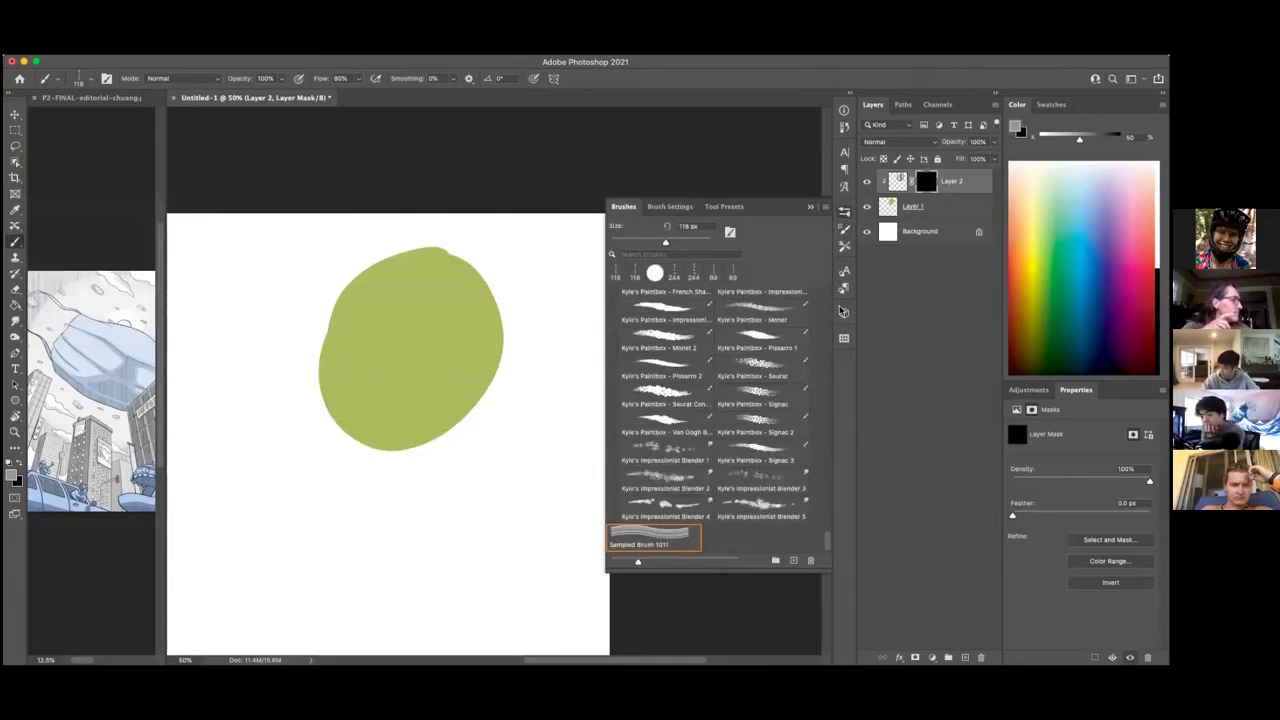
scroll(818, 320, "up", 10)
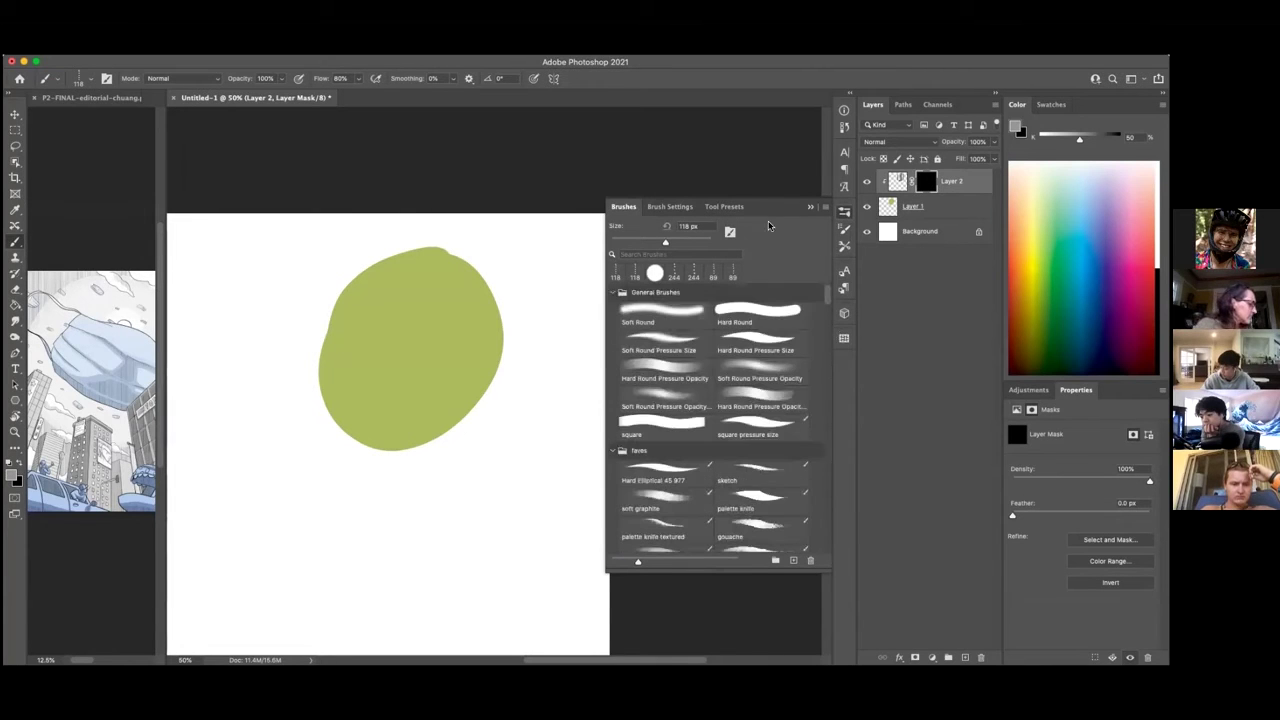
left_click(751, 323)
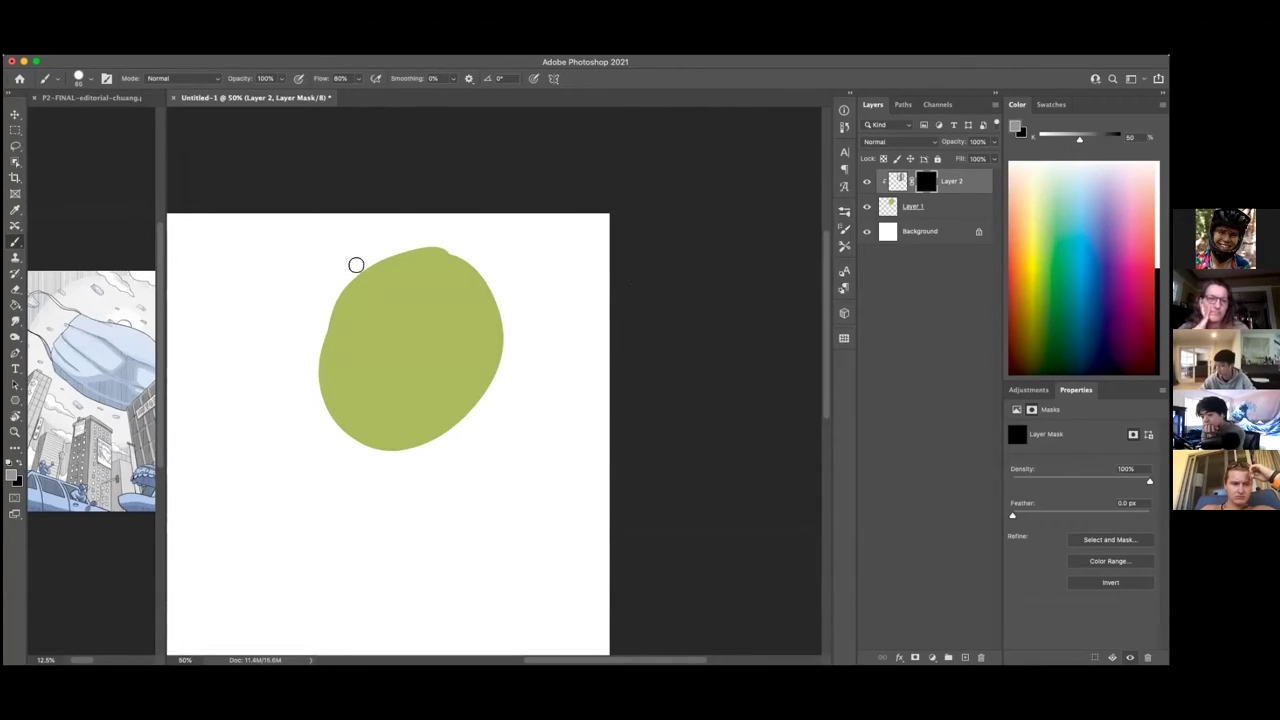
Step: Paint on the mask in white with an enlarged brush to reveal a crescent of hatching along the blob's lower-left edge
left_click(1035, 139)
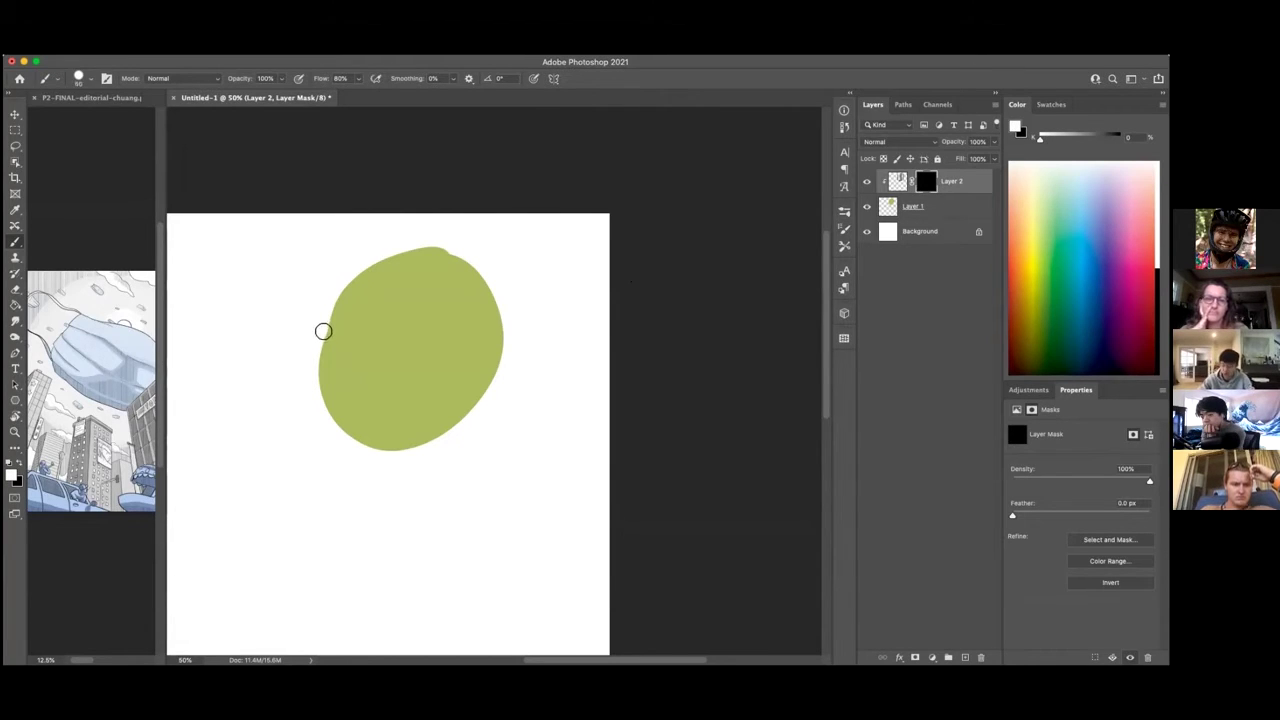
key("bracketright")
key("bracketright")
mouse_move(315, 305)
left_mouse_down()
mouse_move(339, 429)
mouse_move(389, 406)
mouse_move(337, 290)
mouse_move(410, 463)
mouse_move(389, 361)
mouse_move(330, 287)
mouse_move(434, 445)
mouse_move(334, 289)
mouse_move(449, 389)
left_mouse_up()
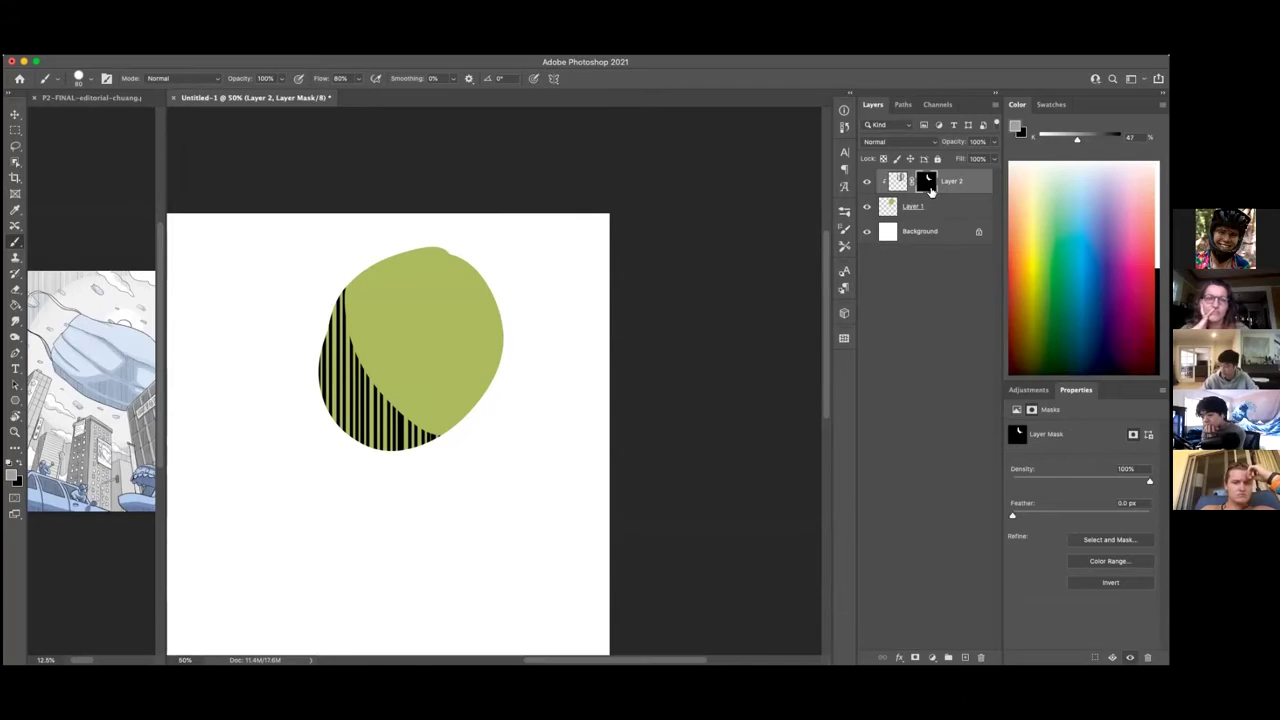
Step: Paint a 47% gray band on the mask inside the white crescent, and a fainter 78% gray band farther in
mouse_move(360, 289)
left_mouse_down()
mouse_move(434, 423)
mouse_move(465, 420)
left_mouse_up()
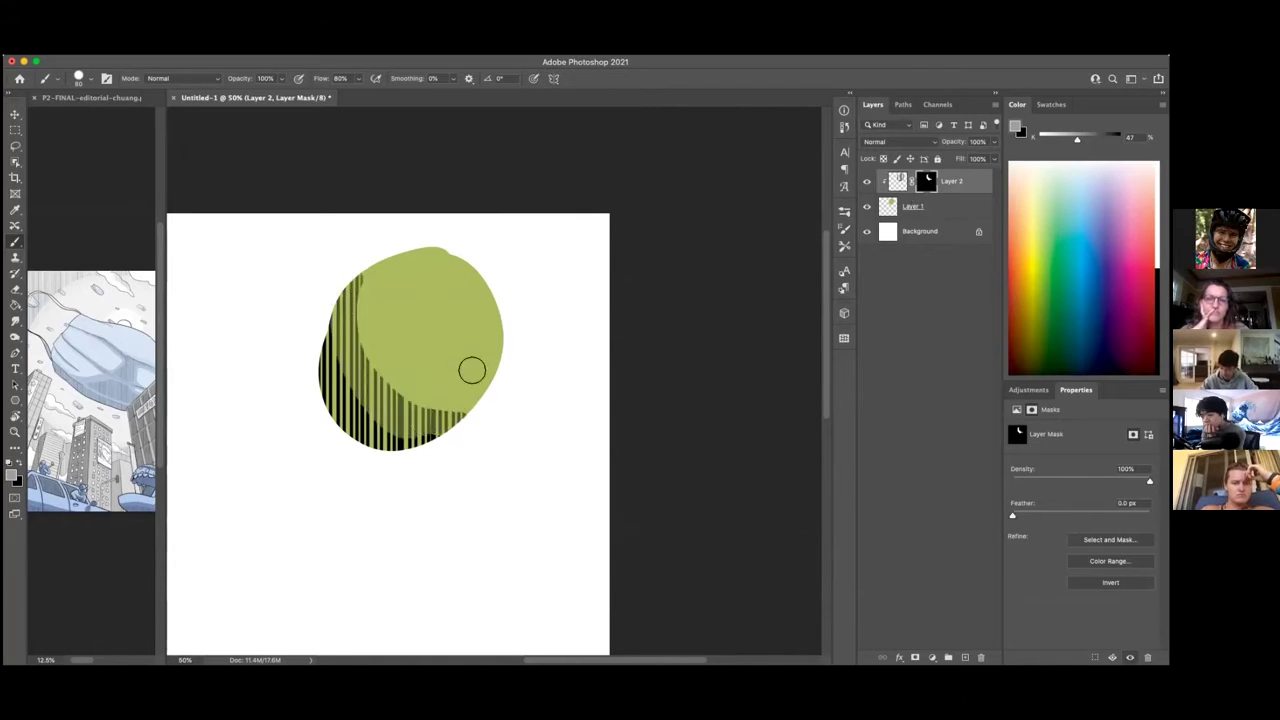
left_click_drag(363, 334, 383, 286)
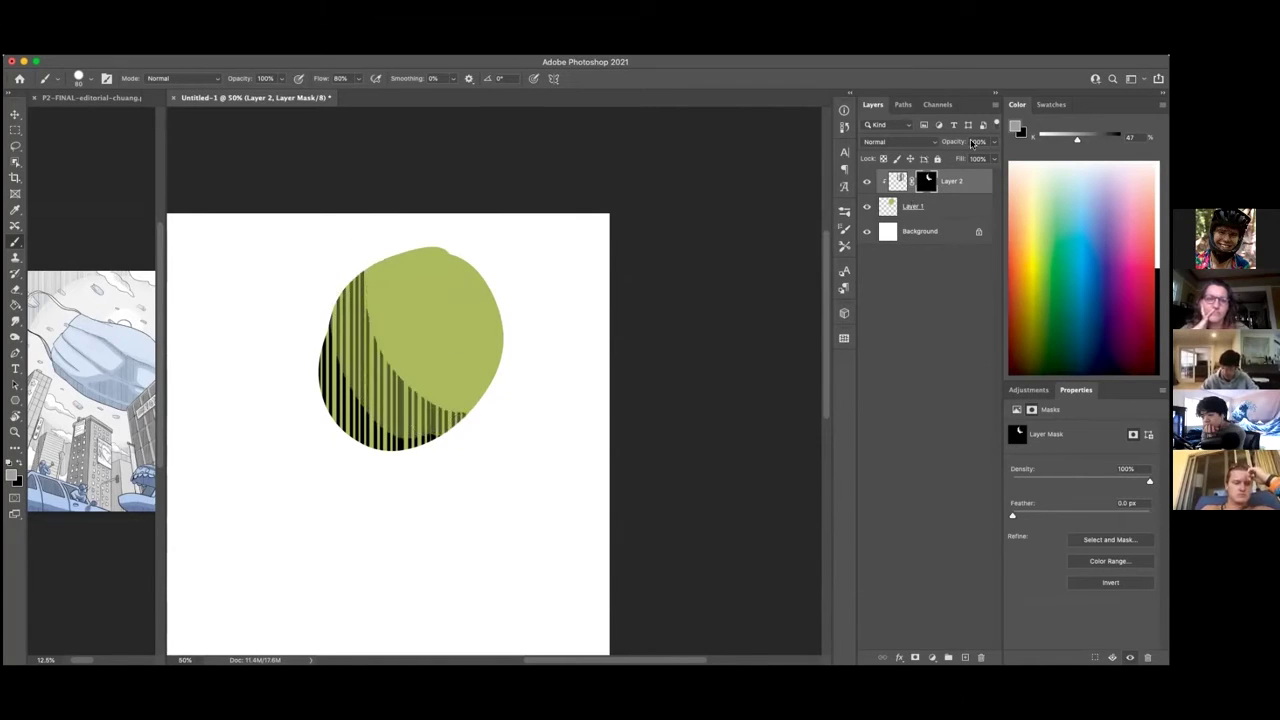
left_click_drag(1077, 138, 1101, 138)
mouse_move(366, 277)
left_mouse_down()
mouse_move(461, 411)
mouse_move(493, 392)
left_mouse_up()
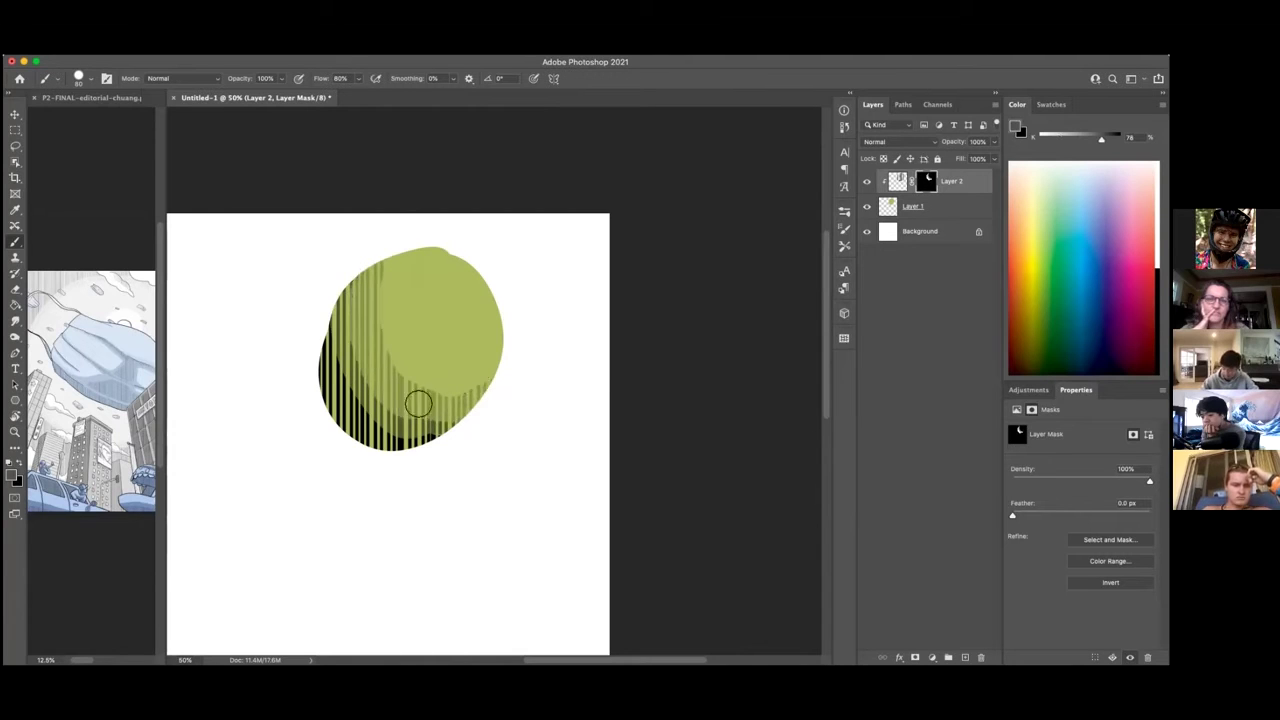
key("super+minus")
key("super+minus")
key("super+equal")
key("super+equal")
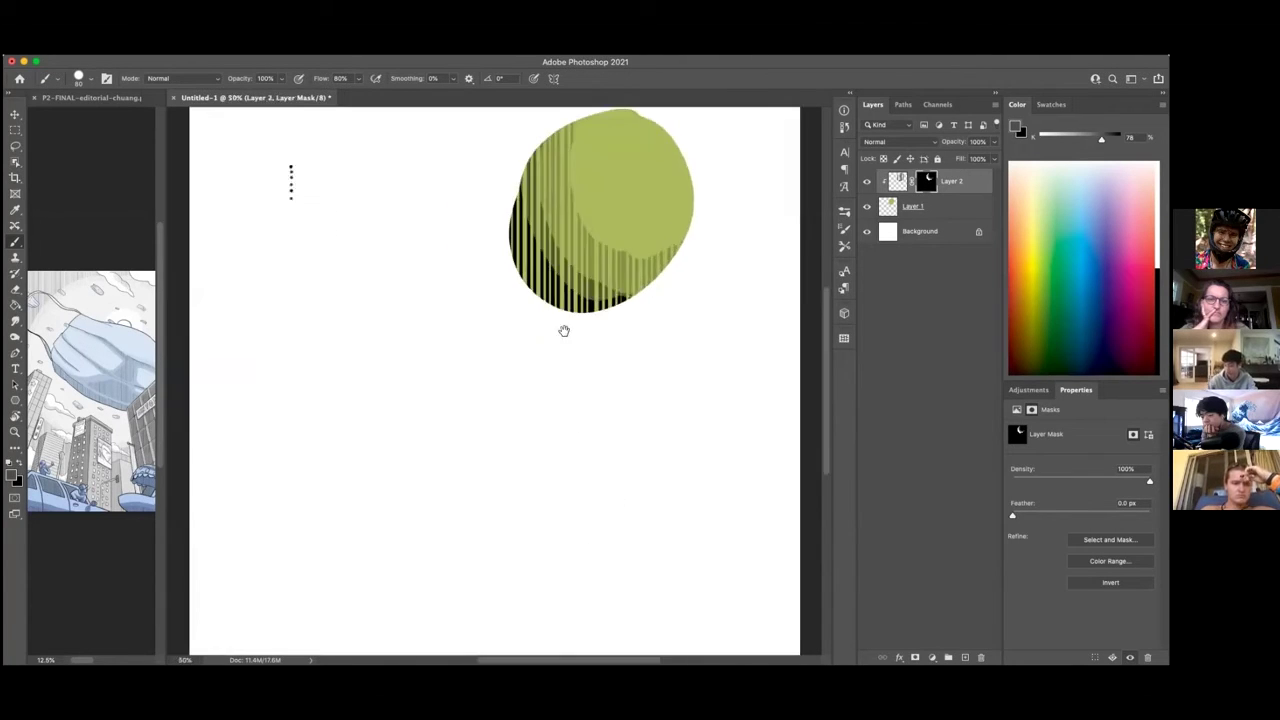
left_click_drag(554, 337, 557, 423)
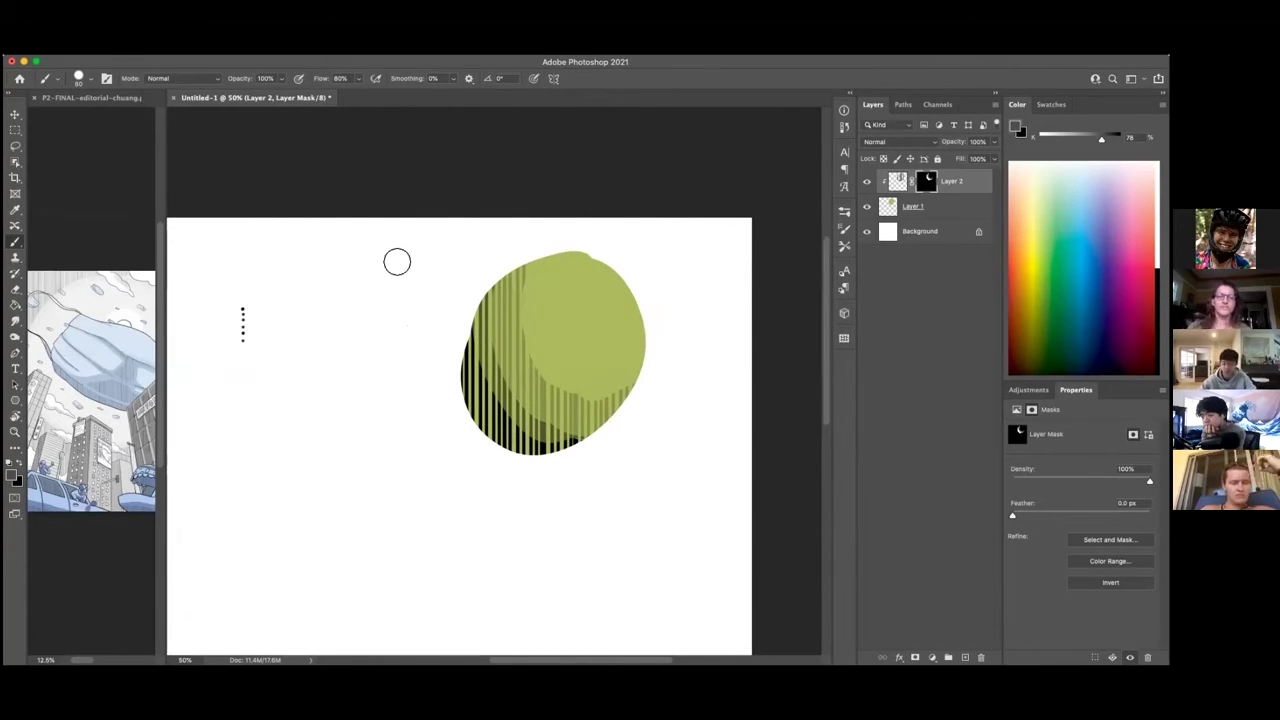
Step: Duplicate the green blob's layer together with its clipped hatching layer and place the copy below the original
scroll(523, 429, "down", 3)
scroll(523, 429, "left", 1)
scroll(600, 436, "down", 2)
scroll(600, 436, "right", 3)
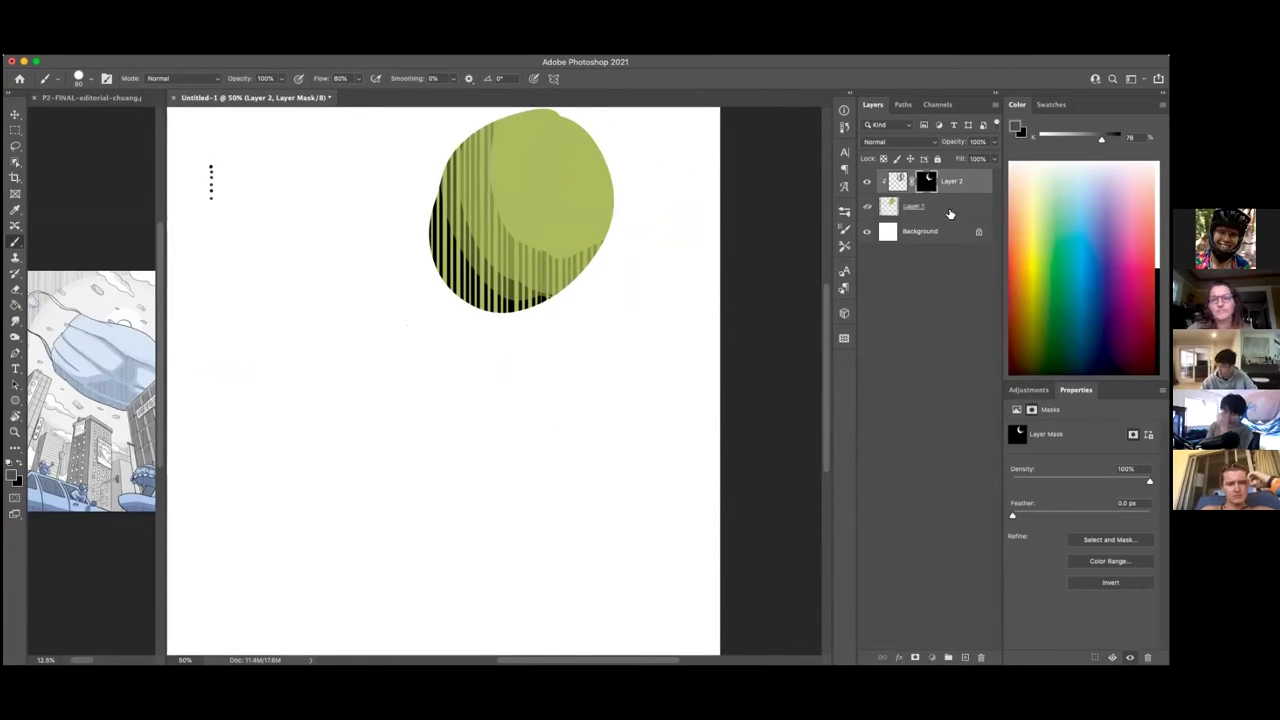
left_click(946, 208)
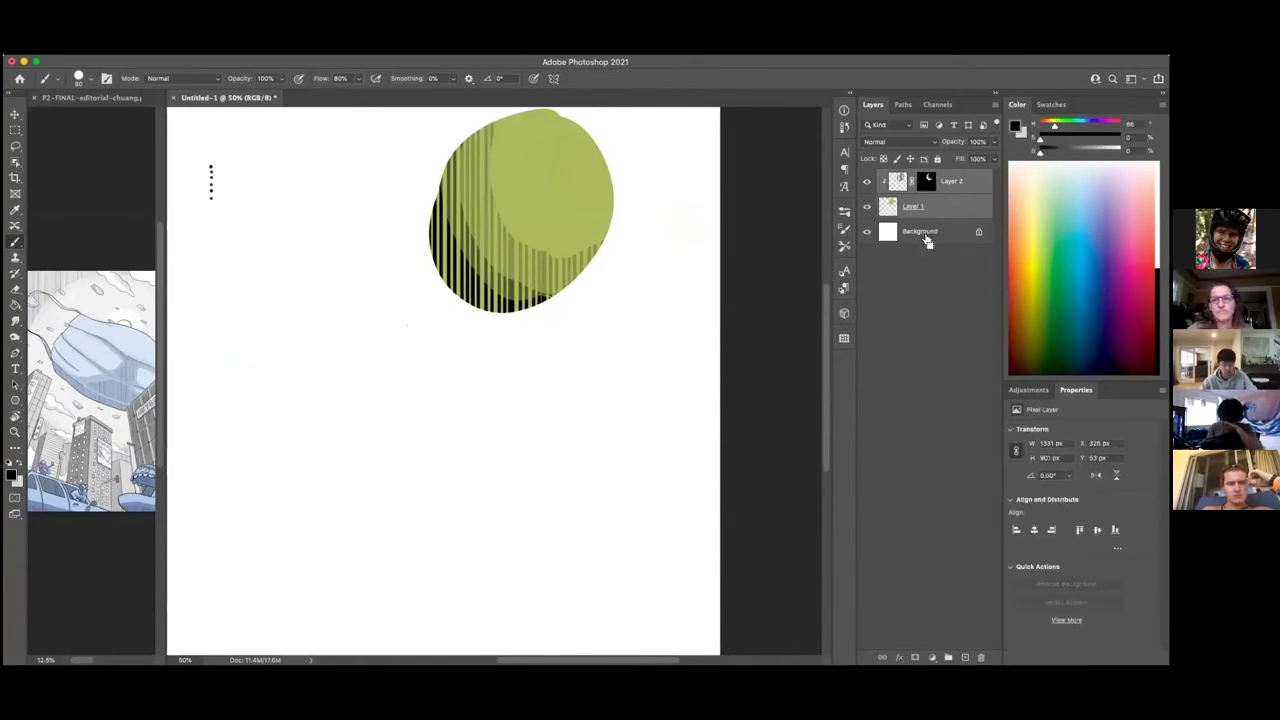
key("ctrl+v")
key("v")
left_click_drag(581, 404, 606, 443)
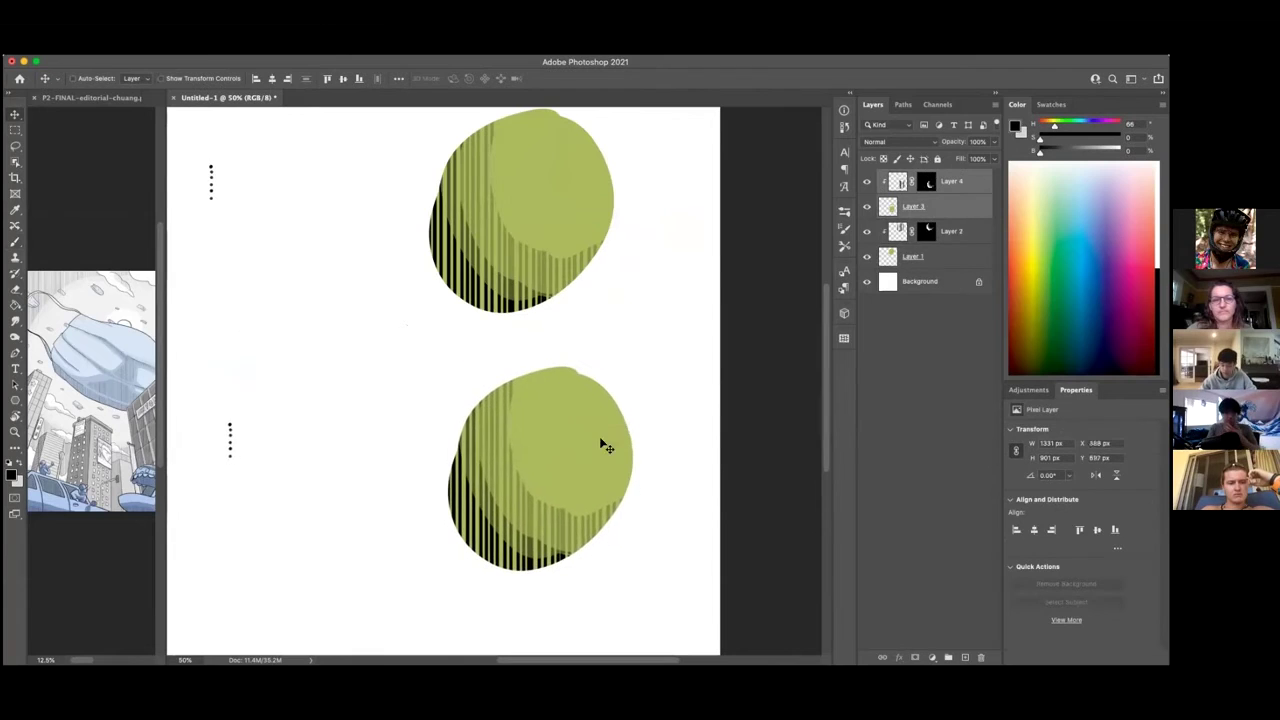
Step: Delete the upper blob's hatching layer and erase the column of dots from that blob's layer
left_click(960, 240)
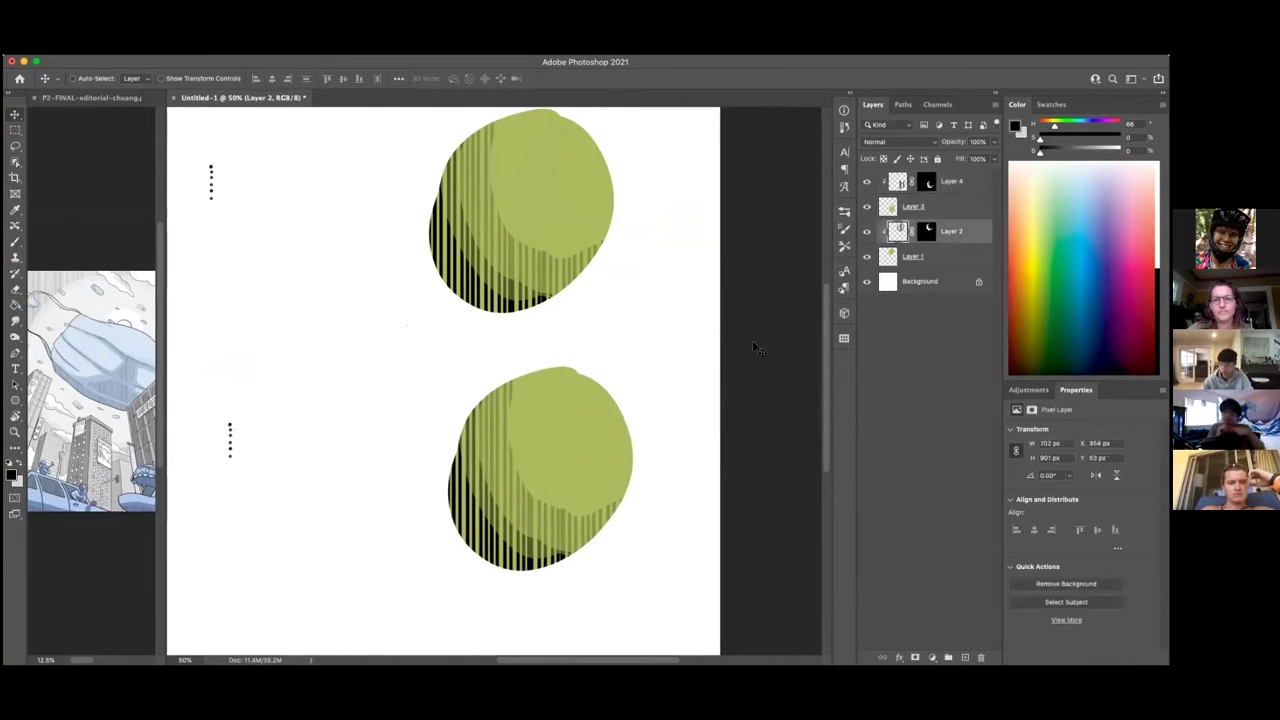
key("BackSpace")
key("m")
left_click_drag(177, 144, 249, 254)
key("BackSpace")
key("super+d")
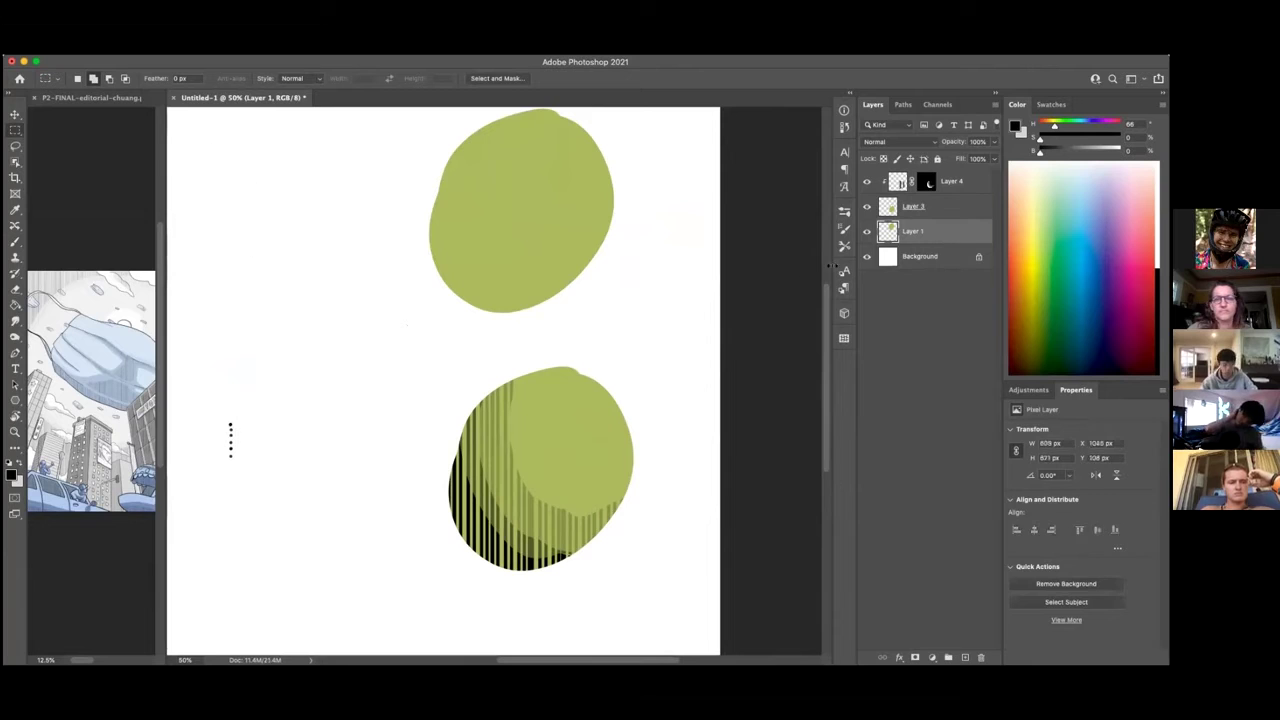
Step: Choose the Hard Round brush from the General Brushes presets
scroll(478, 400, "up", 3)
key("super+minus")
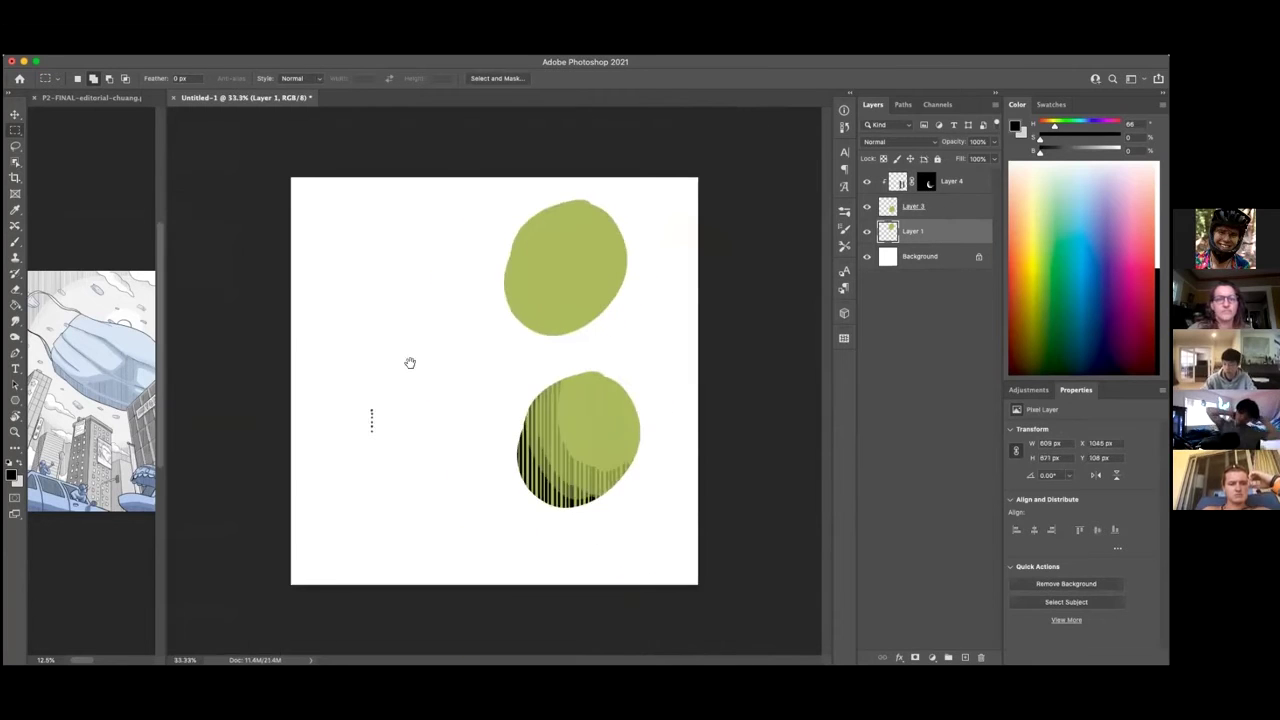
key("super+equal")
scroll(651, 371, "up", 1)
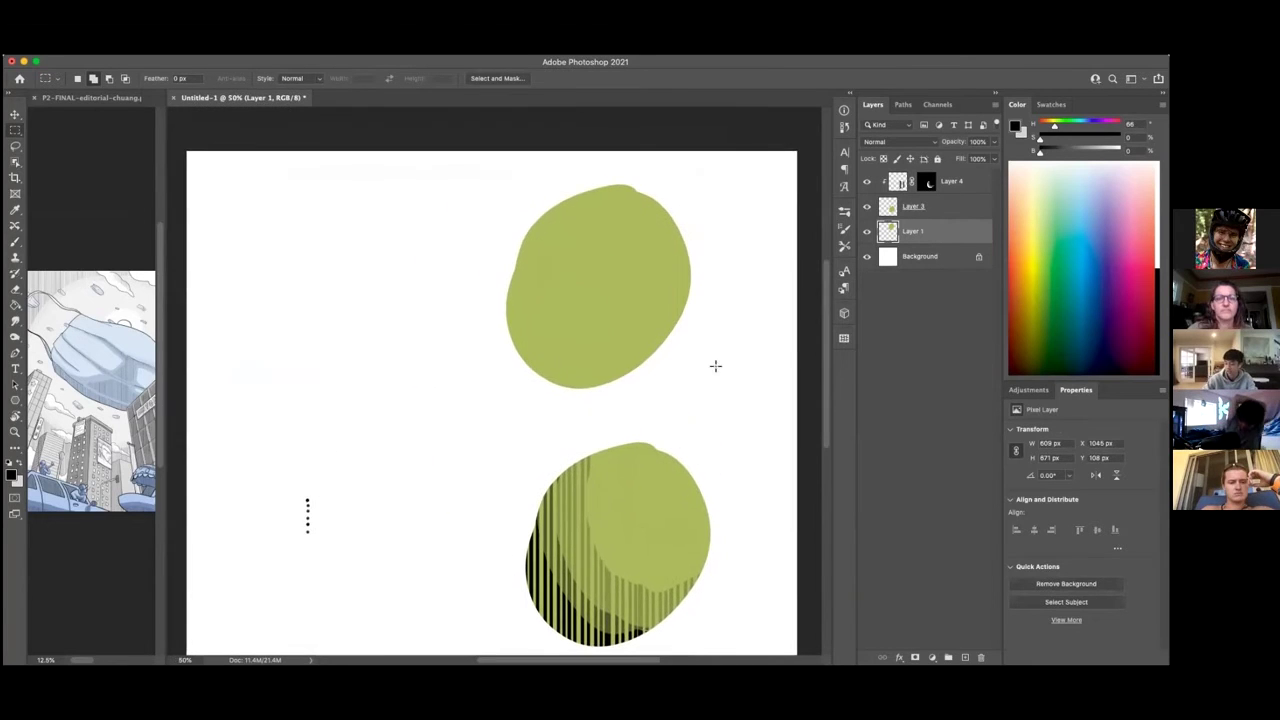
left_click(844, 212)
left_click(757, 313)
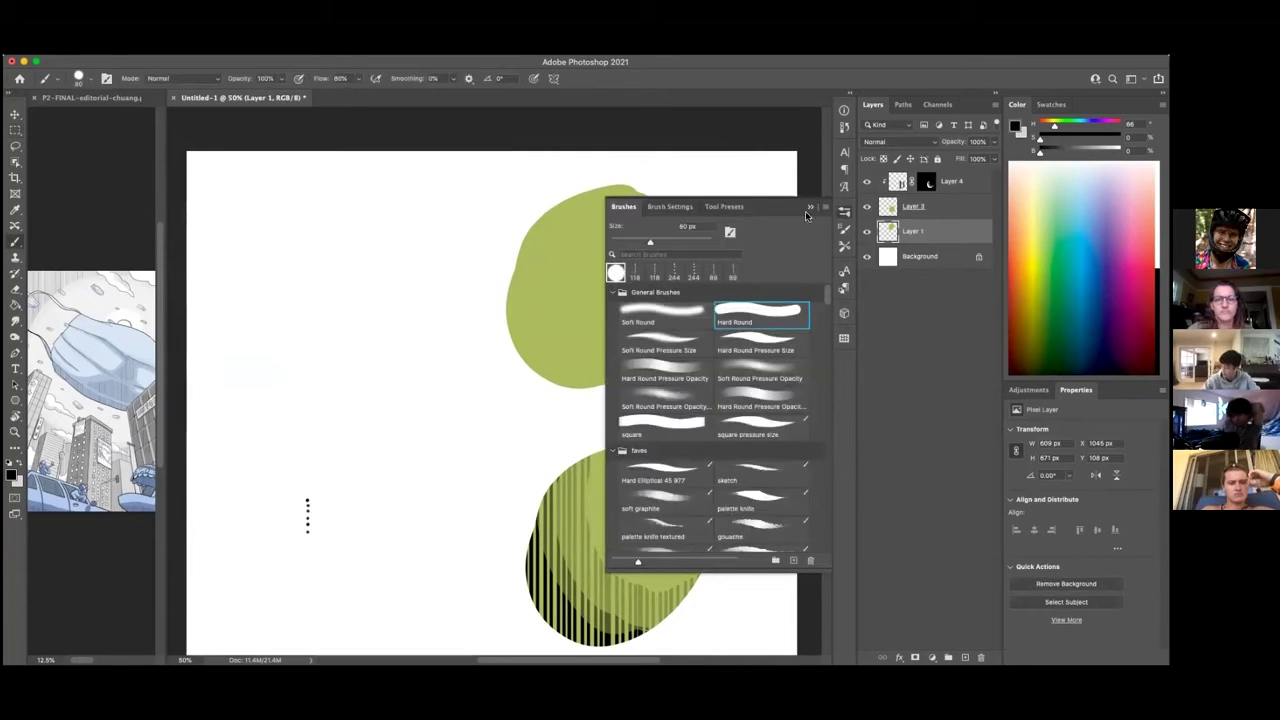
left_click(811, 208)
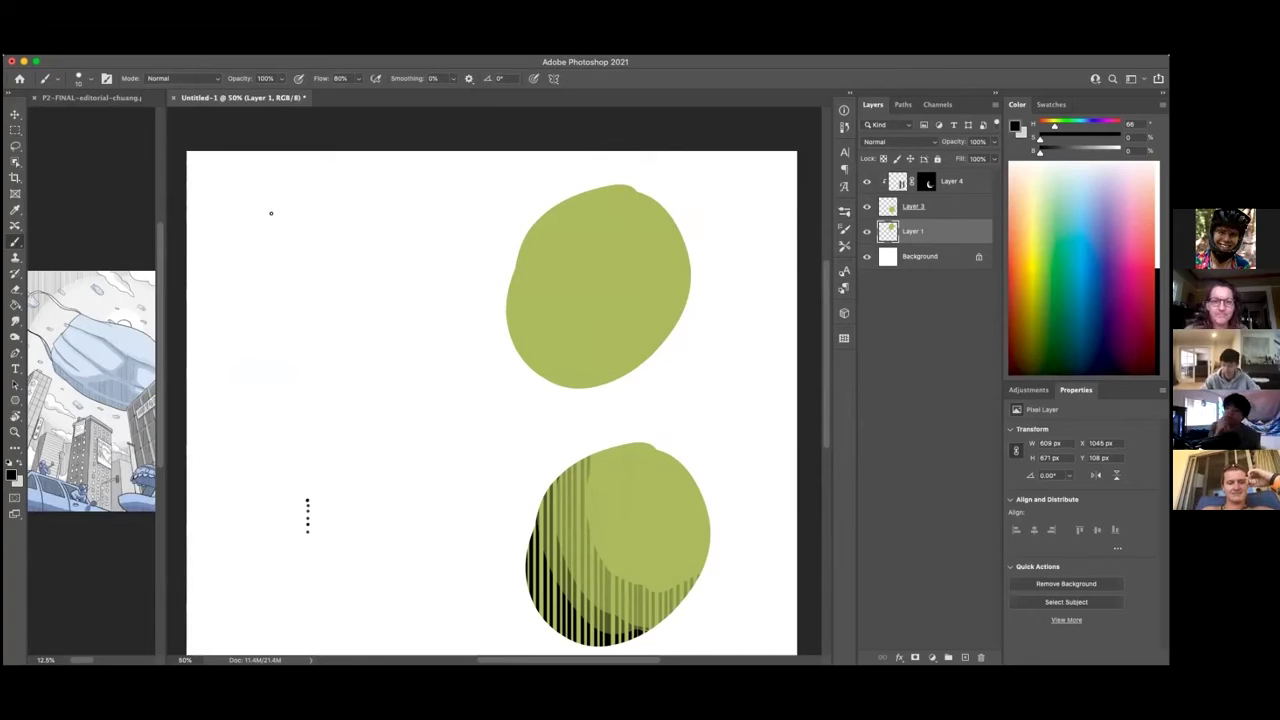
Step: Paint five thin parallel vertical black lines in the blank area left of the upper blob, undoing and redrawing uneven ones
left_click_drag(275, 210, 275, 316)
key("ctrl+z")
left_click_drag(276, 209, 276, 296)
left_click(282, 298, "shift")
mouse_move(292, 226)
left_mouse_down()
mouse_move(292, 296)
mouse_move(306, 292)
left_mouse_up()
key("ctrl+z")
key("ctrl+z")
left_click_drag(297, 209, 299, 297)
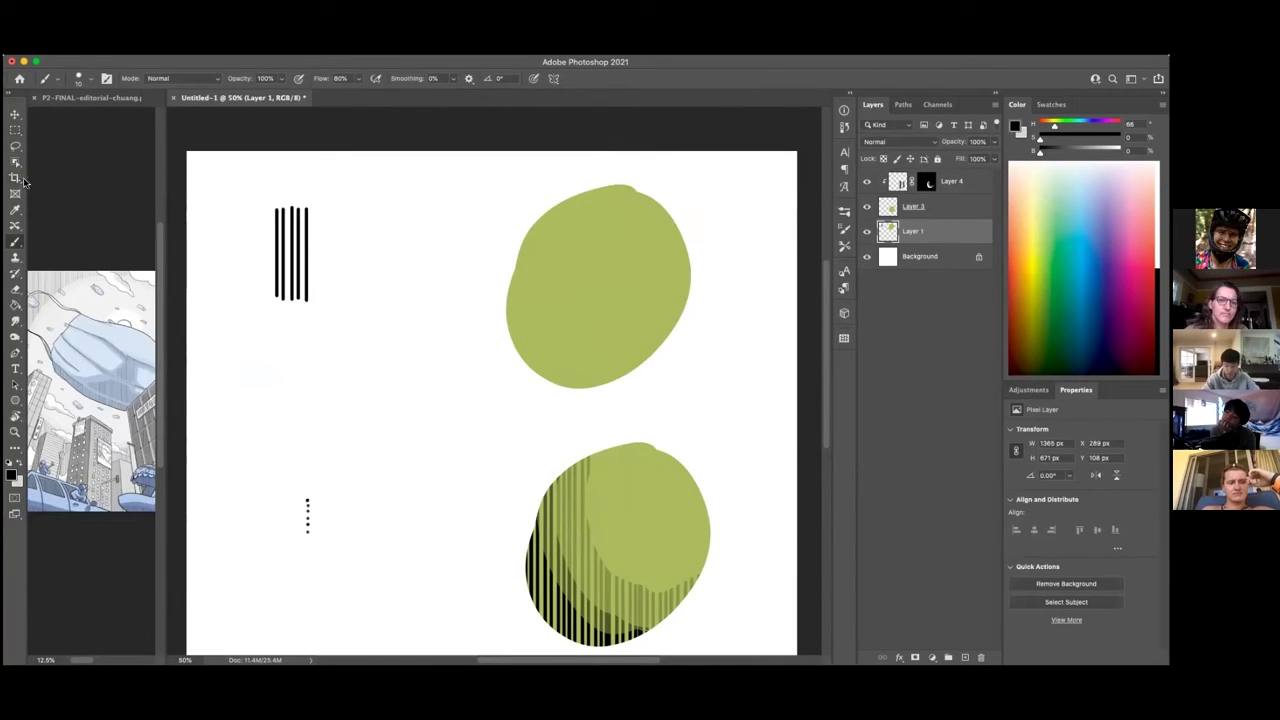
Step: Select the middle section of the five lines with a rectangular marquee and define it as a pattern
key("m")
left_click_drag(270, 222, 314, 268)
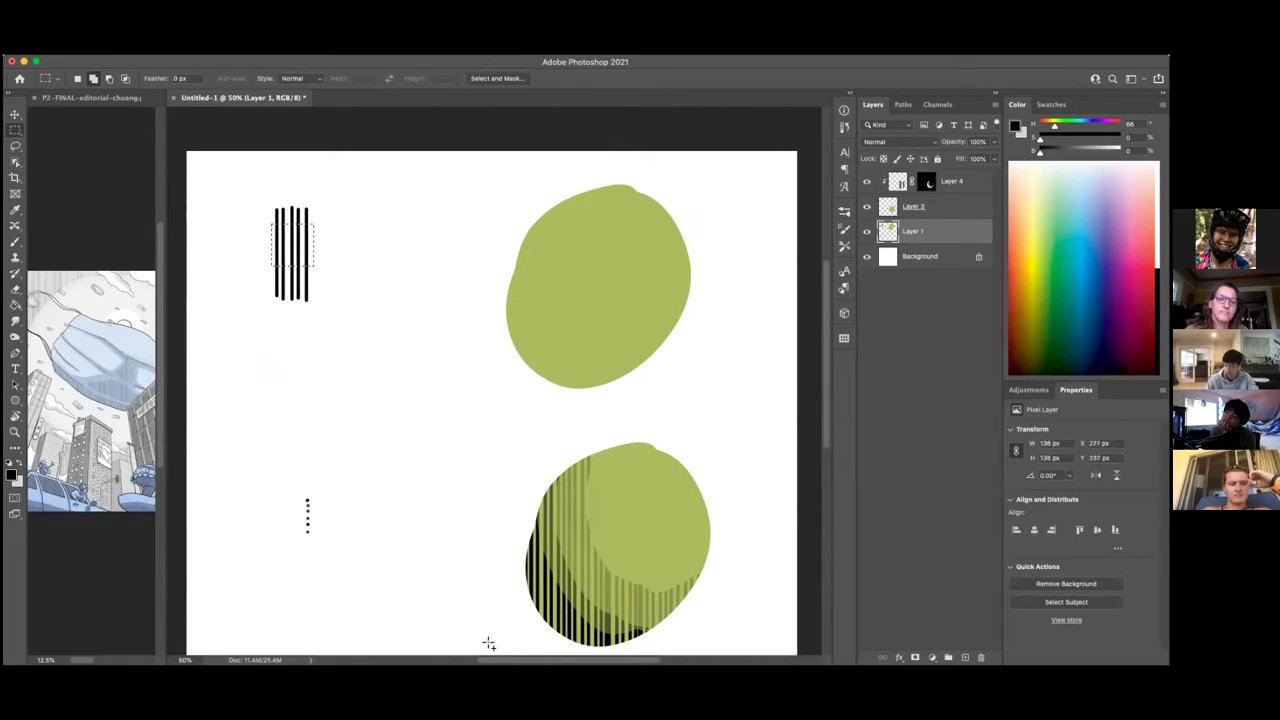
left_click(120, 49)
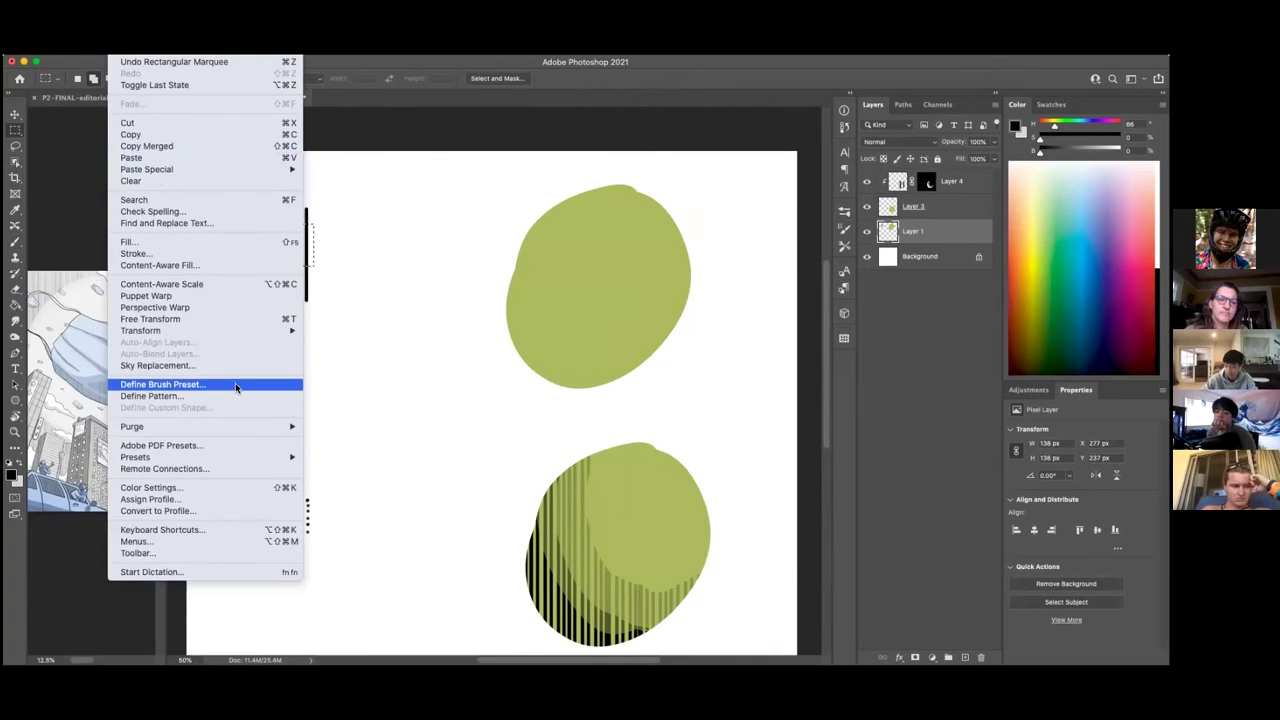
left_click(237, 397)
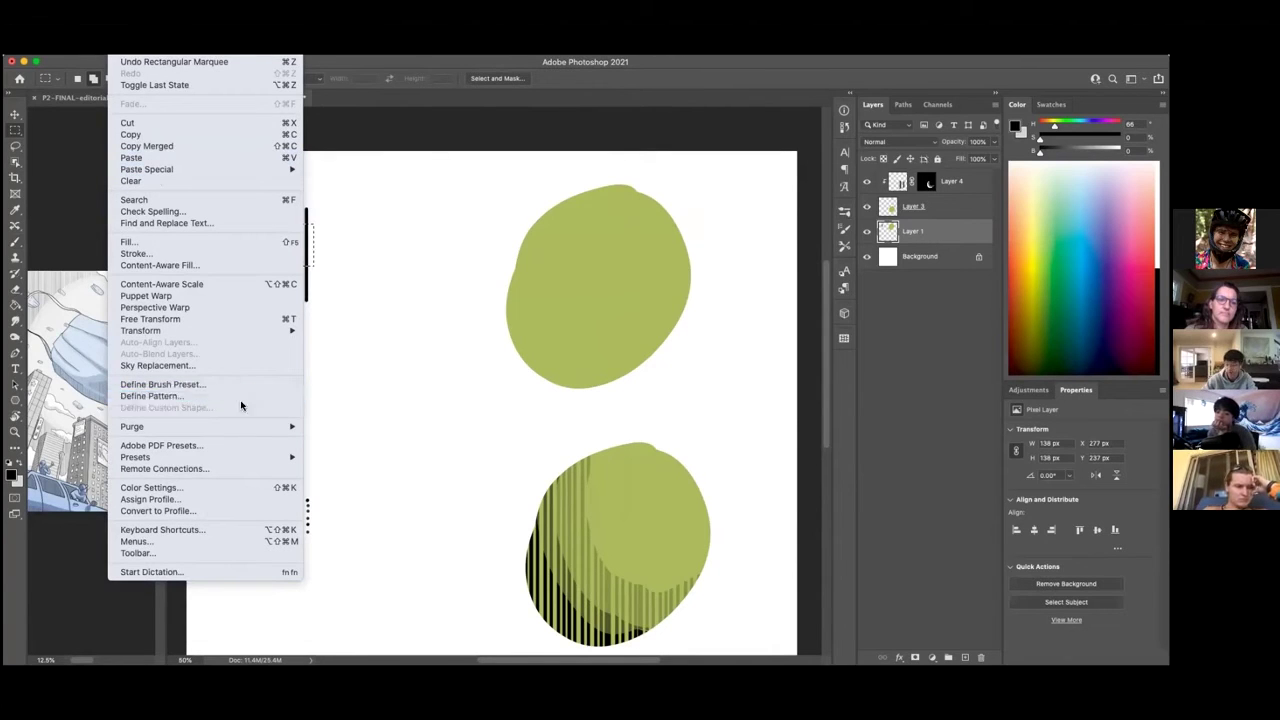
left_click(717, 351)
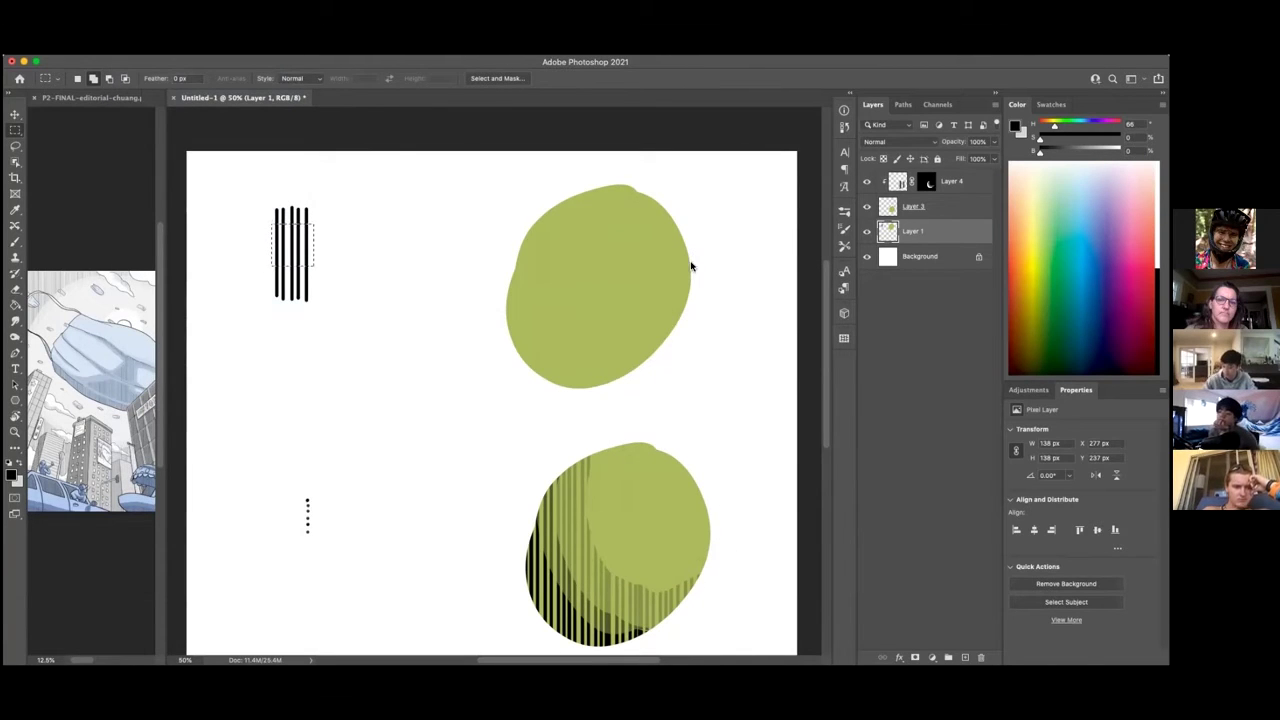
Step: Display the pattern presets to find the new striped pattern, and clear the marquee selection
left_click(412, 49)
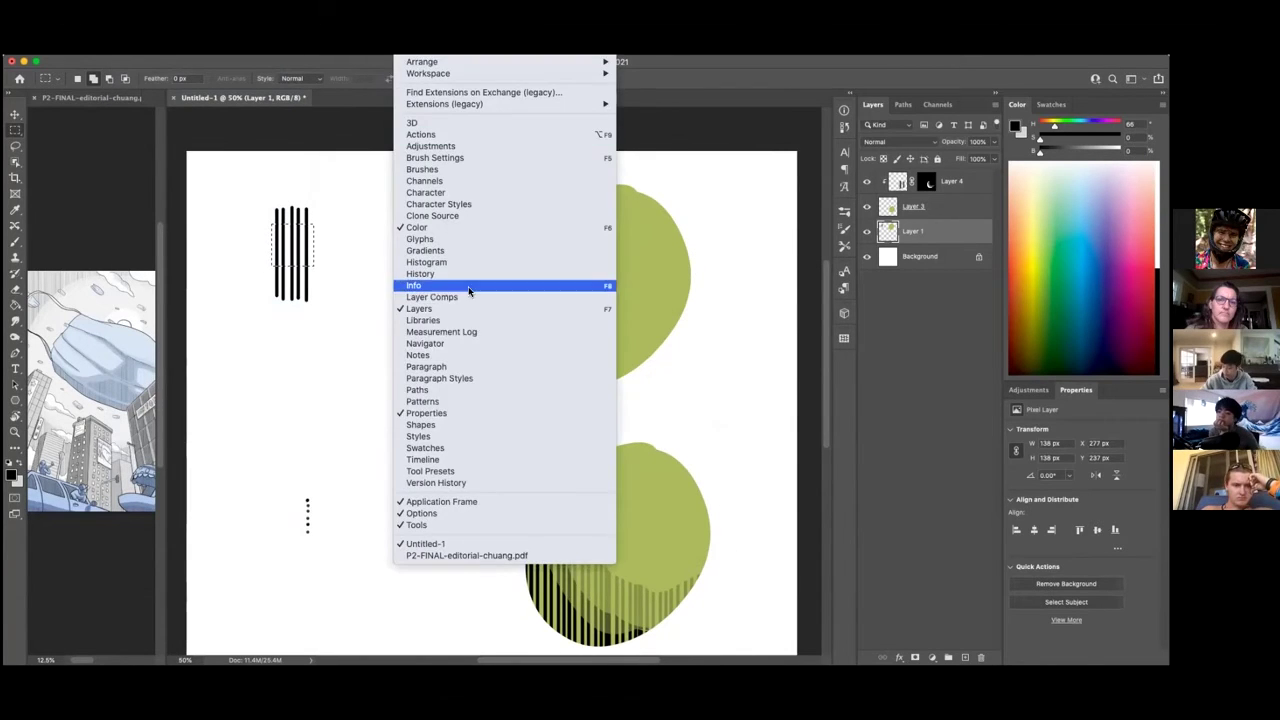
left_click(465, 402)
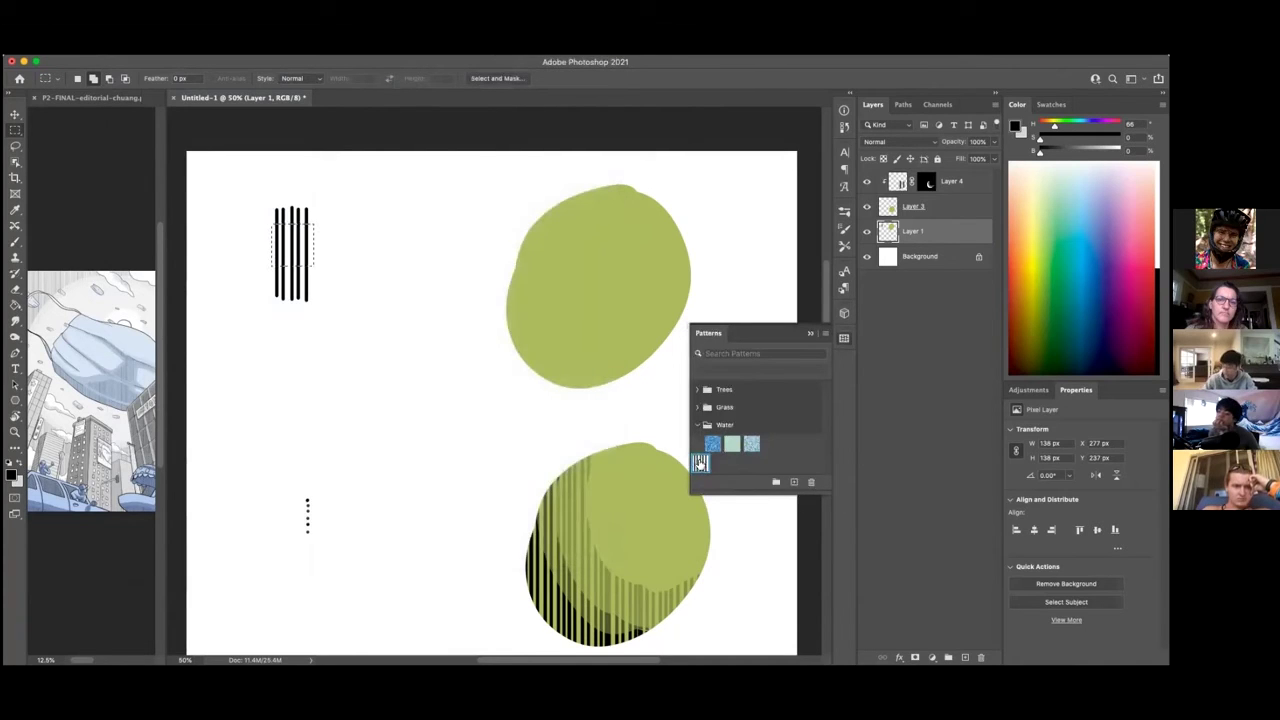
left_click(542, 310)
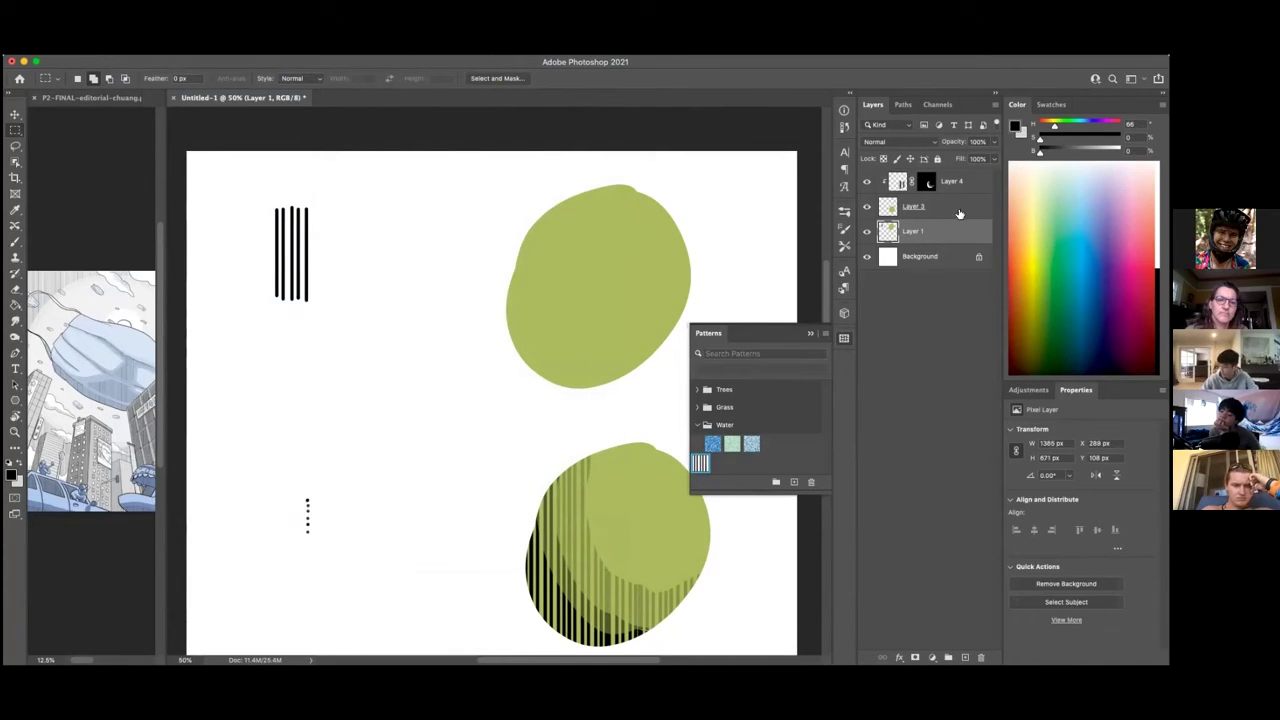
Step: Fill a new layer above the upper blob's layer with the striped pattern and clip it to the blob
key("super+shift+alt+n")
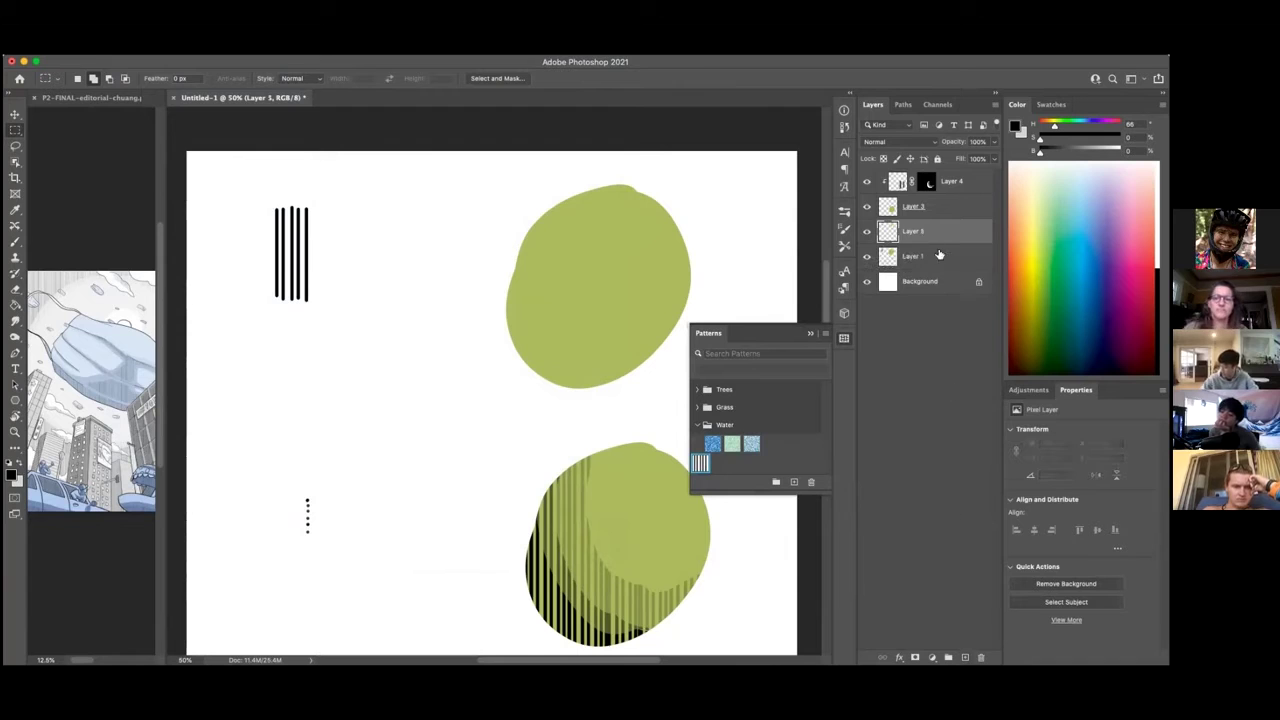
left_click(701, 463)
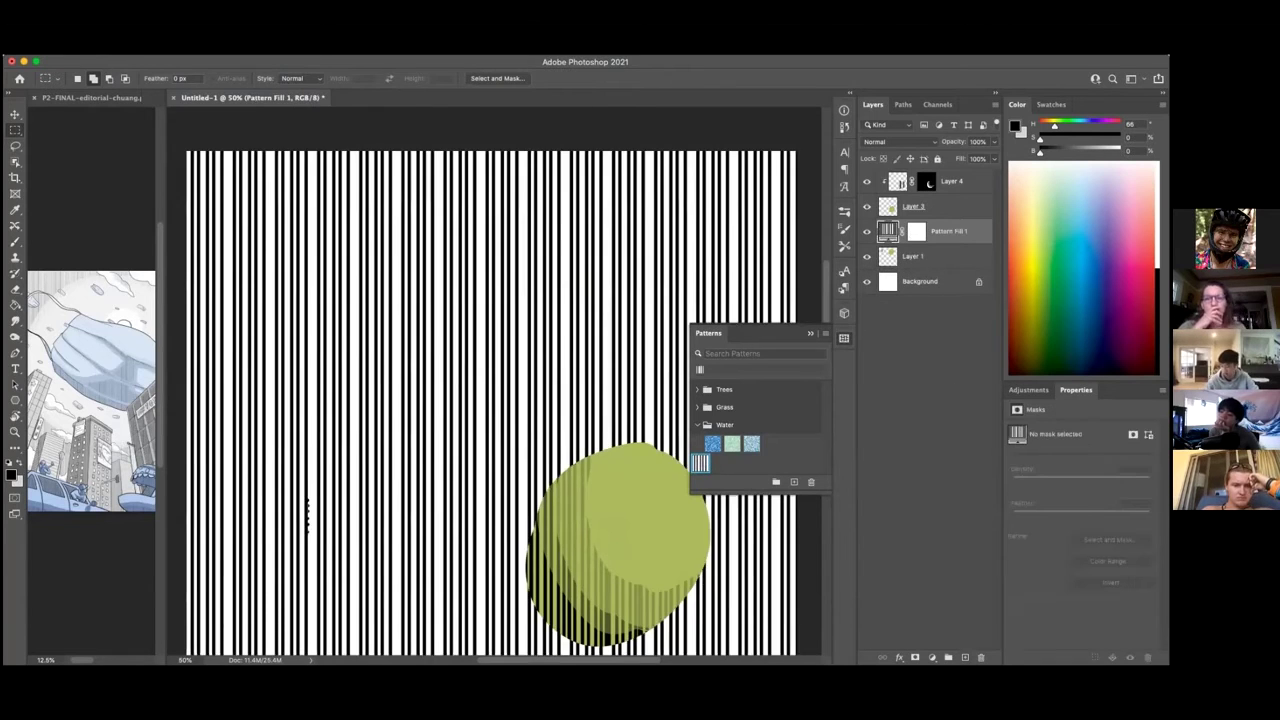
key("super+minus")
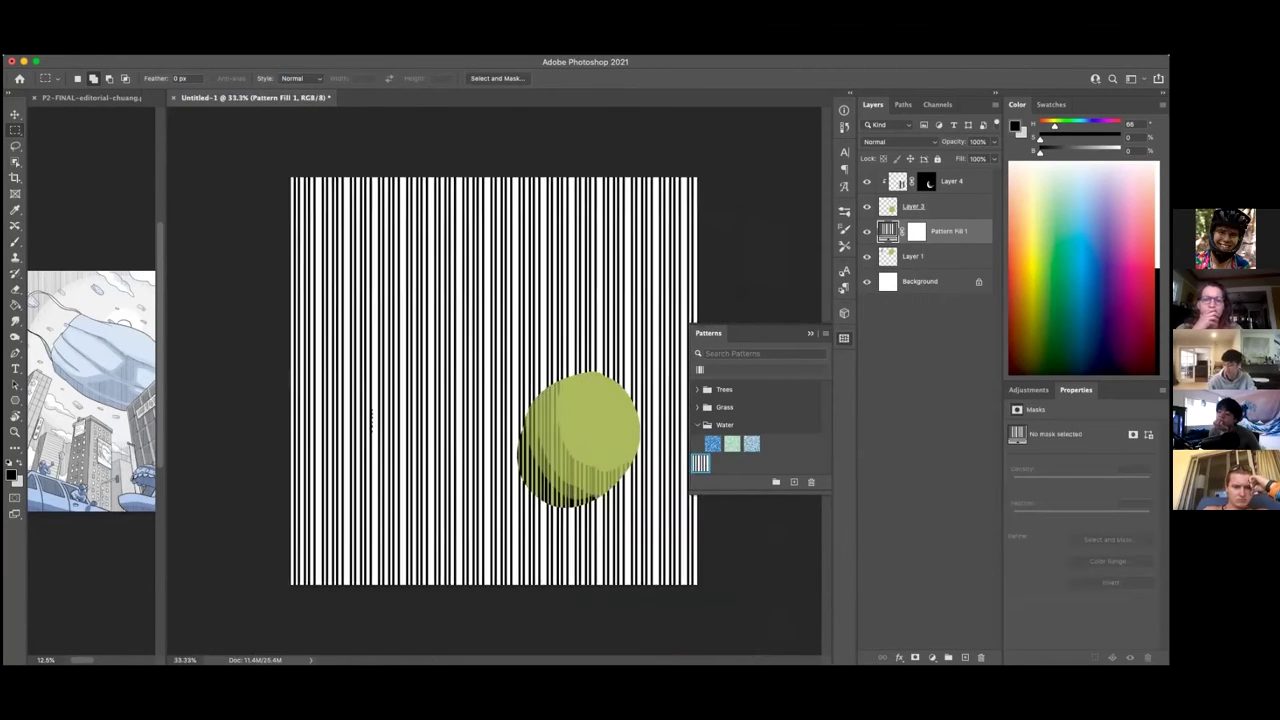
left_click(940, 242, "alt")
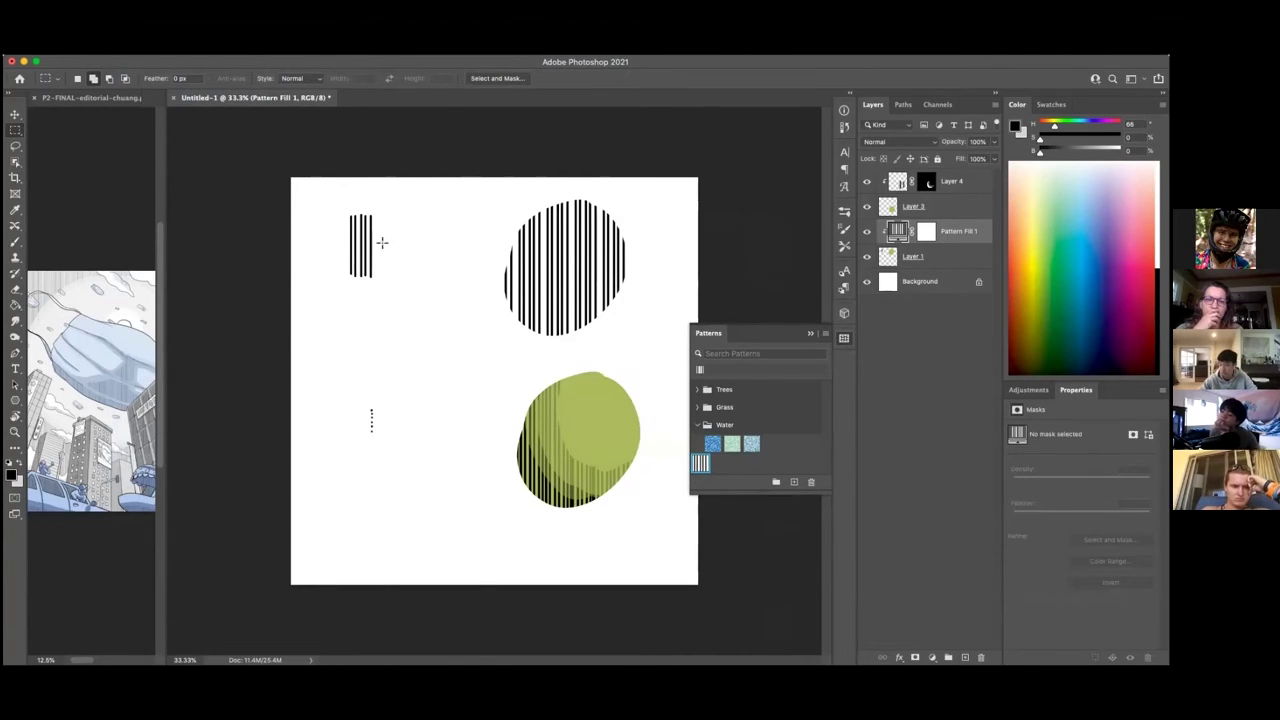
Step: Set the pattern fill layer's blend mode to Multiply and invert its layer mask to hide the stripes
left_click(898, 141)
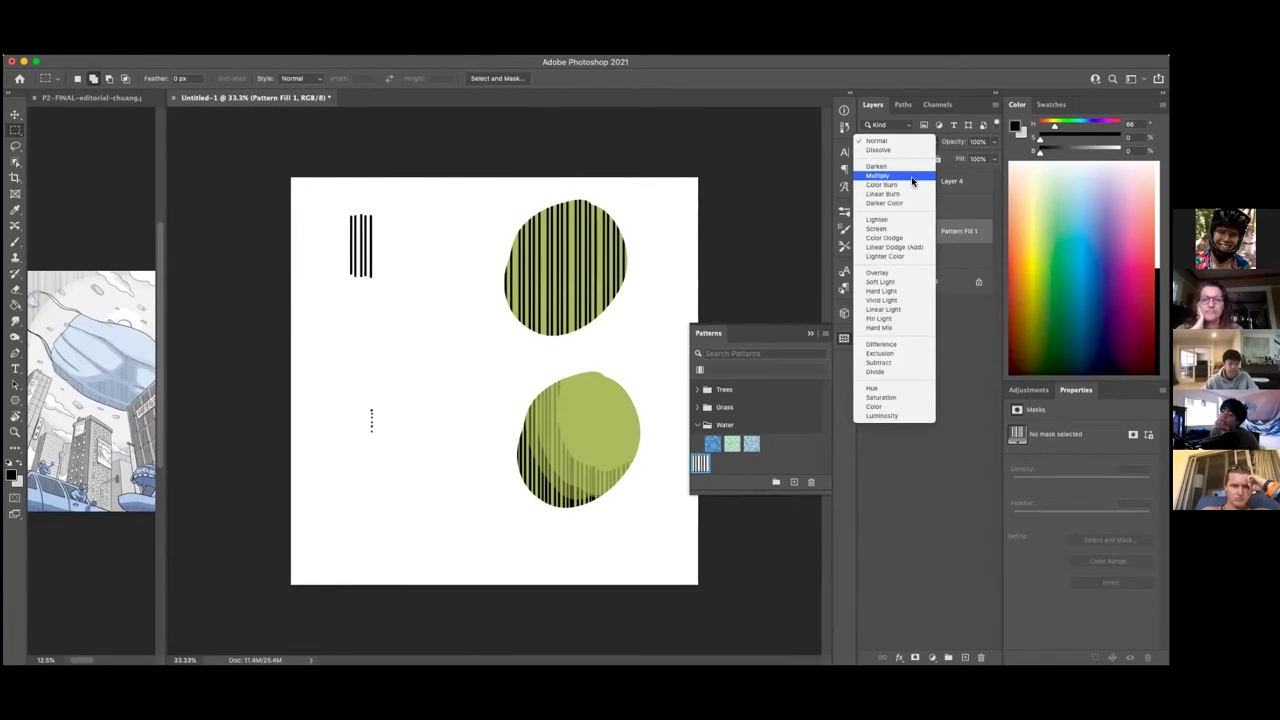
left_click(906, 177)
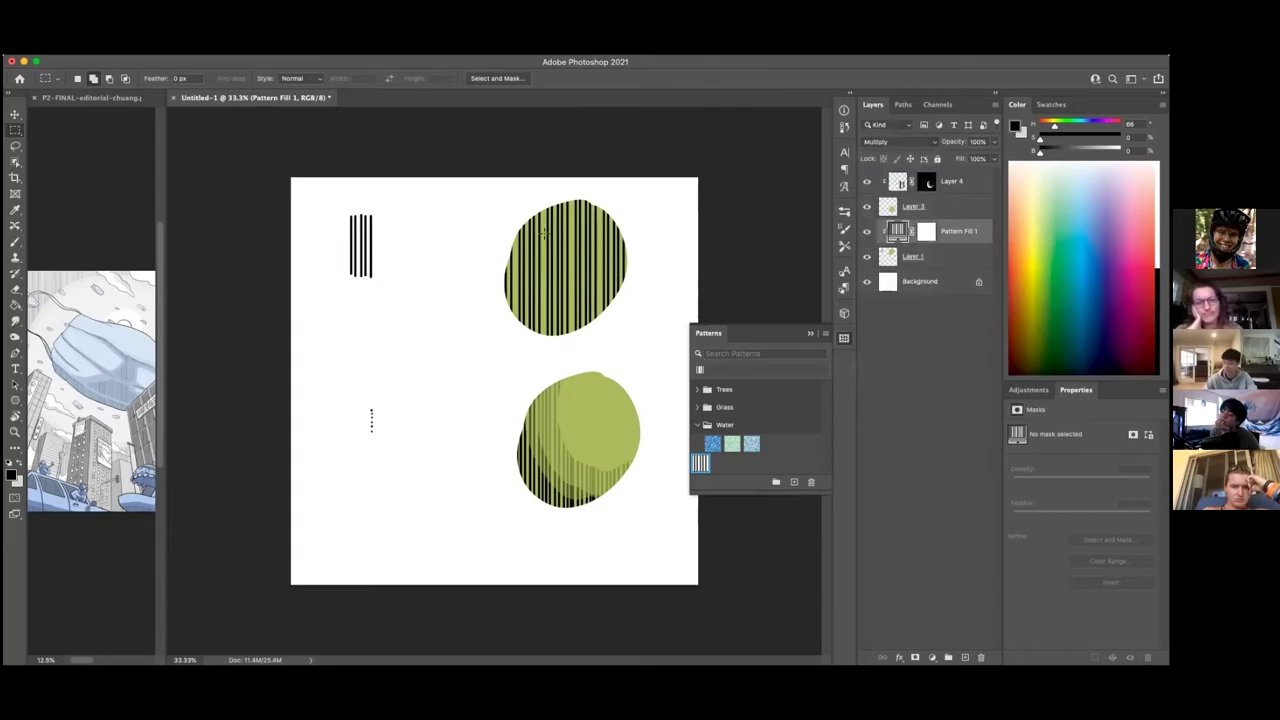
key("super+plus")
scroll(595, 432, "up", 3)
scroll(595, 432, "right", 3)
left_click(970, 252)
left_click(972, 239)
left_click(927, 234)
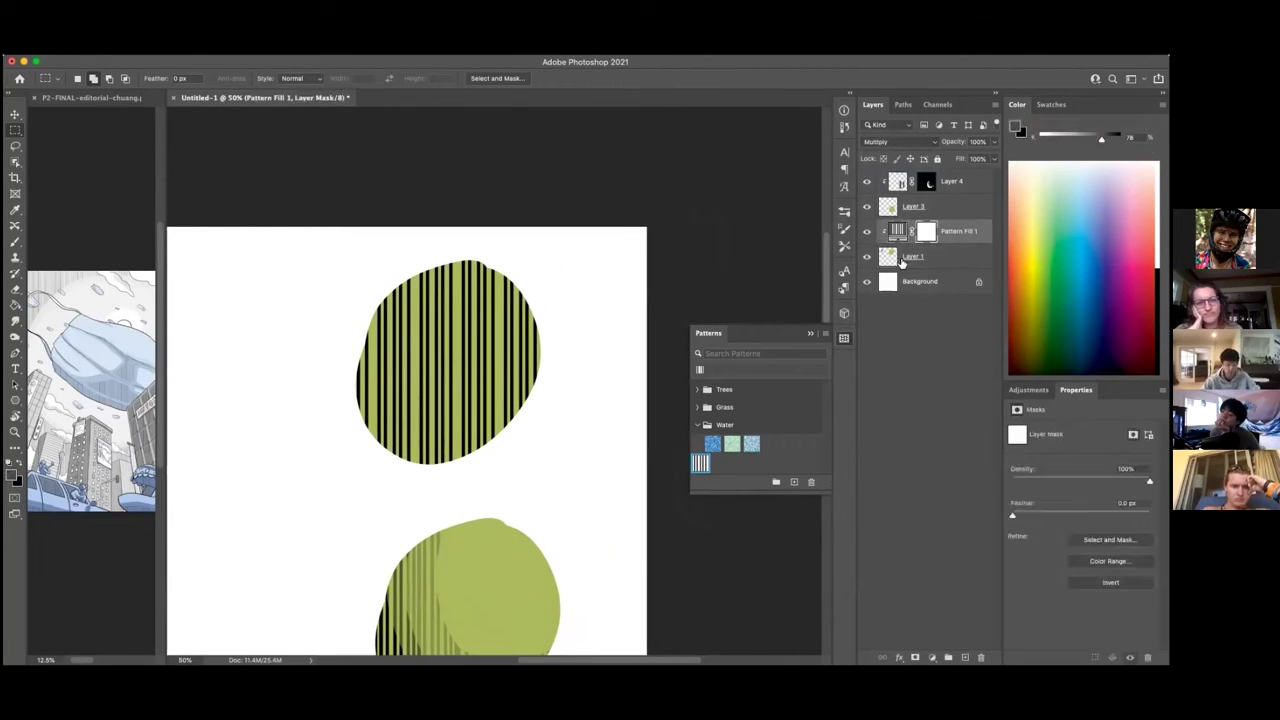
key("super+i")
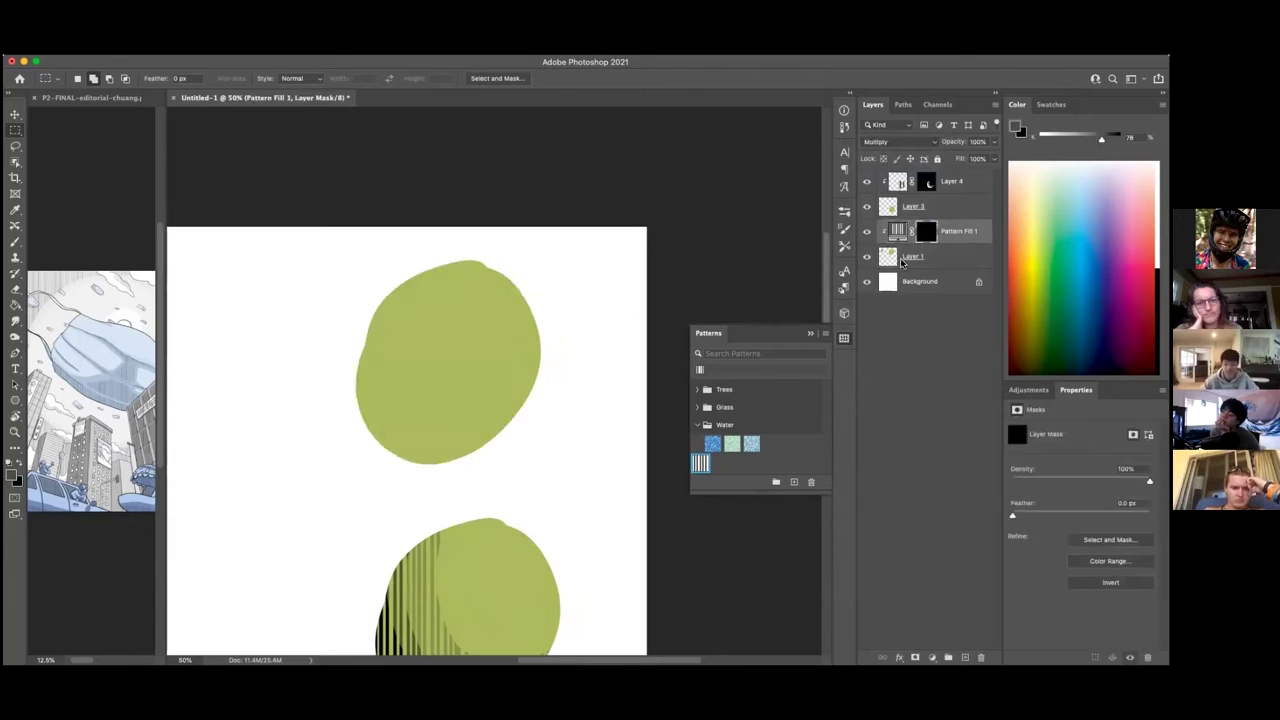
Step: Paint white on the pattern fill's mask with an enlarged Soft Round brush along the upper blob's left and lower edges
key("b")
left_click(844, 227)
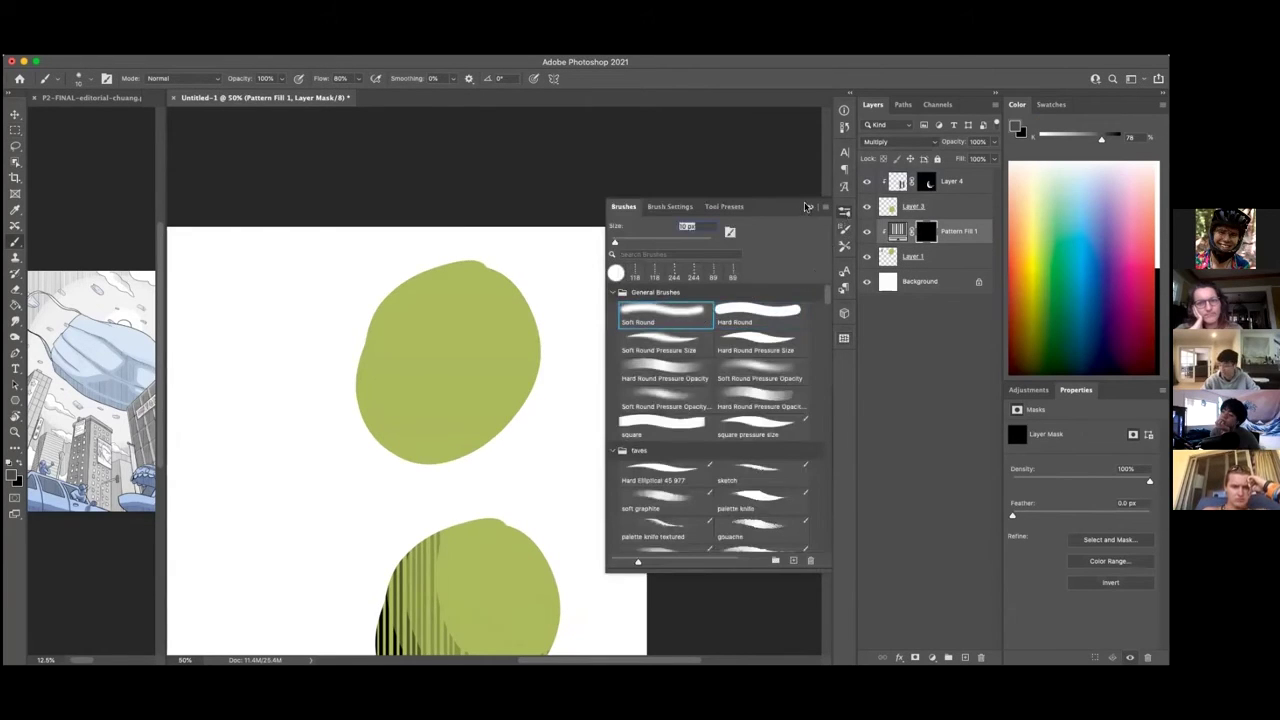
left_click(810, 206)
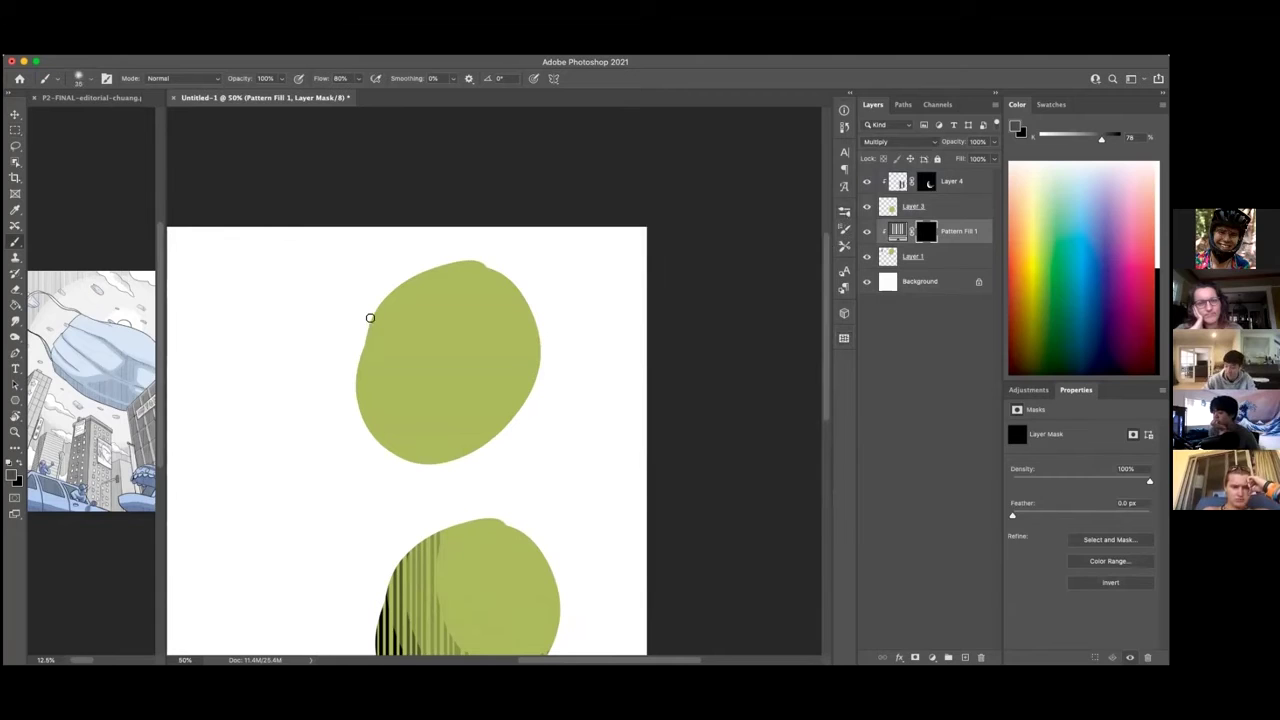
key("bracketright")
key("bracketright")
key("bracketright")
key("bracketright")
key("bracketright")
key("bracketright")
key("bracketright")
key("bracketright")
key("x")
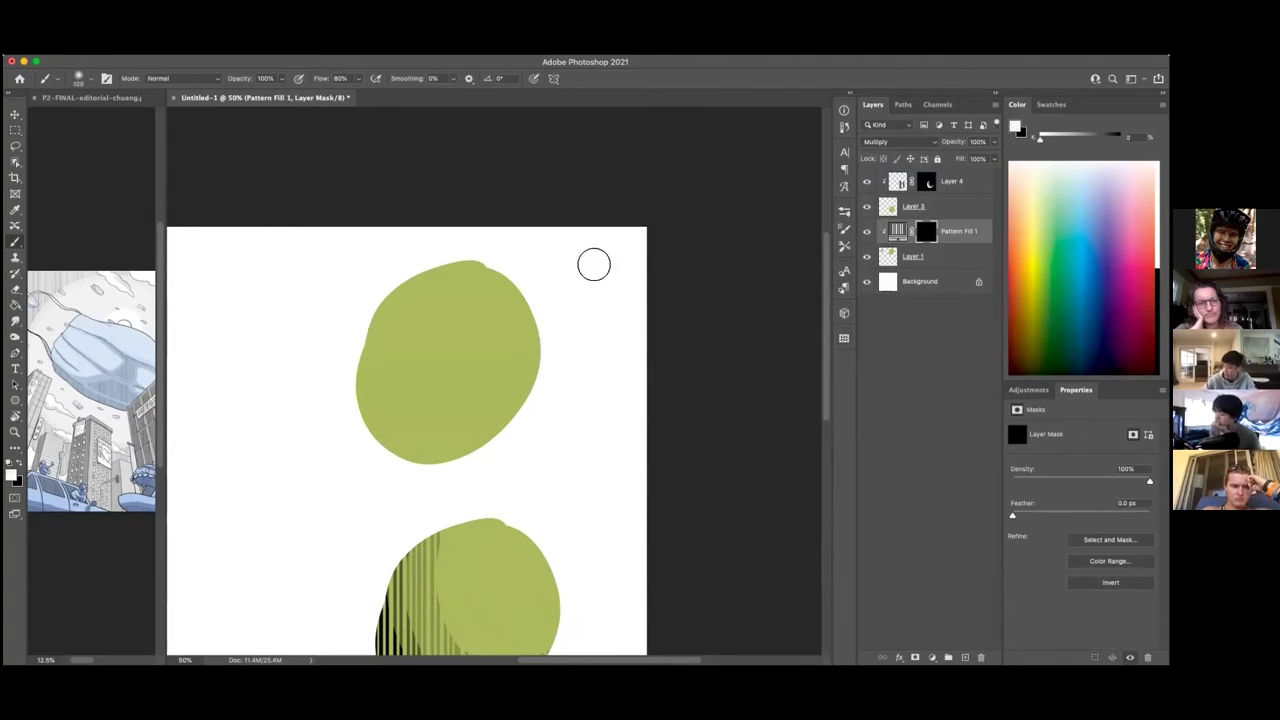
mouse_move(374, 297)
left_mouse_down()
mouse_move(486, 443)
mouse_move(503, 446)
mouse_move(407, 465)
left_mouse_up()
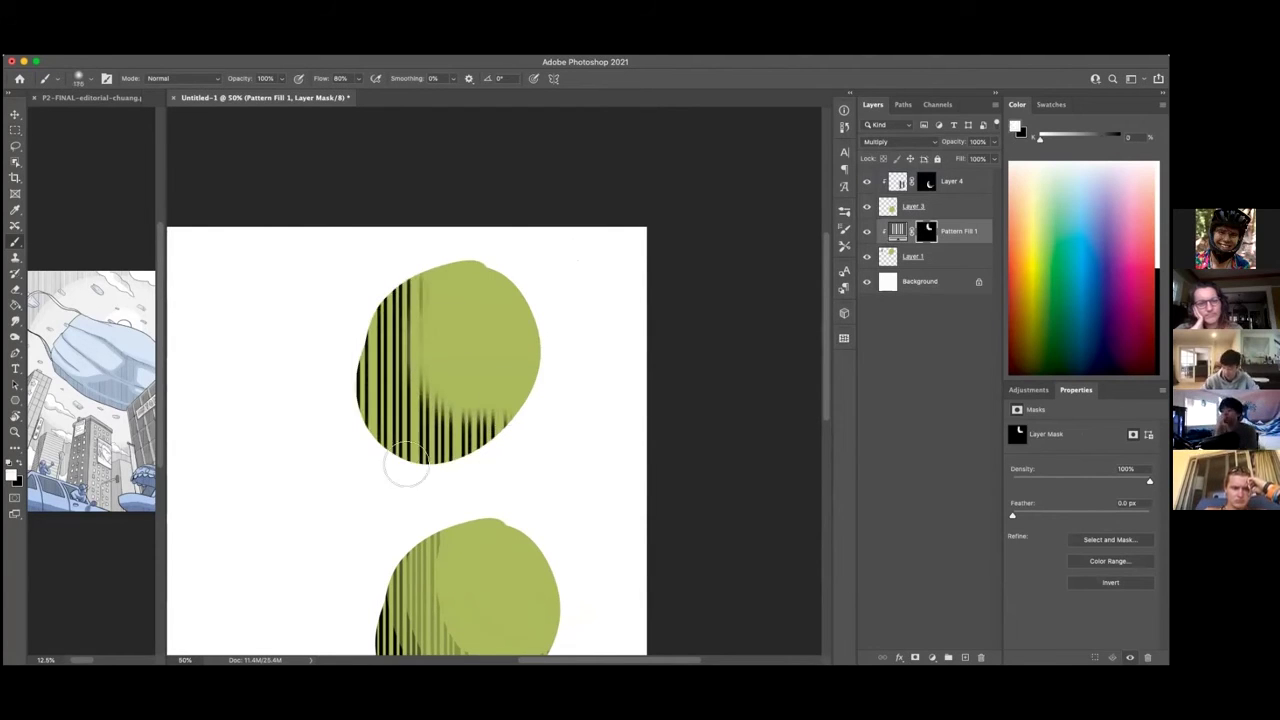
Step: Extend the hatching toward the upper blob's centre by painting progressively darker gray bands on the pattern fill's mask
mouse_move(394, 290)
left_mouse_down()
mouse_move(424, 394)
mouse_move(451, 425)
left_mouse_up()
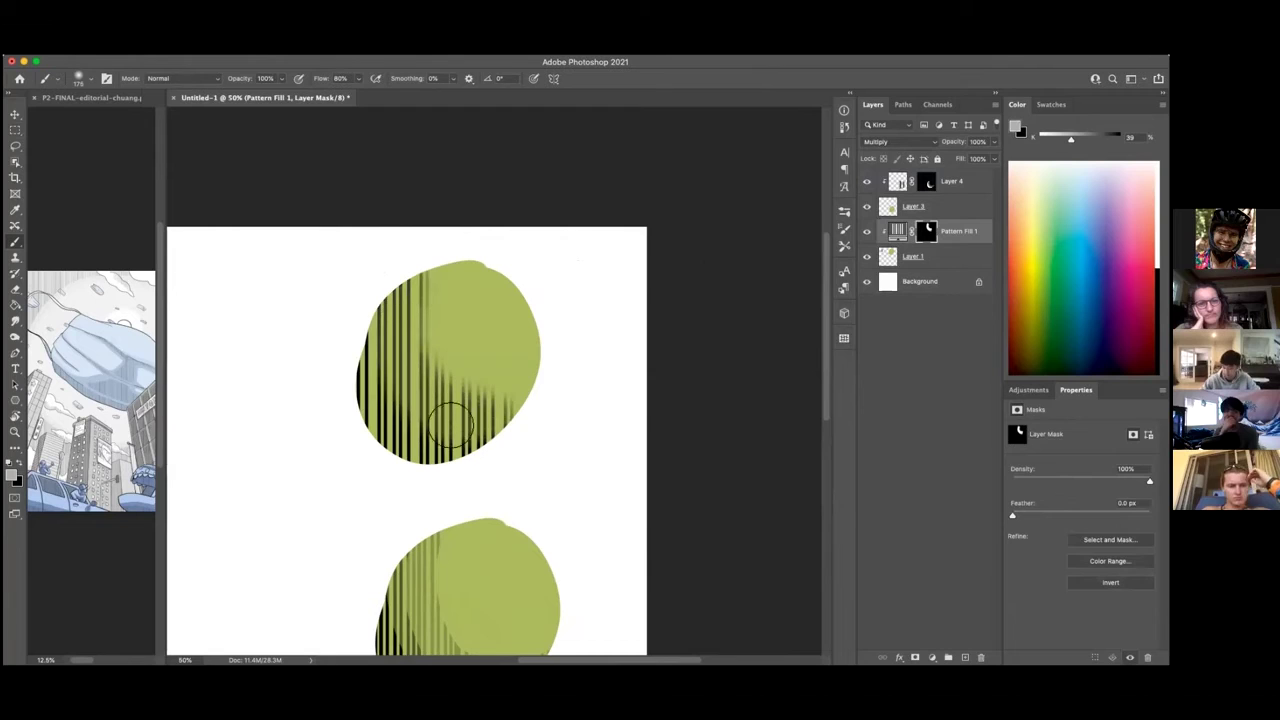
mouse_move(530, 274)
left_mouse_down()
mouse_move(386, 309)
mouse_move(505, 427)
mouse_move(431, 370)
mouse_move(423, 271)
mouse_move(502, 405)
left_mouse_up()
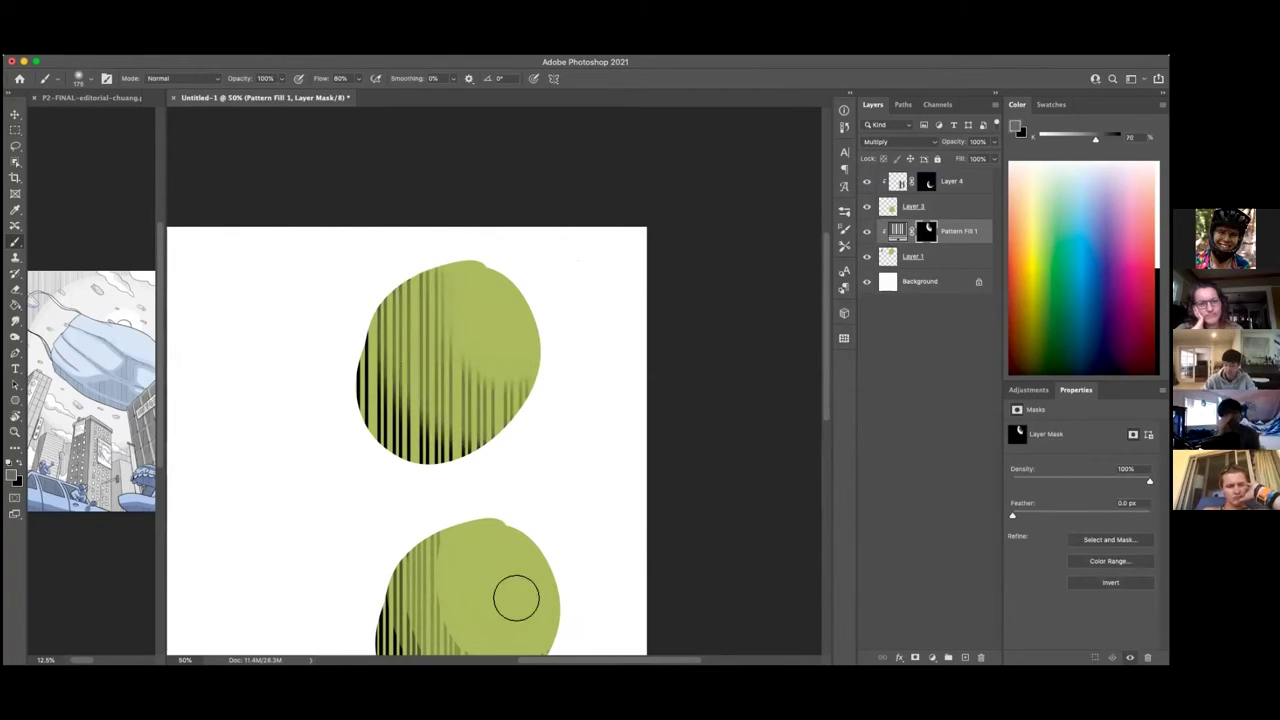
key("super+minus")
key("super+minus")
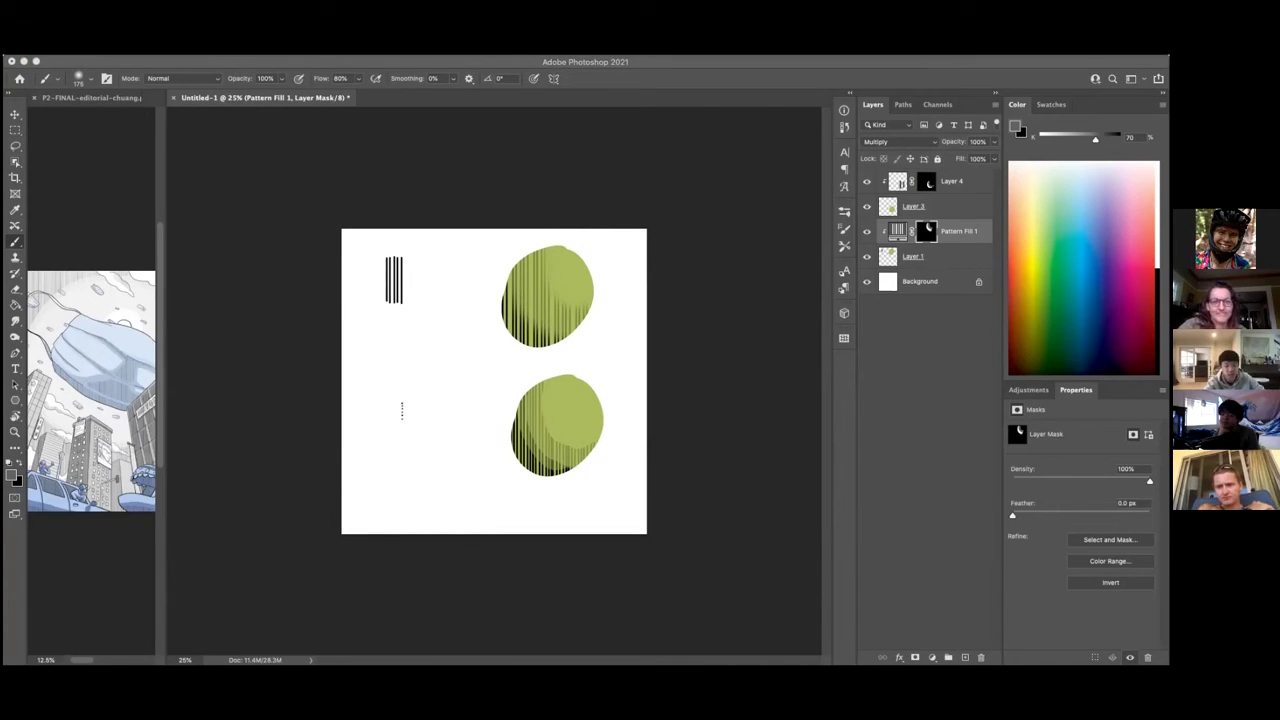
Step: Switch to Illustrator and draw an ellipse about 2.89 by 2.75 in near the artboard's upper right
left_click(86, 69)
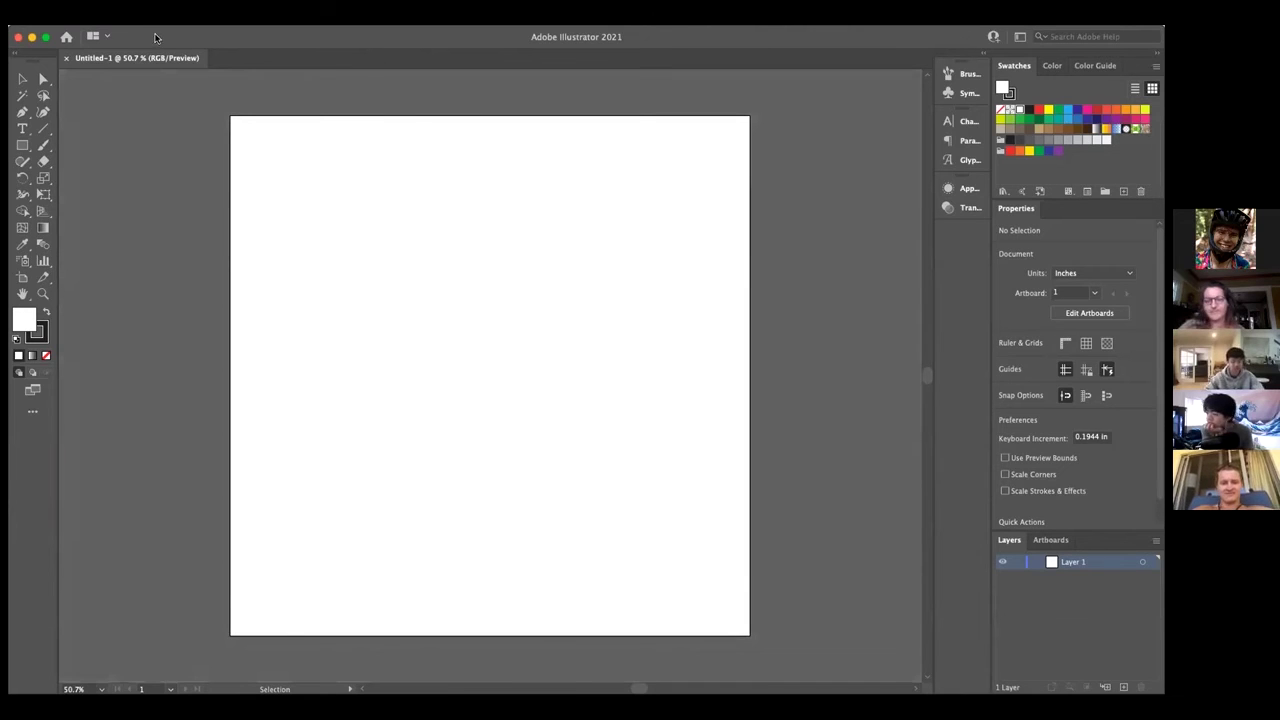
left_click(23, 146)
left_click(82, 178)
left_click_drag(536, 170, 678, 305)
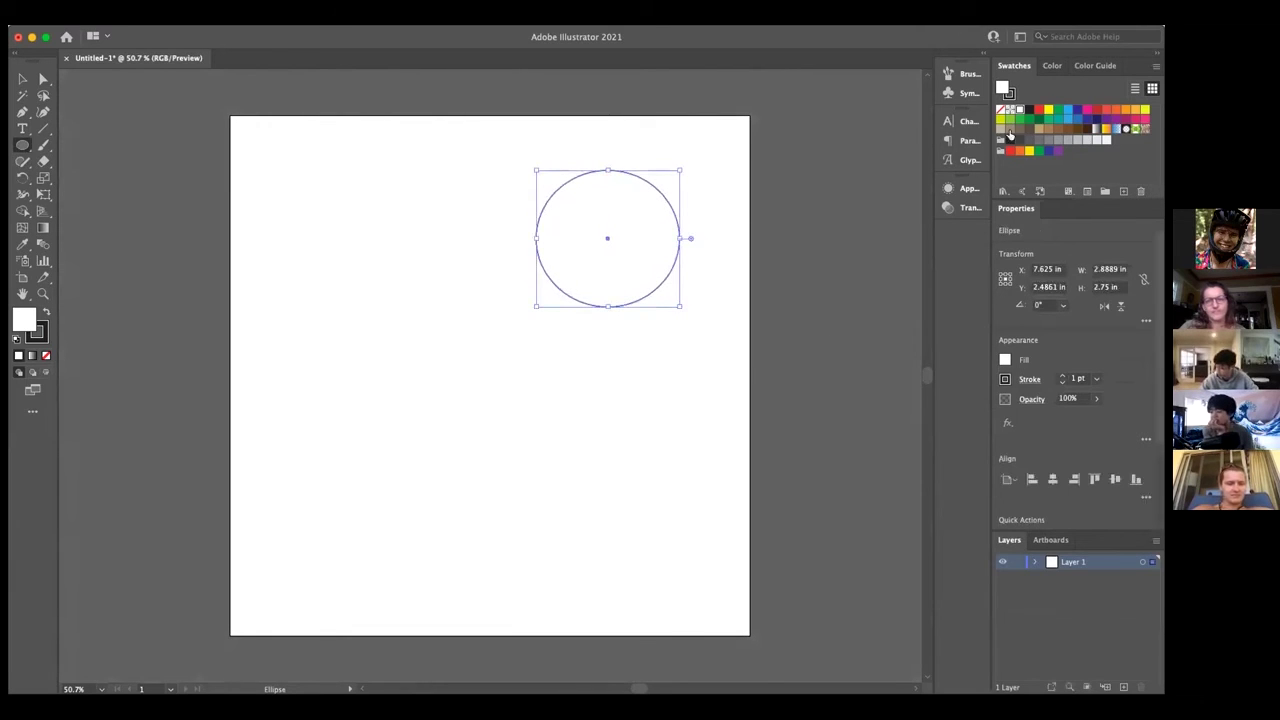
Step: Fill the ellipse with yellow and move it slightly down and to the left
left_click(22, 78)
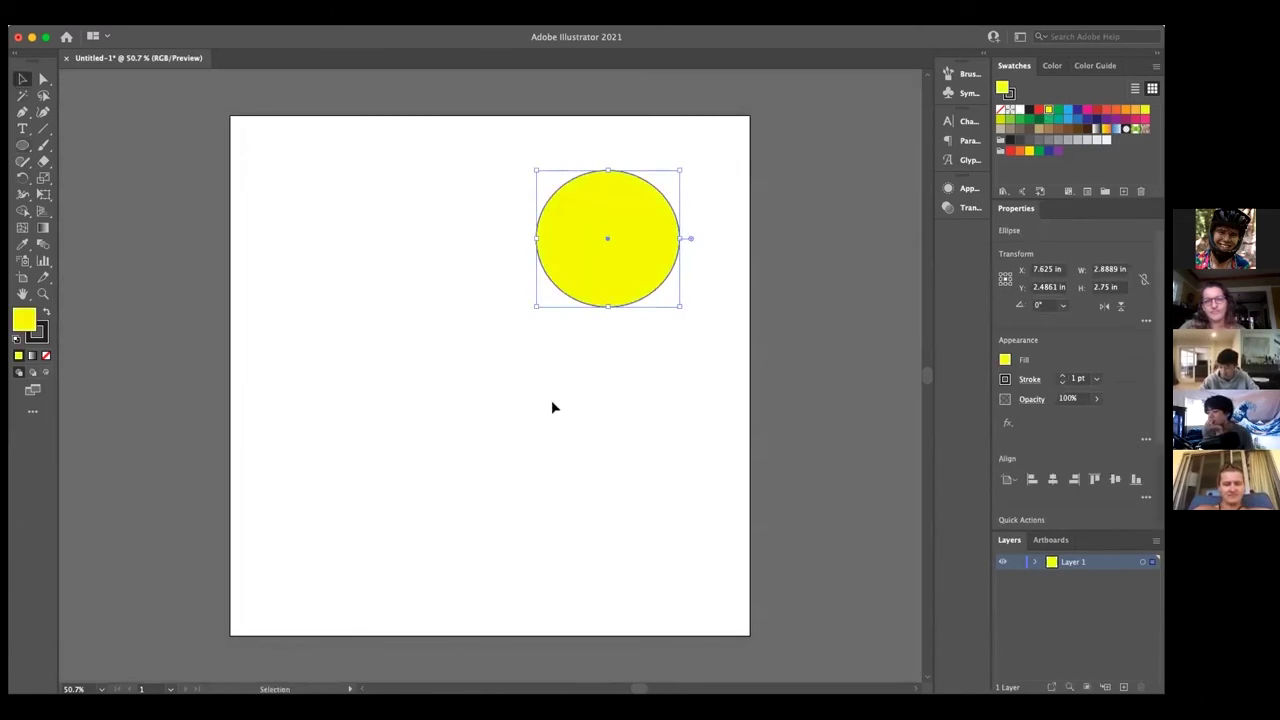
left_click(551, 406)
left_click_drag(640, 289, 638, 314)
left_click(472, 354)
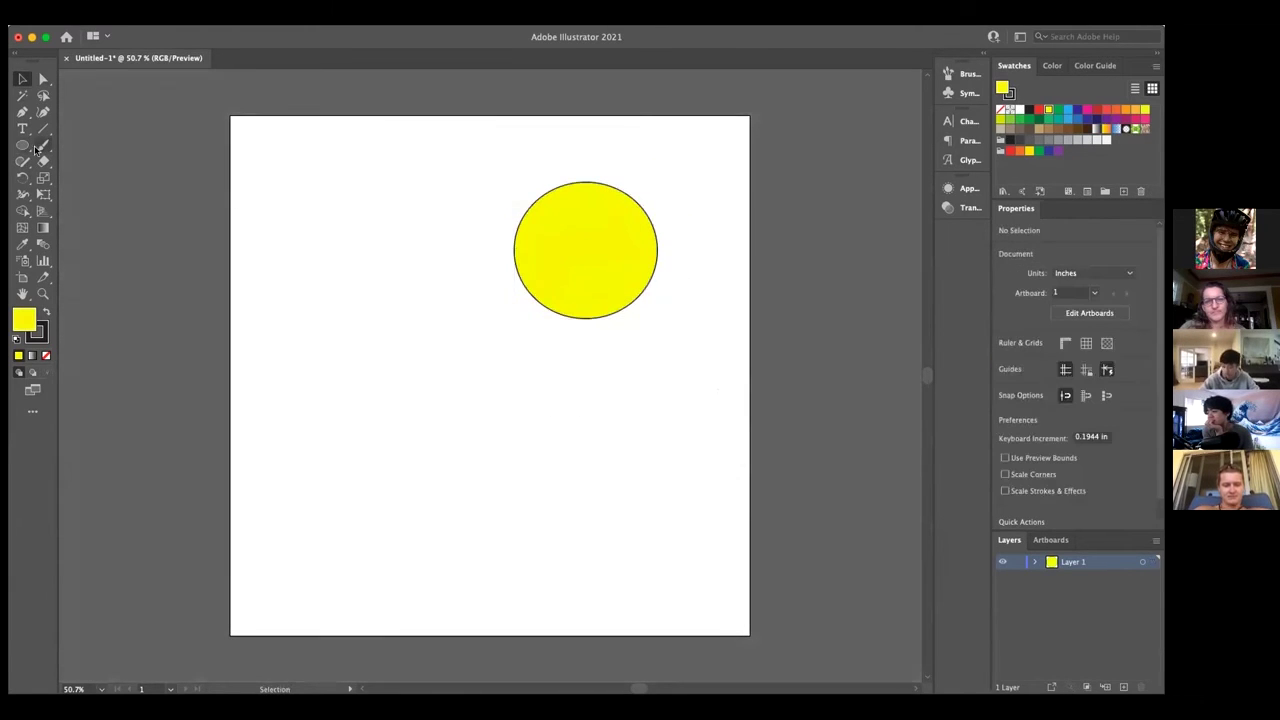
Step: Draw six closely spaced vertical line segments about 2.92 in long near the artboard's left edge
left_click(43, 129)
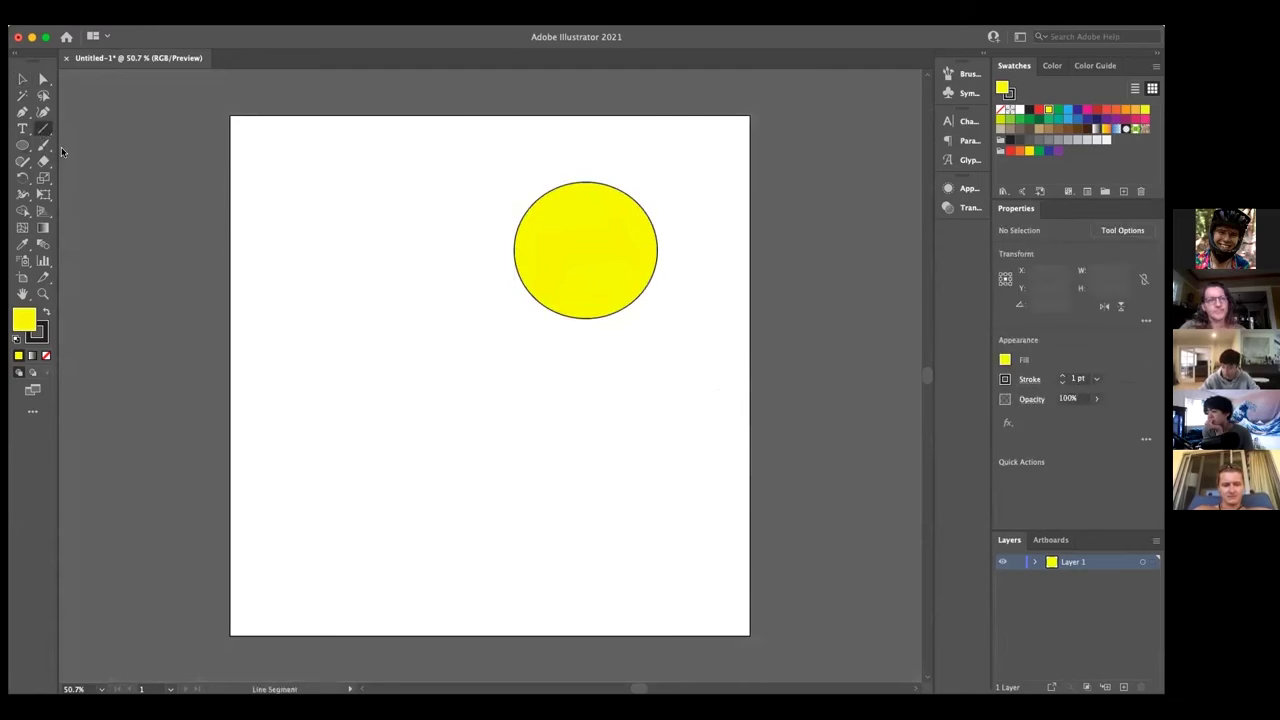
left_click_drag(267, 256, 267, 400)
key("v")
key("backslash")
key("super+equal")
scroll(296, 372, "right", 5)
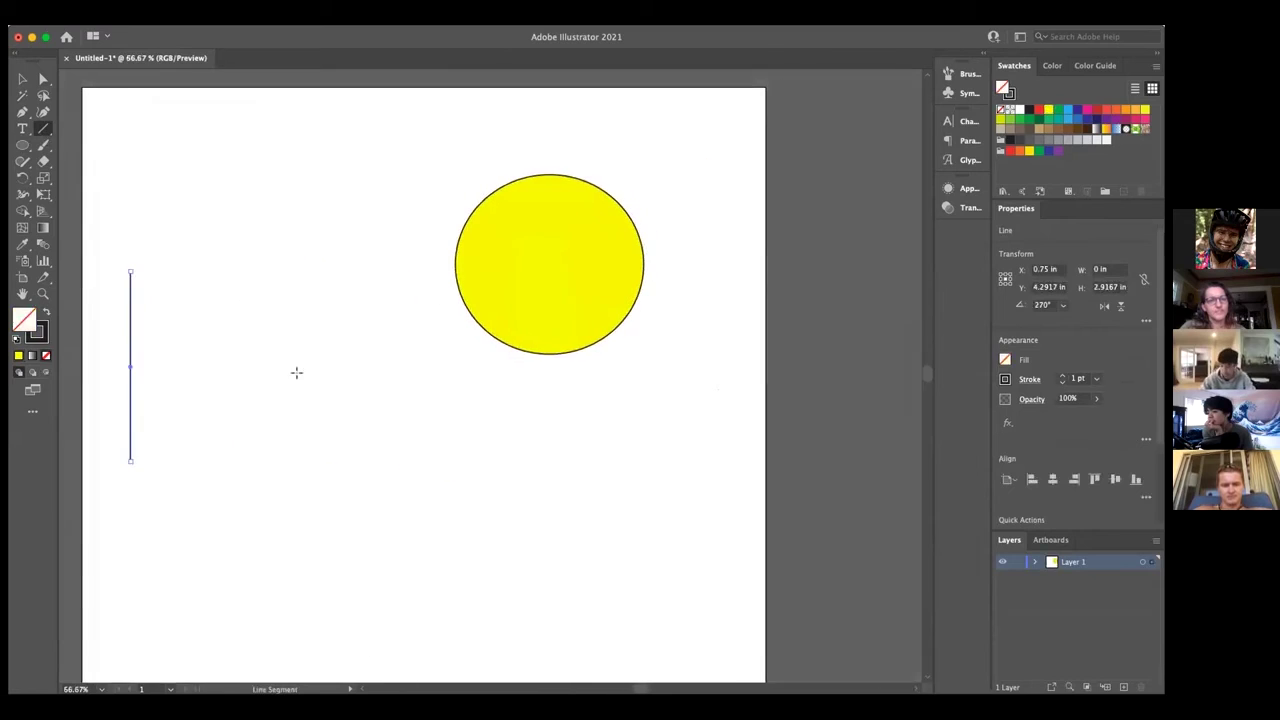
left_click_drag(136, 271, 153, 463)
left_click_drag(148, 271, 157, 460)
left_click_drag(158, 271, 165, 459)
left_click_drag(167, 271, 178, 460)
left_click_drag(175, 271, 183, 460)
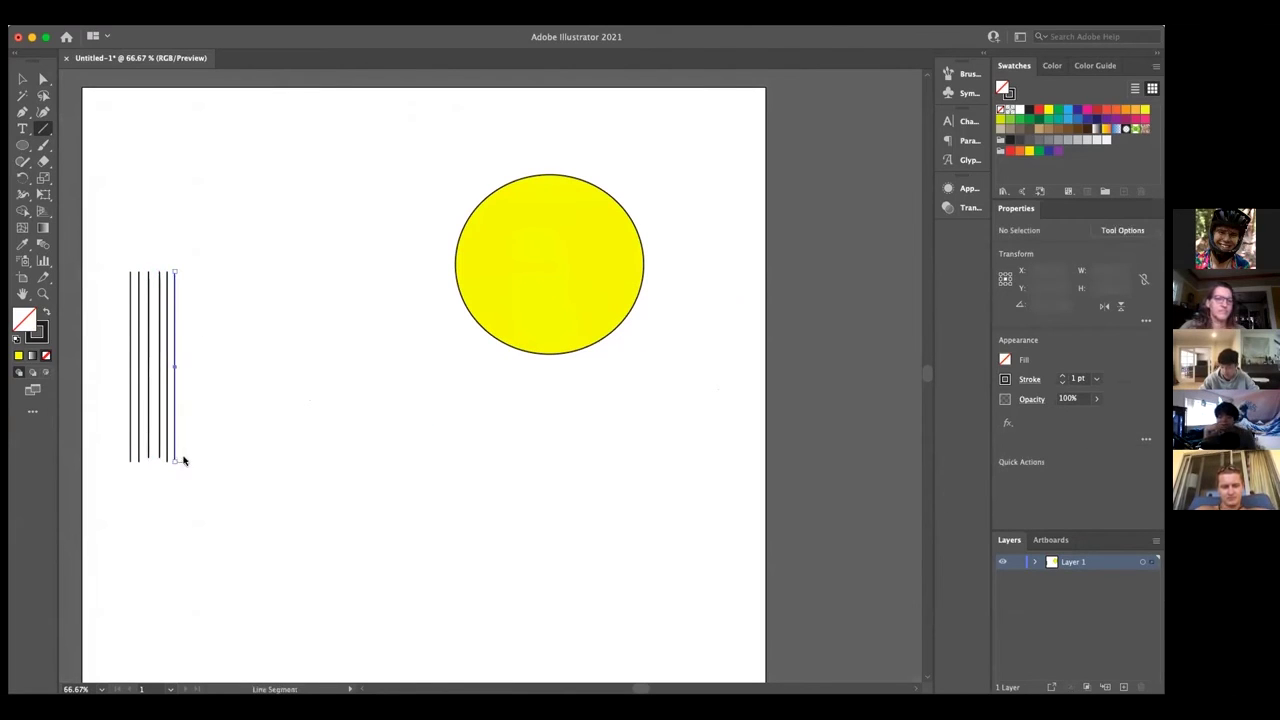
key("super+shift+a")
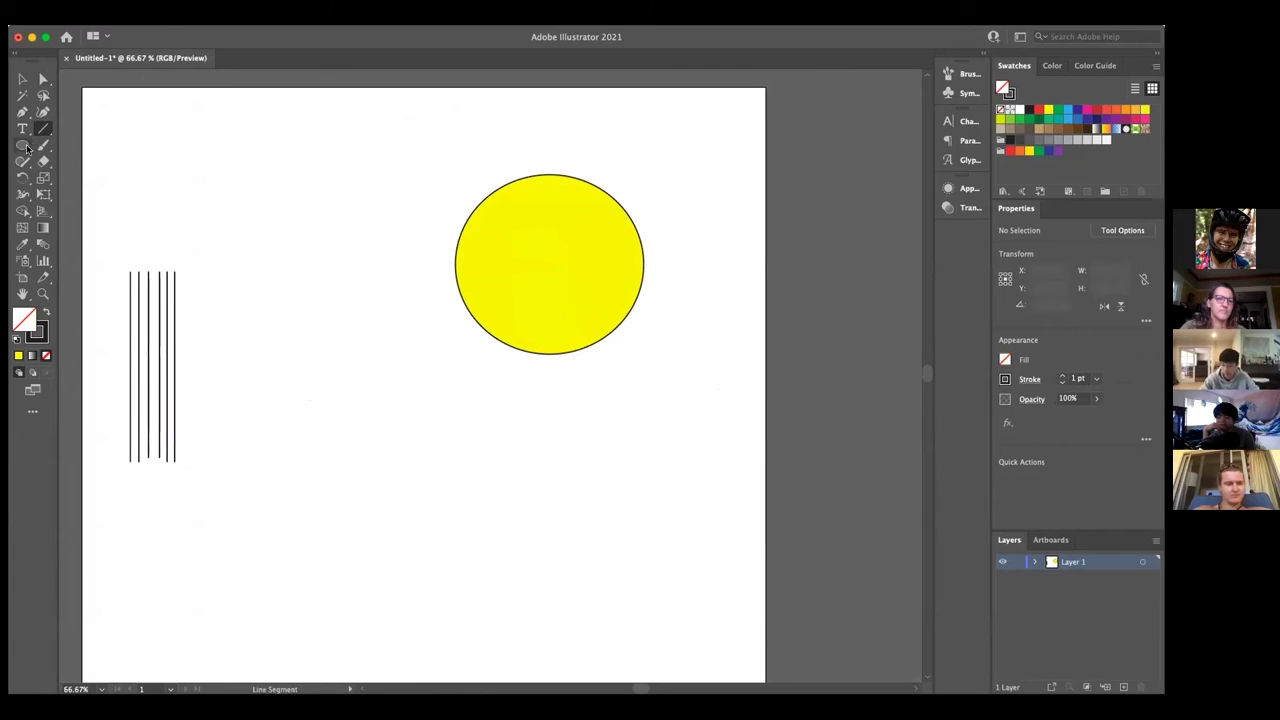
Step: Draw an unfilled square about 0.91 in wide across the middle of the six vertical lines
left_click_drag(24, 147, 101, 150)
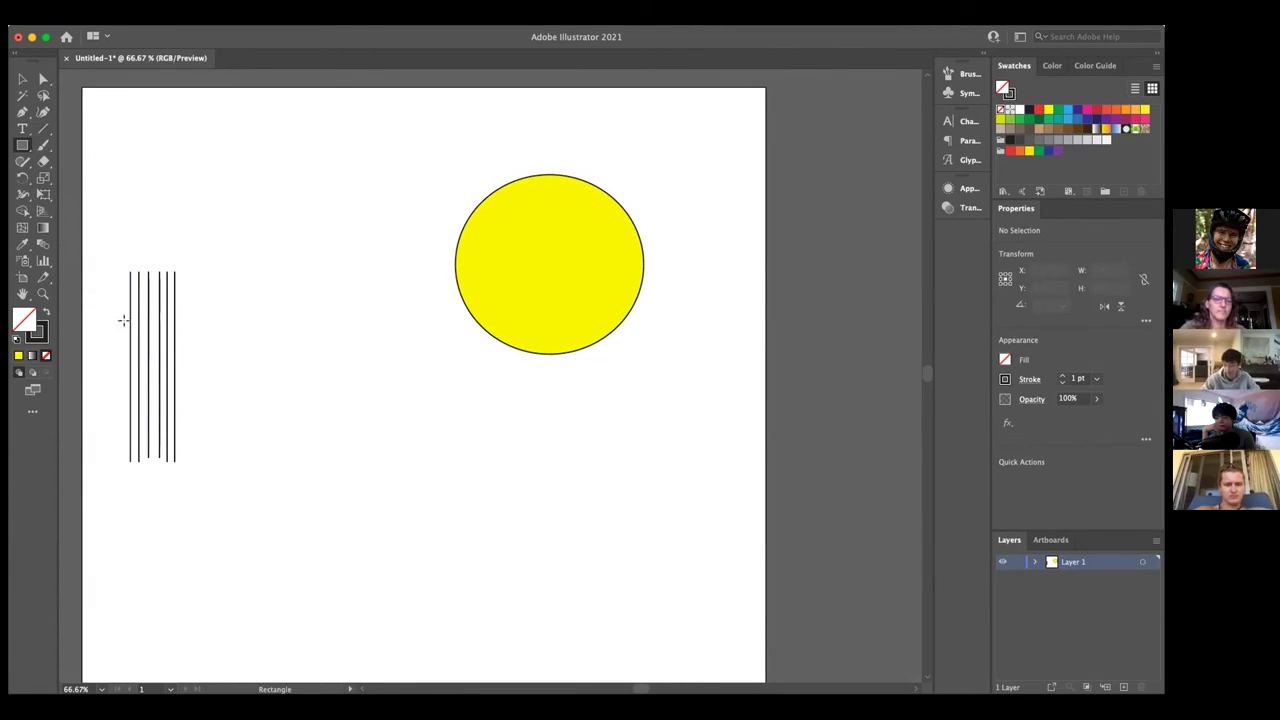
left_click_drag(122, 320, 183, 381)
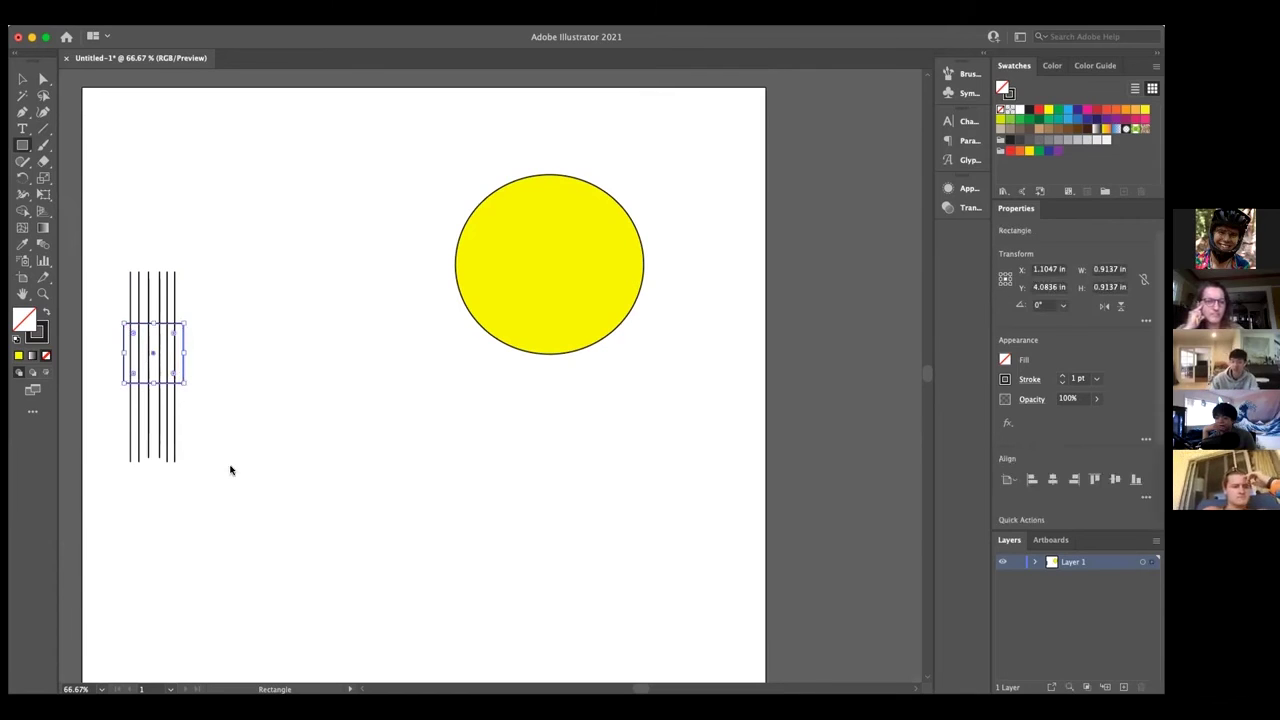
key("super+equal")
key("super+minus")
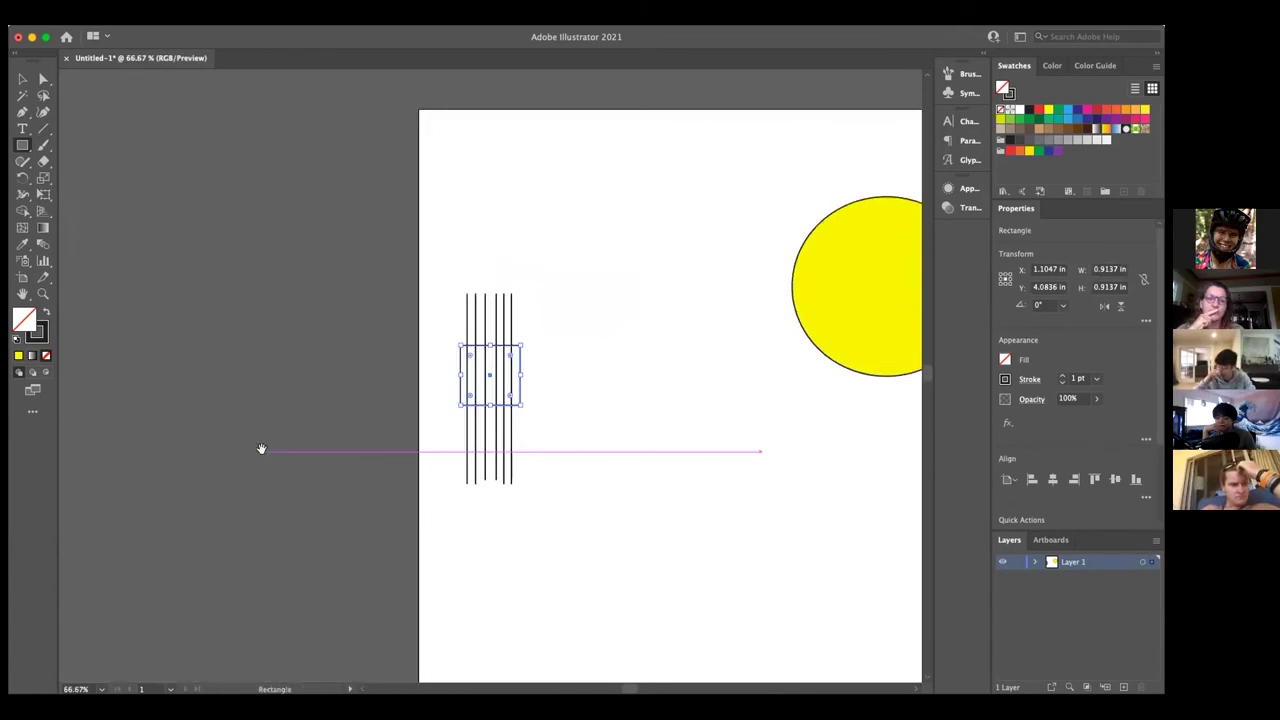
scroll(263, 449, "right", 5)
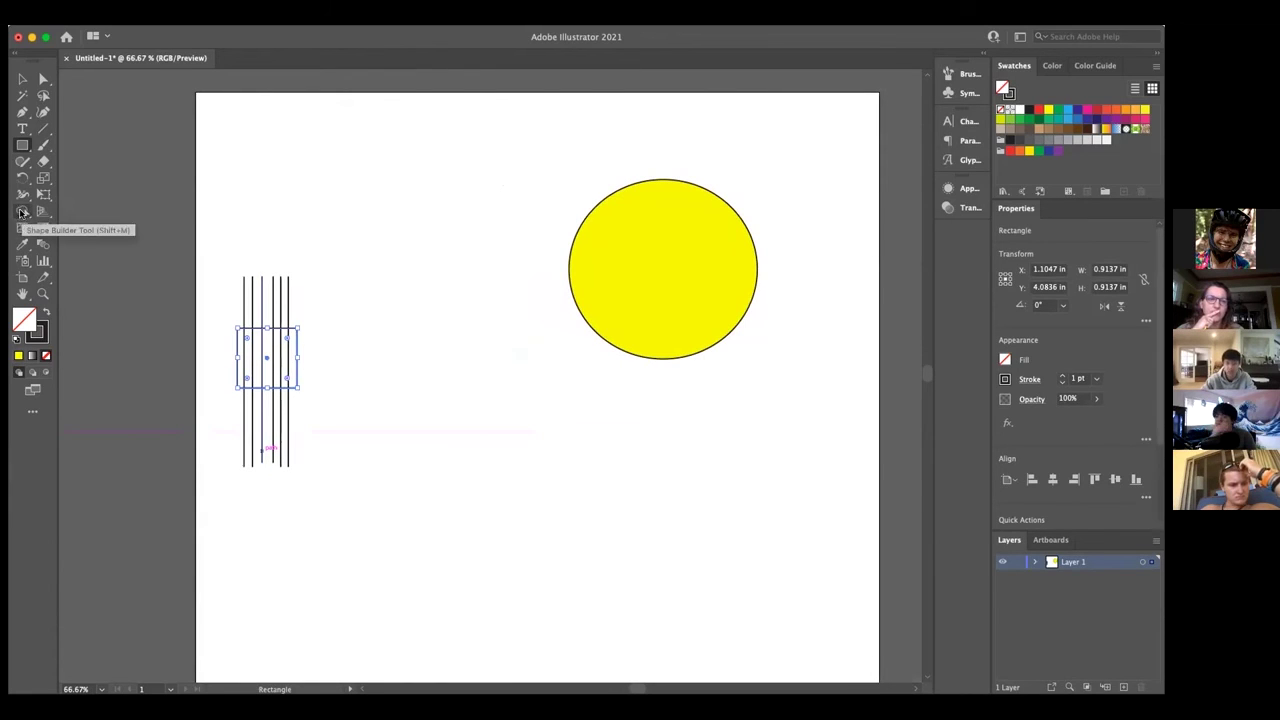
Step: Select the lines and the square and trim the line ends above and below the square with the Shape Builder tool
key("v")
left_click_drag(212, 252, 329, 501)
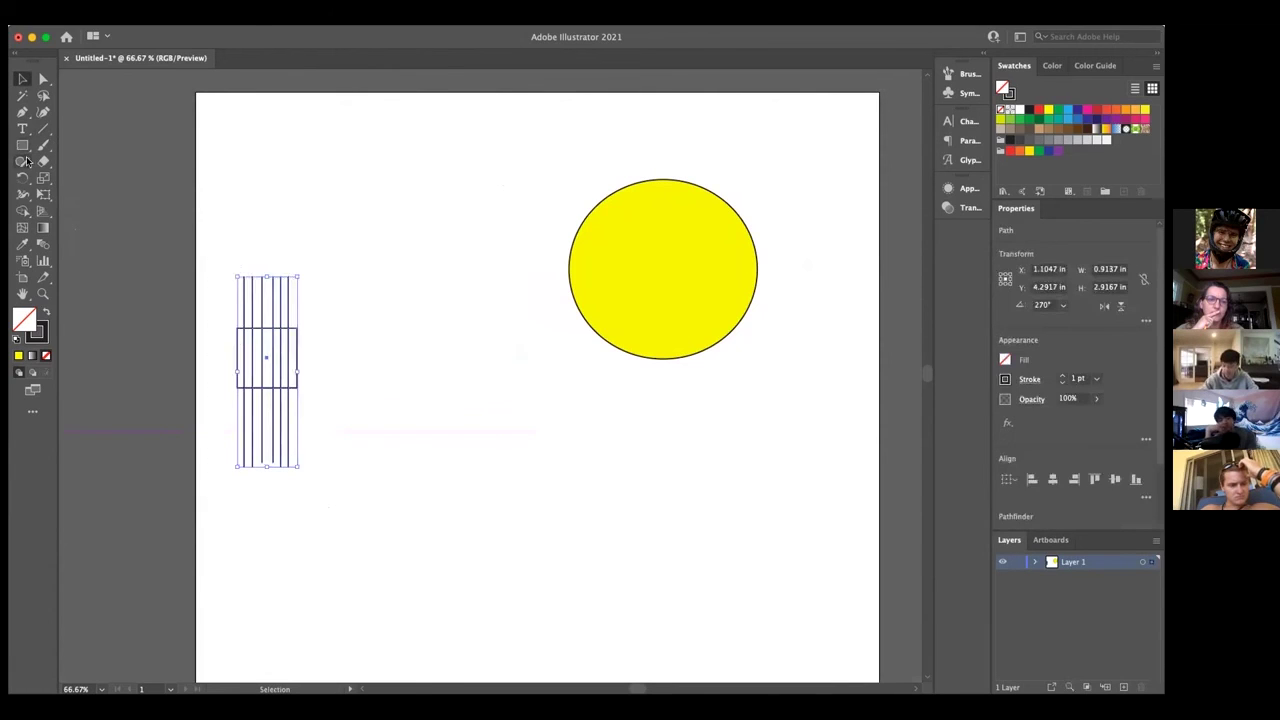
left_click(22, 209)
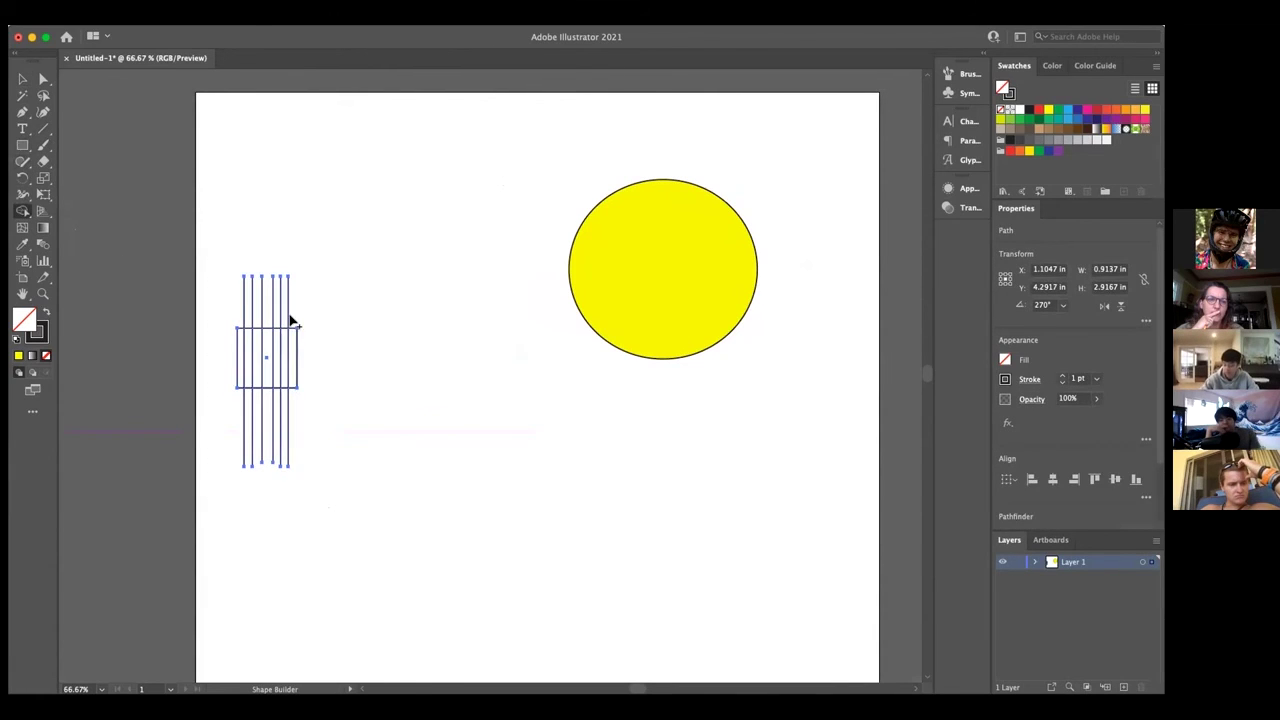
key("super+1")
scroll(449, 291, "right", 3)
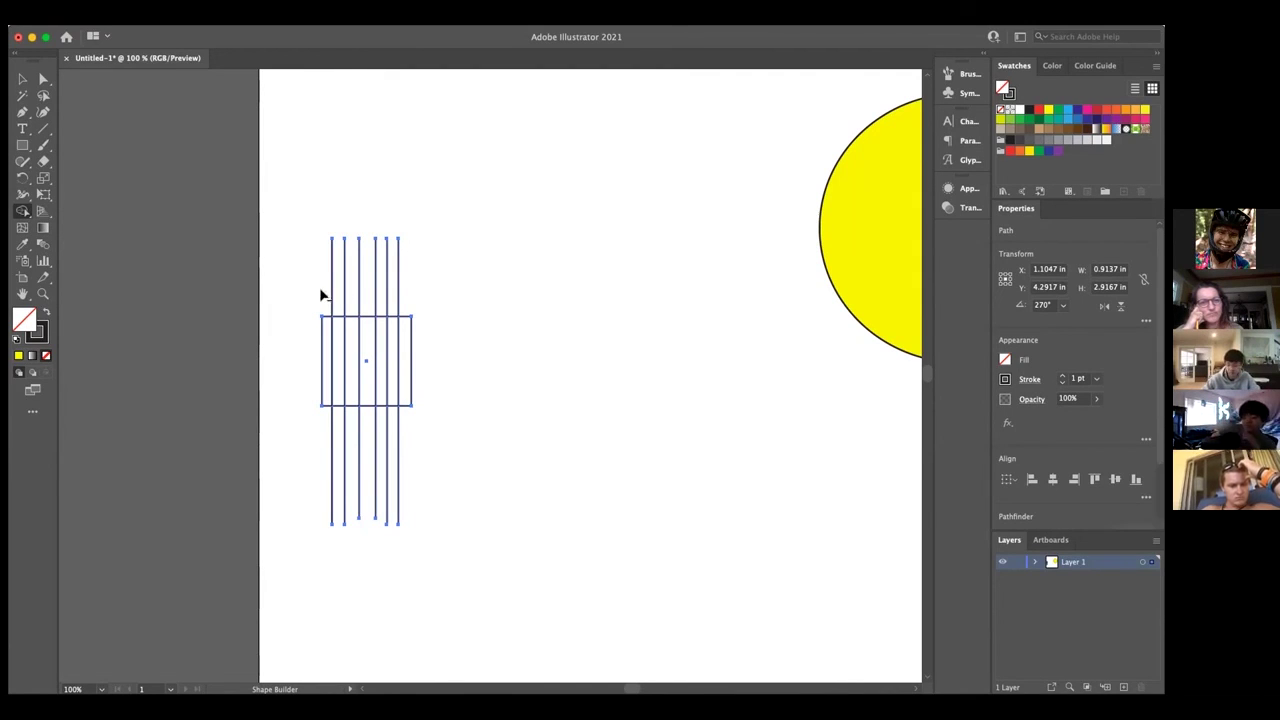
left_click_drag(294, 287, 470, 291)
left_click_drag(292, 455, 470, 442)
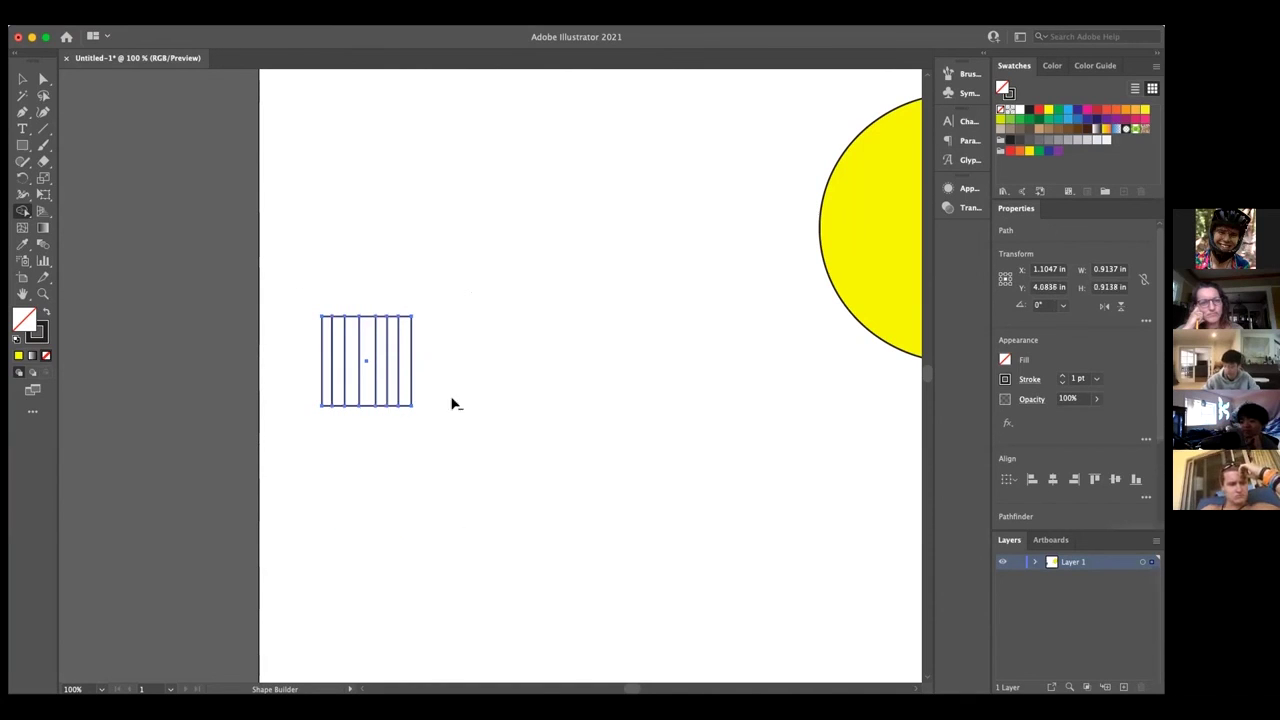
Step: Set the stroke of the square around the trimmed lines to None
left_click(22, 78)
left_click(453, 357)
left_click(413, 352)
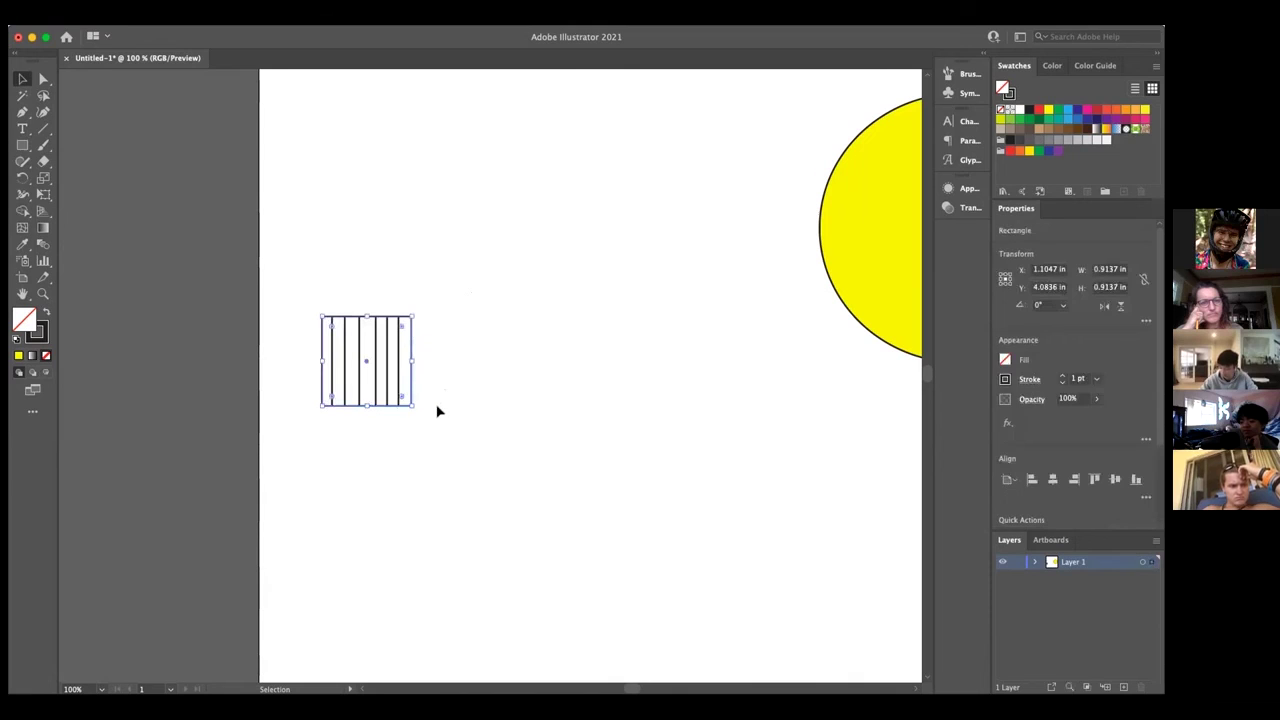
left_click(1005, 379)
left_click(858, 407)
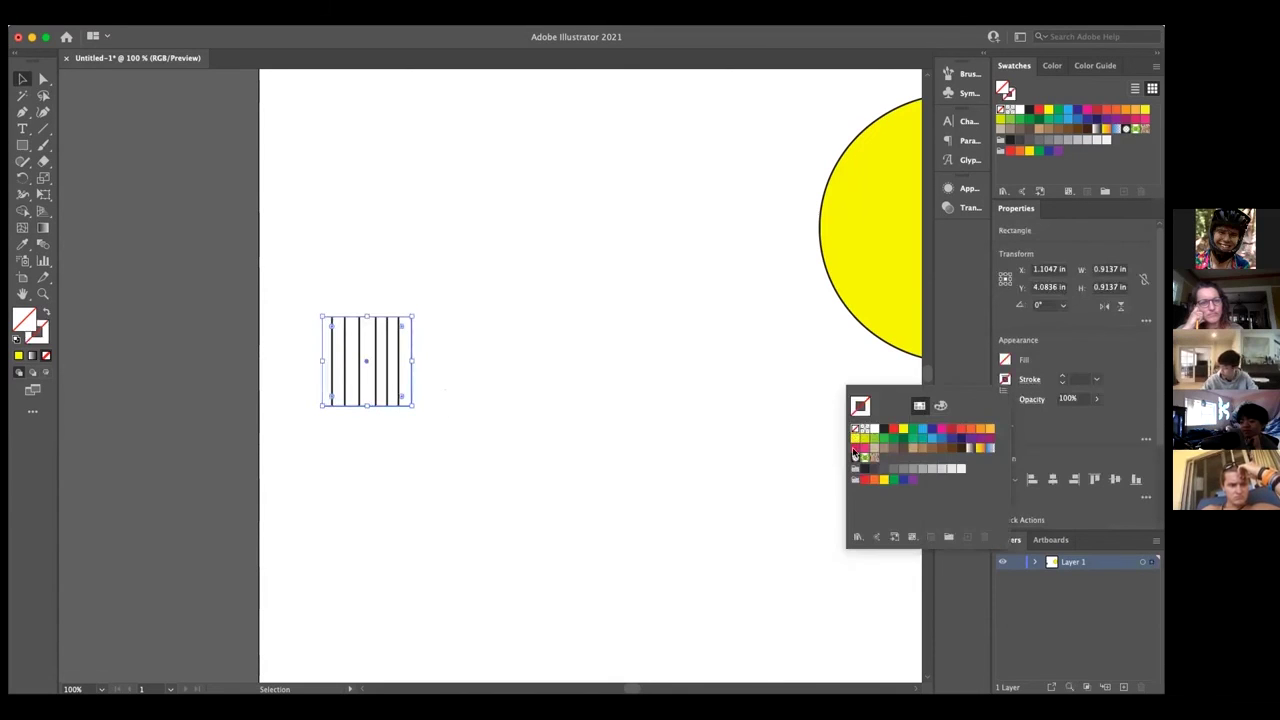
left_click(468, 374)
Step: Select the trimmed lines with their invisible square and add them to the swatches as a pattern
left_click_drag(290, 297, 434, 441)
left_click_drag(603, 531, 363, 560)
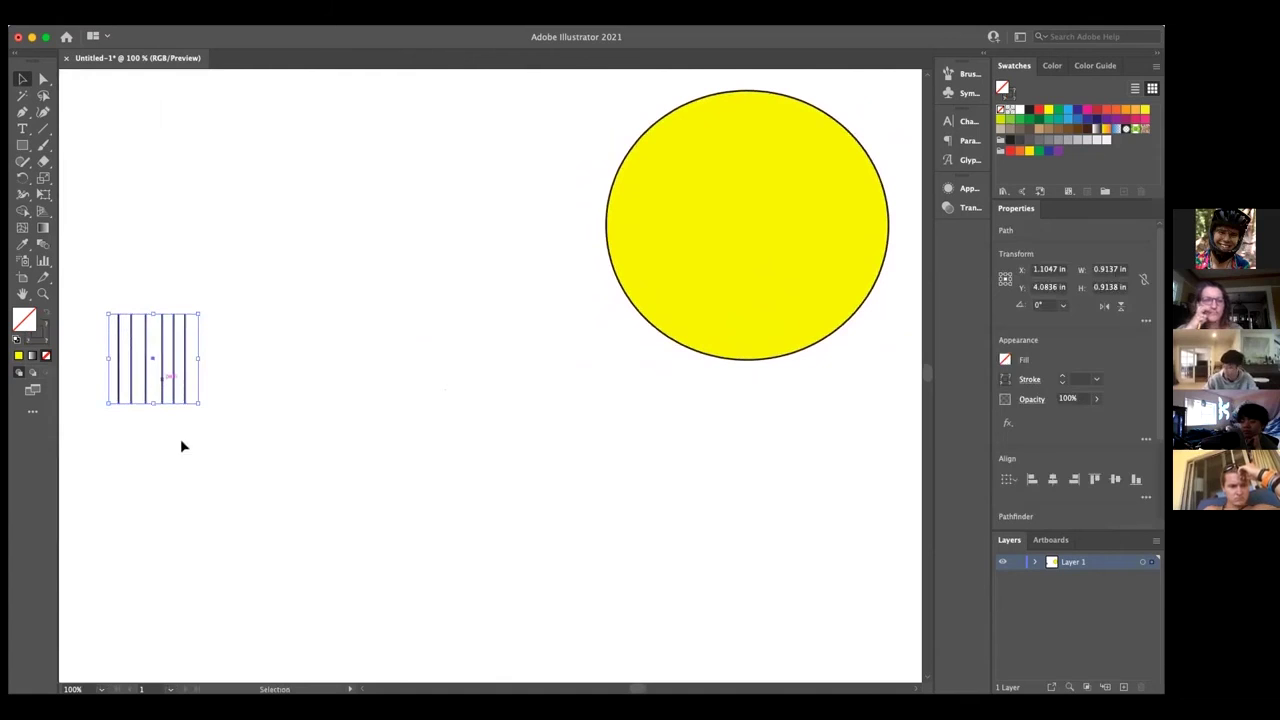
left_click_drag(166, 357, 1081, 160)
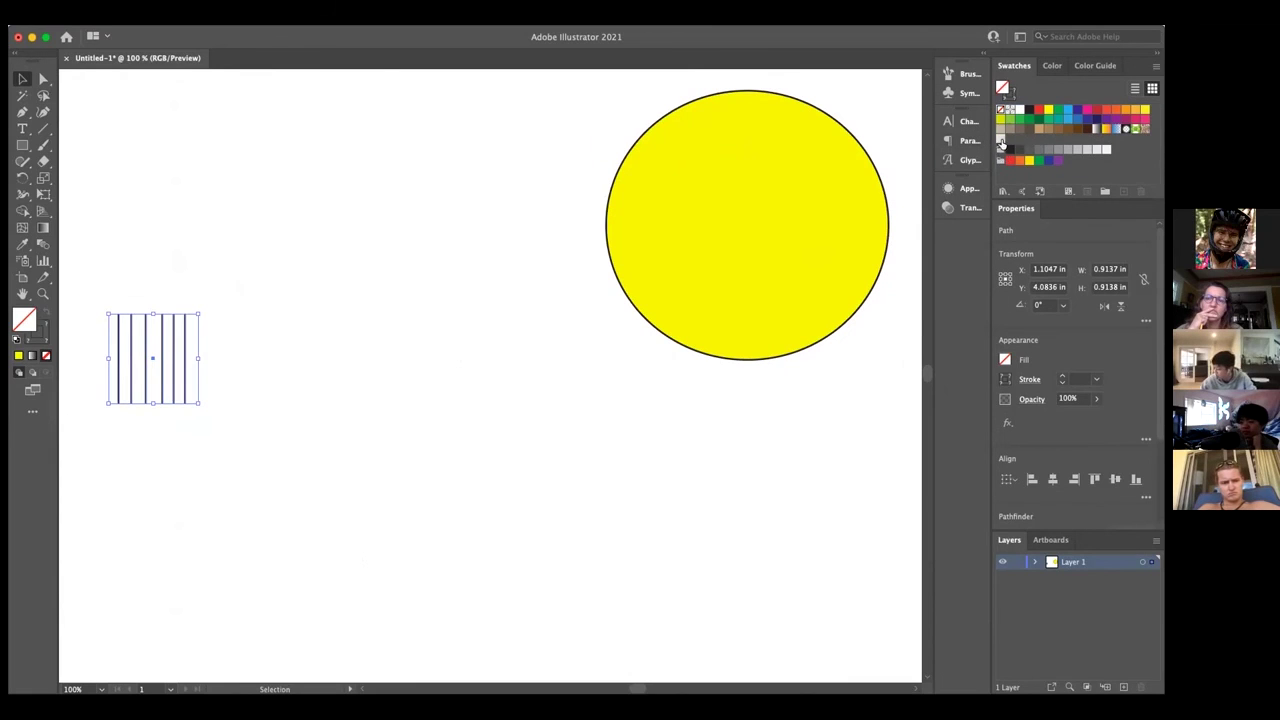
Step: Draw a freehand Pencil shape about 3.24 by 3.56 in over the ellipse's lower-left side and fill it with the new striped pattern swatch
left_click(705, 345)
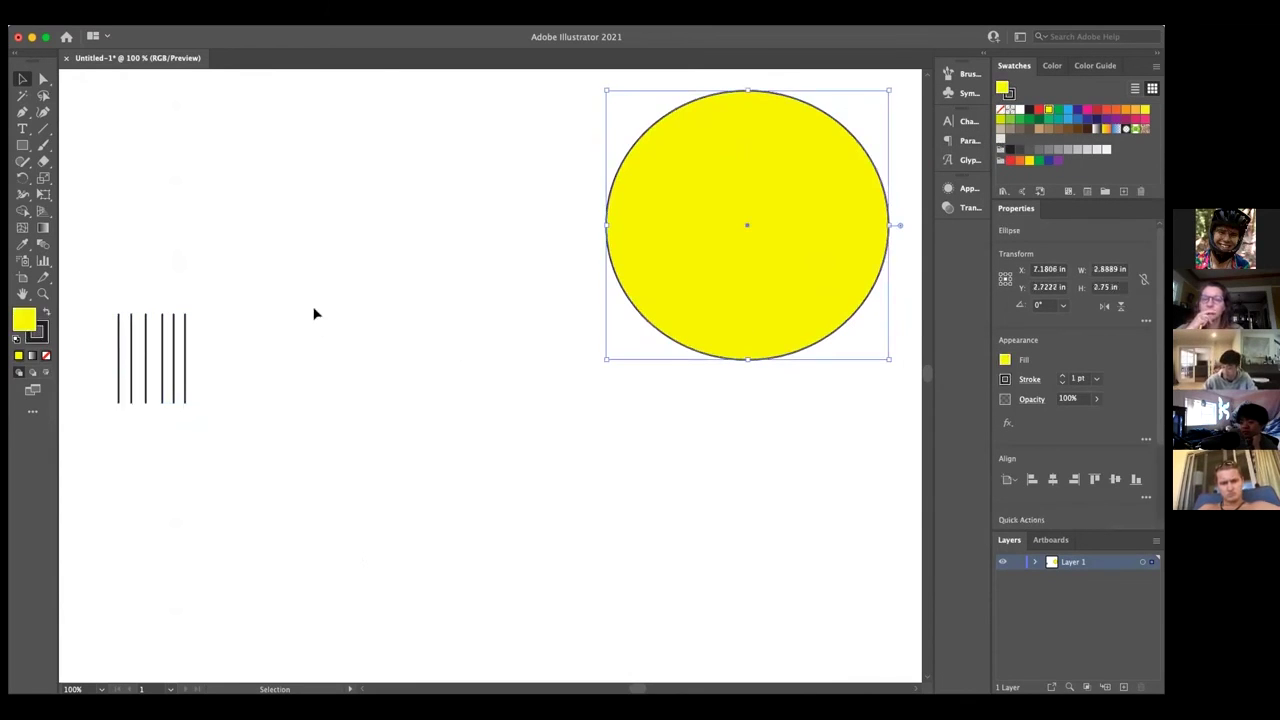
scroll(314, 311, "right", 5)
scroll(314, 311, "up", 2)
left_click(547, 491)
key("super+minus")
scroll(170, 300, "right", 3)
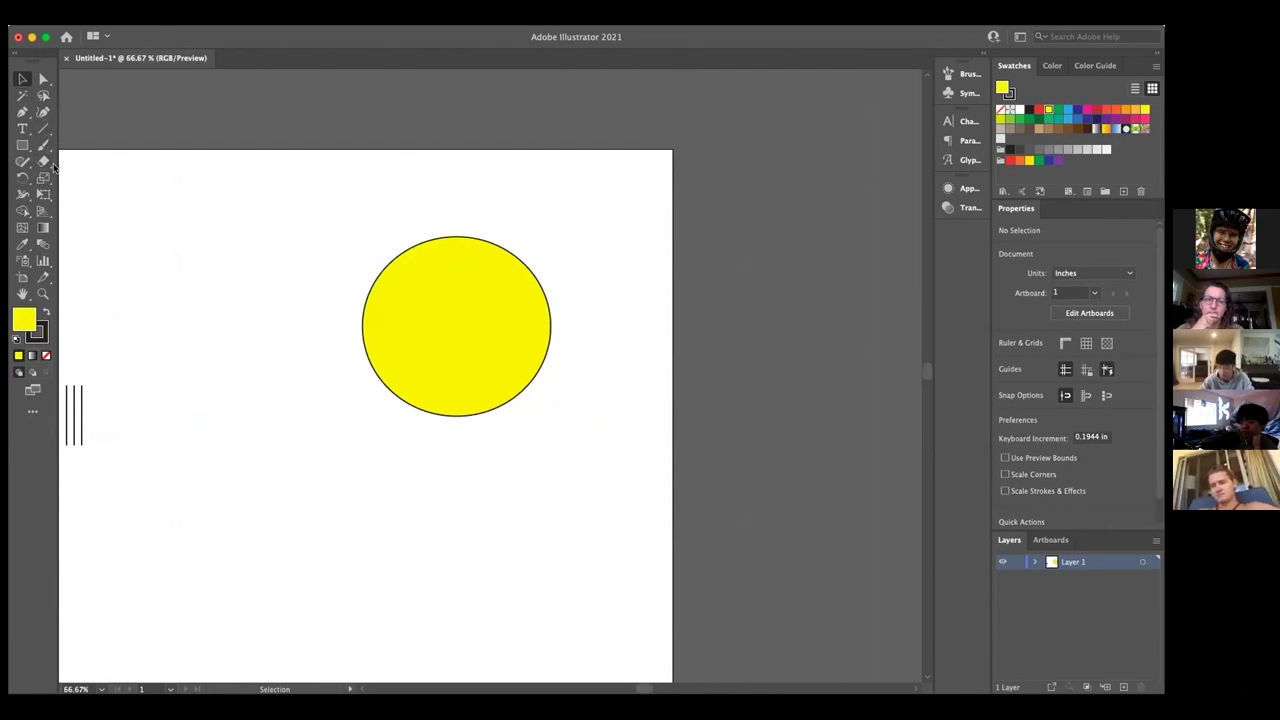
left_click(22, 161)
mouse_move(389, 226)
left_mouse_down()
mouse_move(537, 356)
mouse_move(542, 392)
mouse_move(360, 399)
mouse_move(405, 218)
left_mouse_up()
key("v")
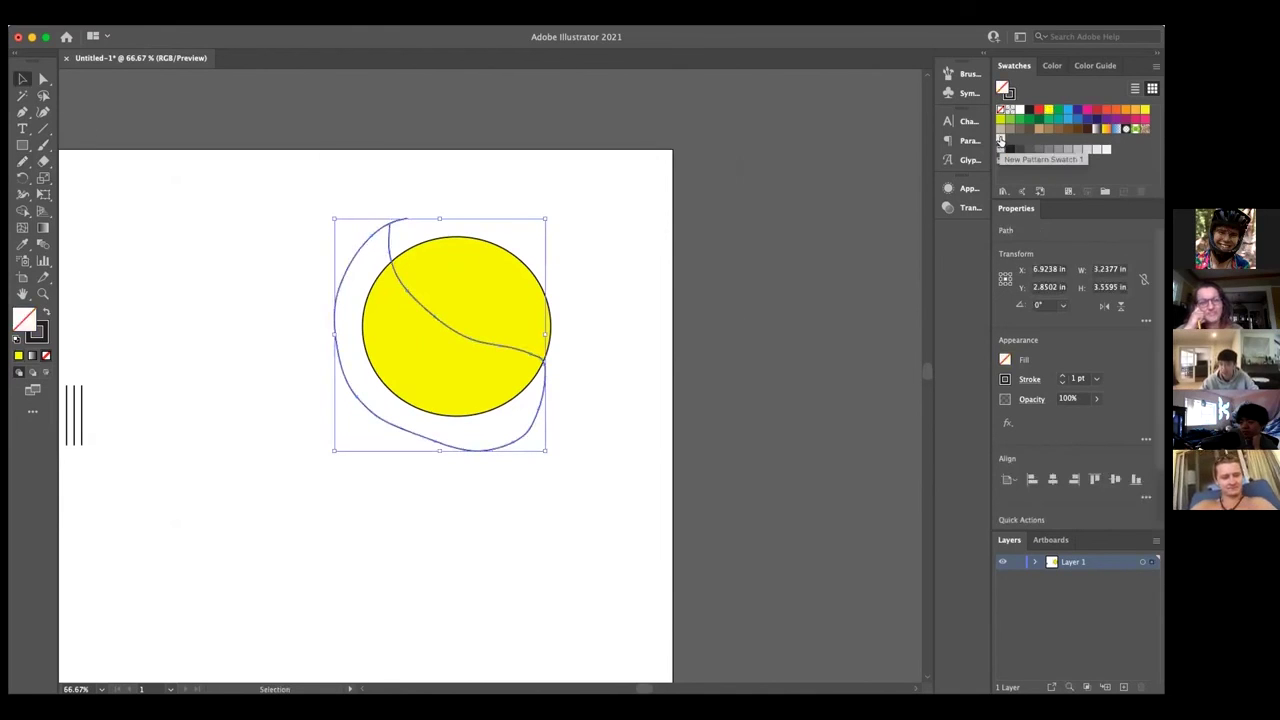
left_click(1000, 139)
left_click(765, 473)
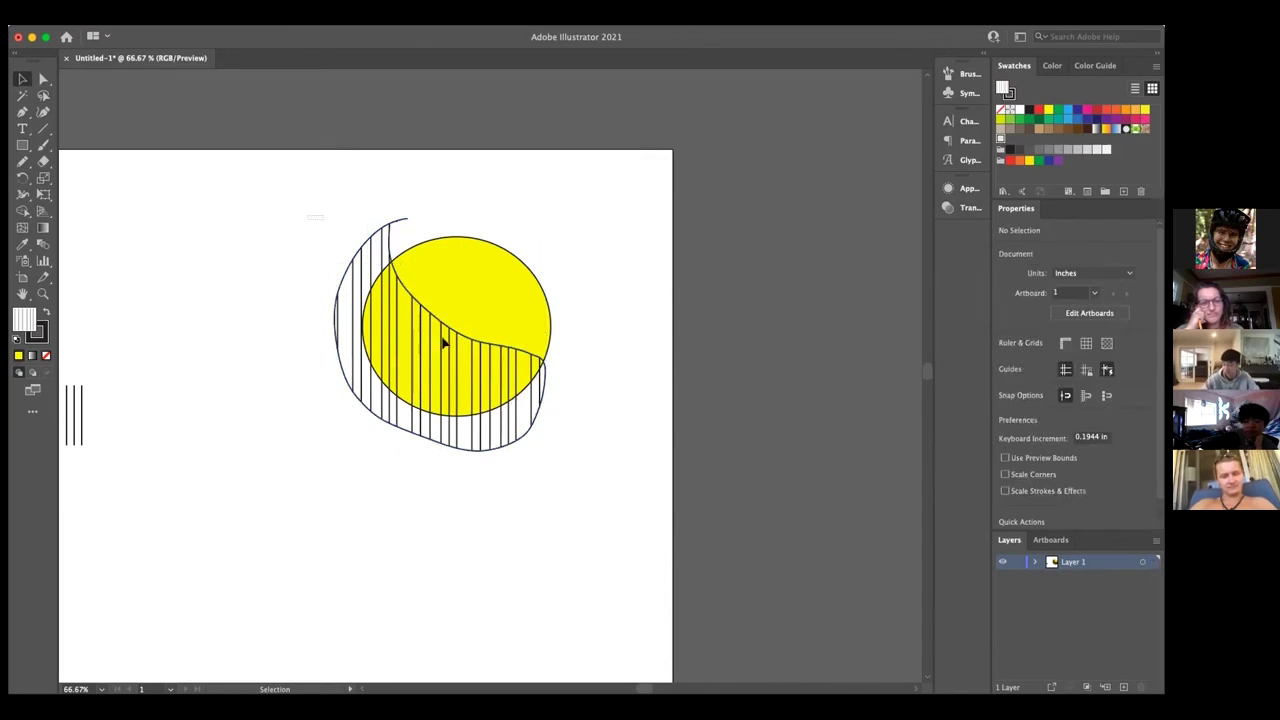
Step: Remove the parts of the striped shape outside the yellow ellipse with the Shape Builder tool, and deselect everything
left_click_drag(308, 214, 592, 458)
key("shift+m")
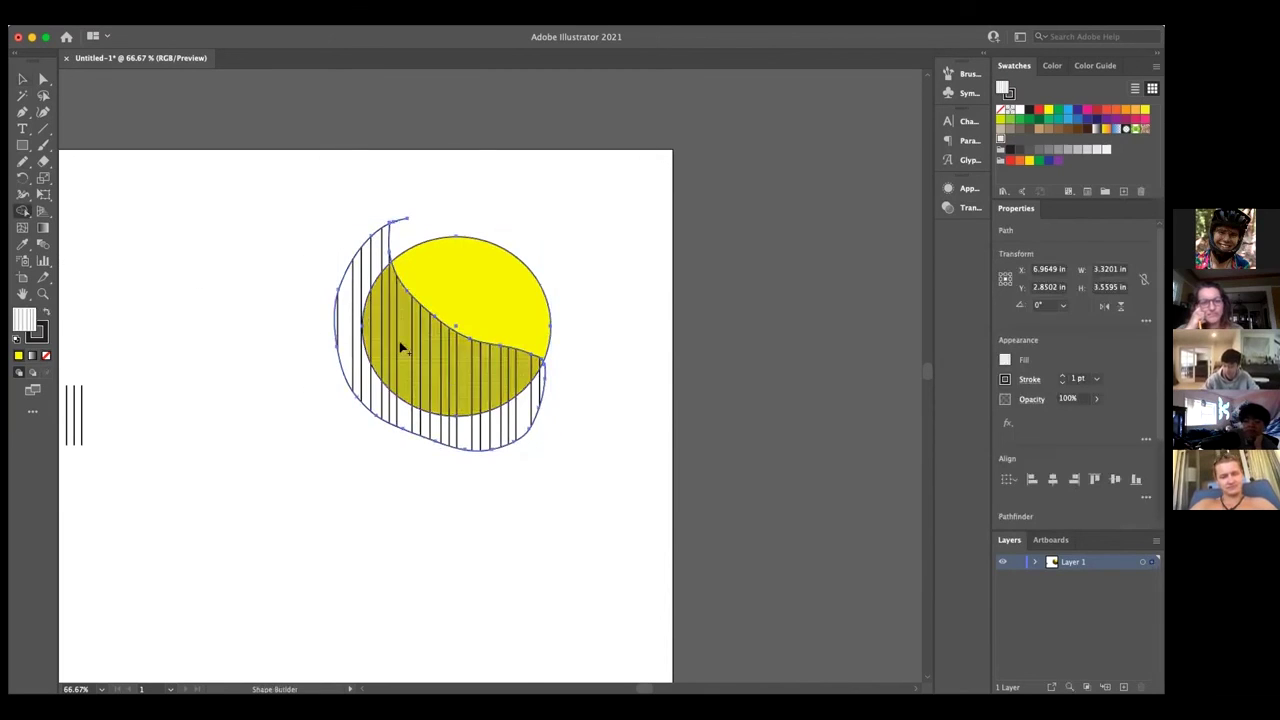
mouse_move(470, 445)
left_mouse_down()
mouse_move(320, 337)
mouse_move(394, 223)
left_mouse_up()
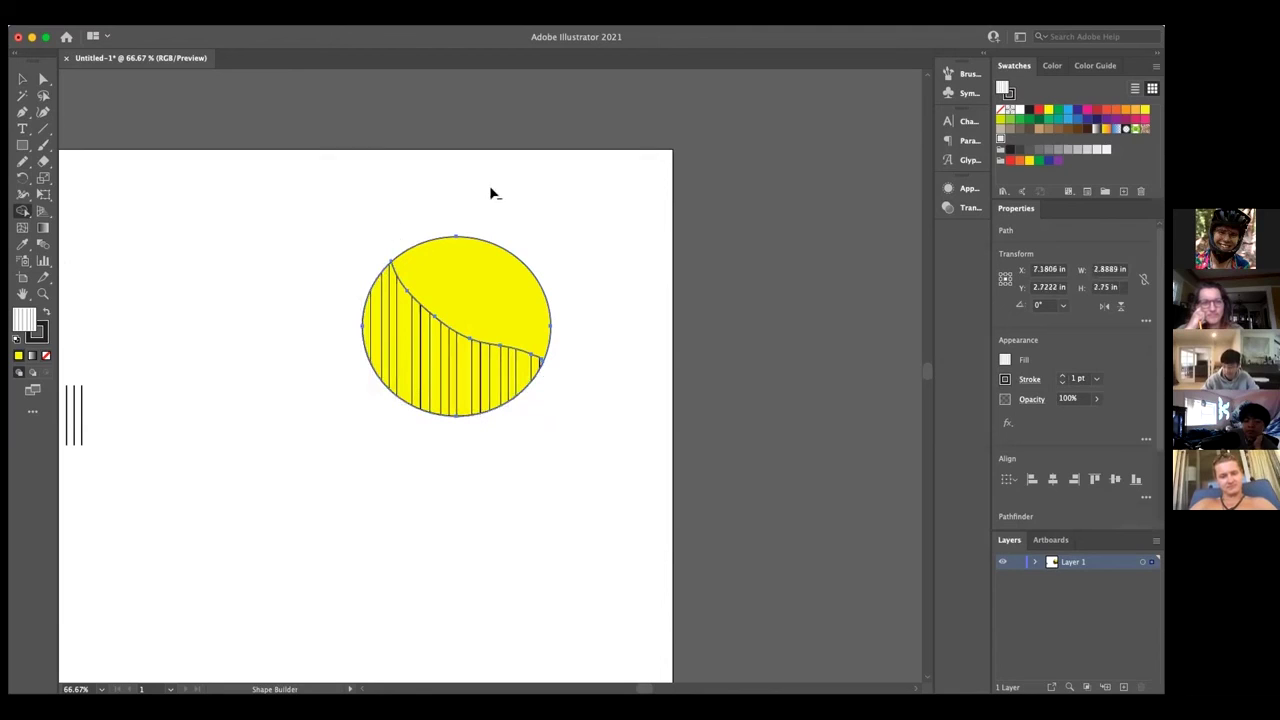
left_click(22, 78)
left_click(576, 561)
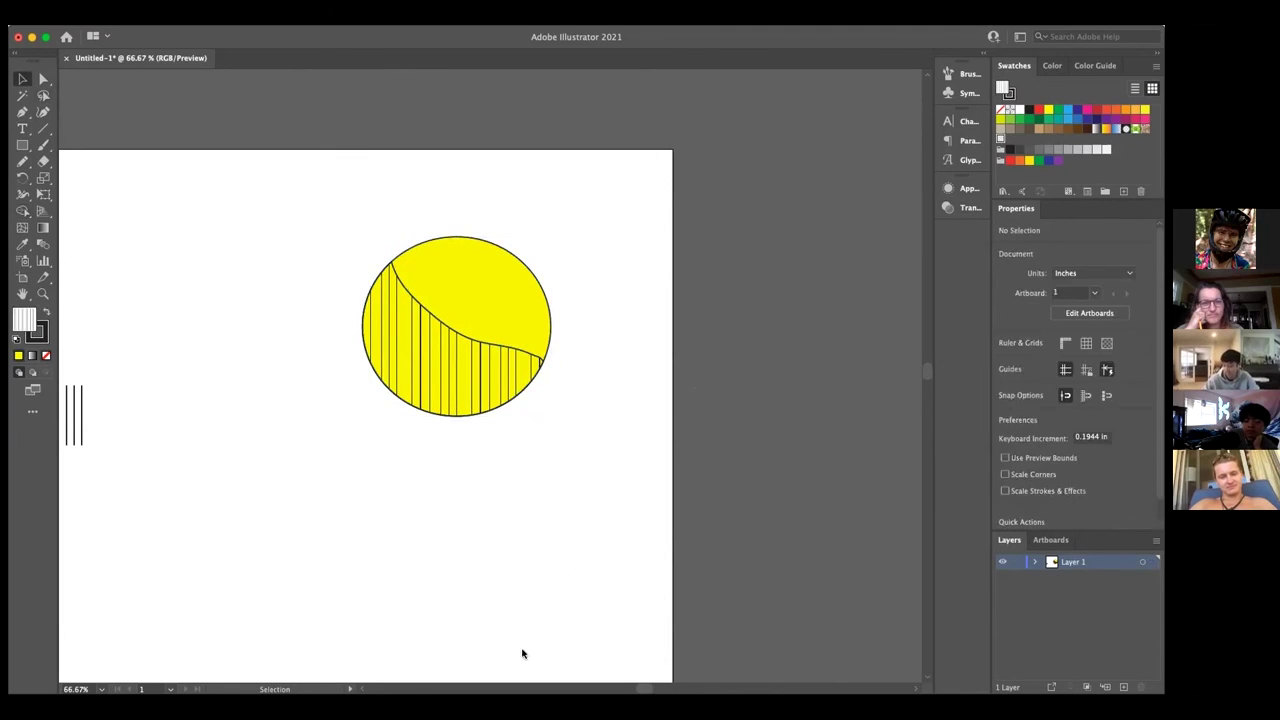